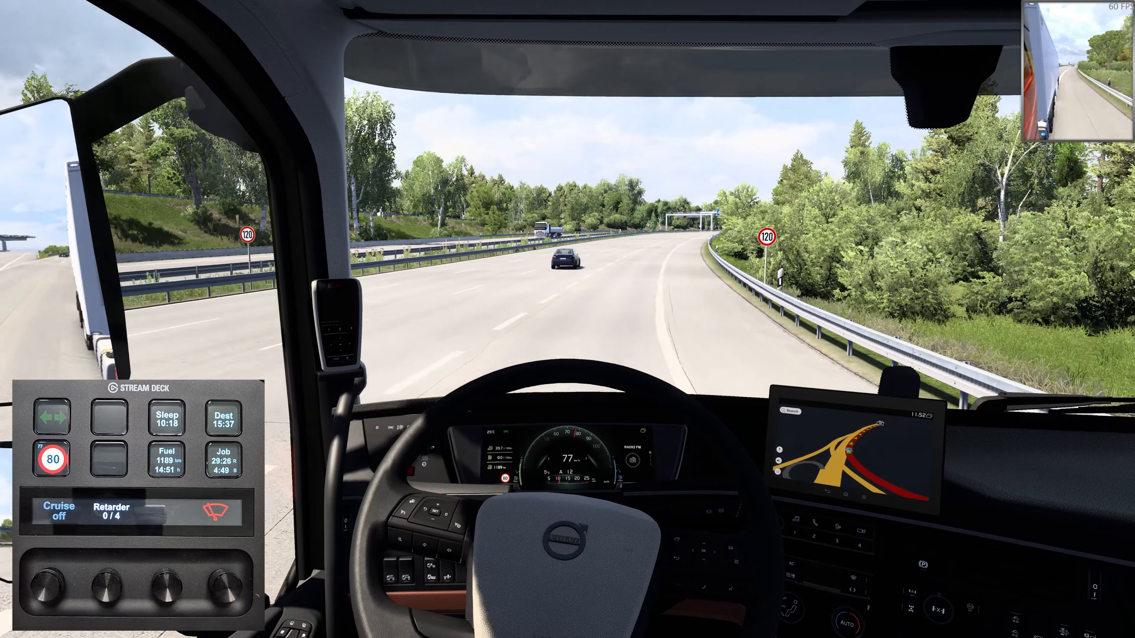
key("bracketleft")
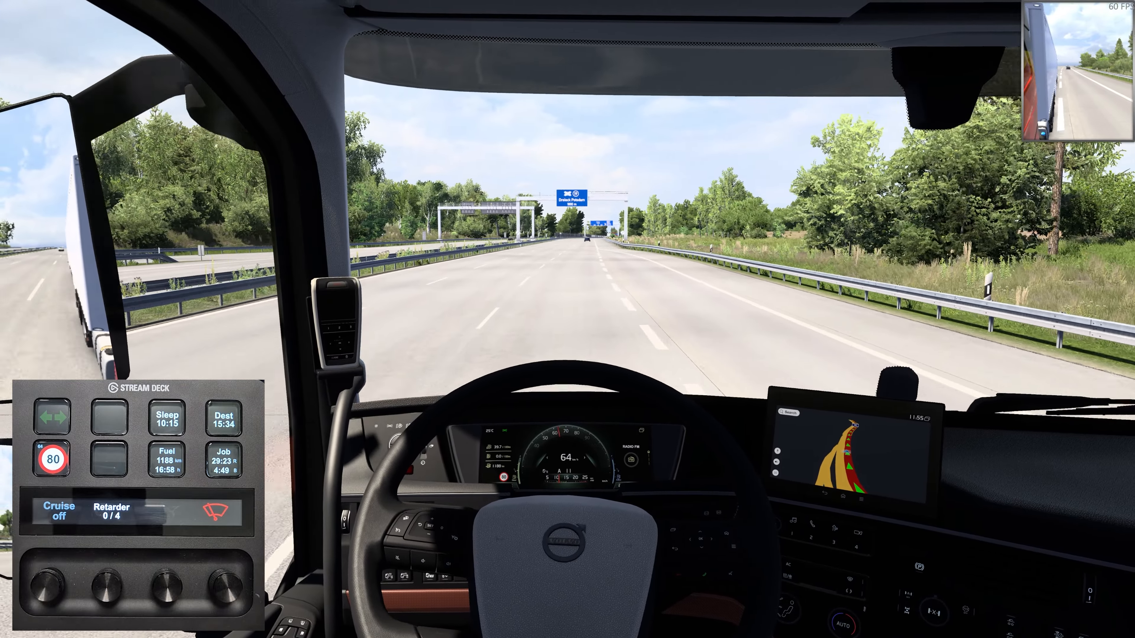
key("c")
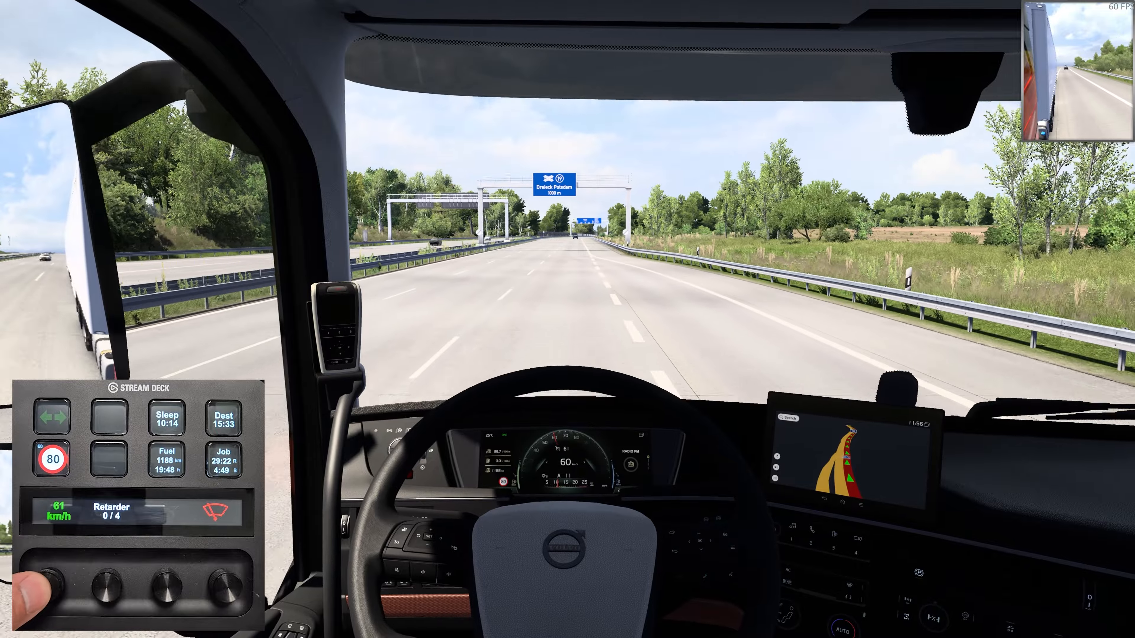
key("plus")
key("plus")
key("plus")
key("plus")
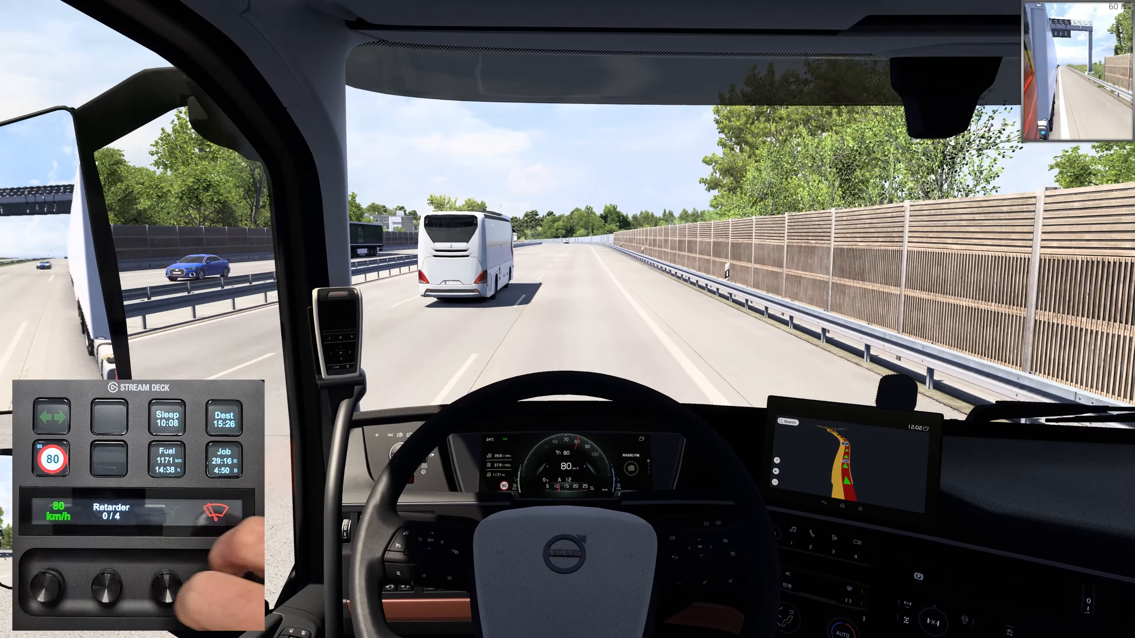
key("p")
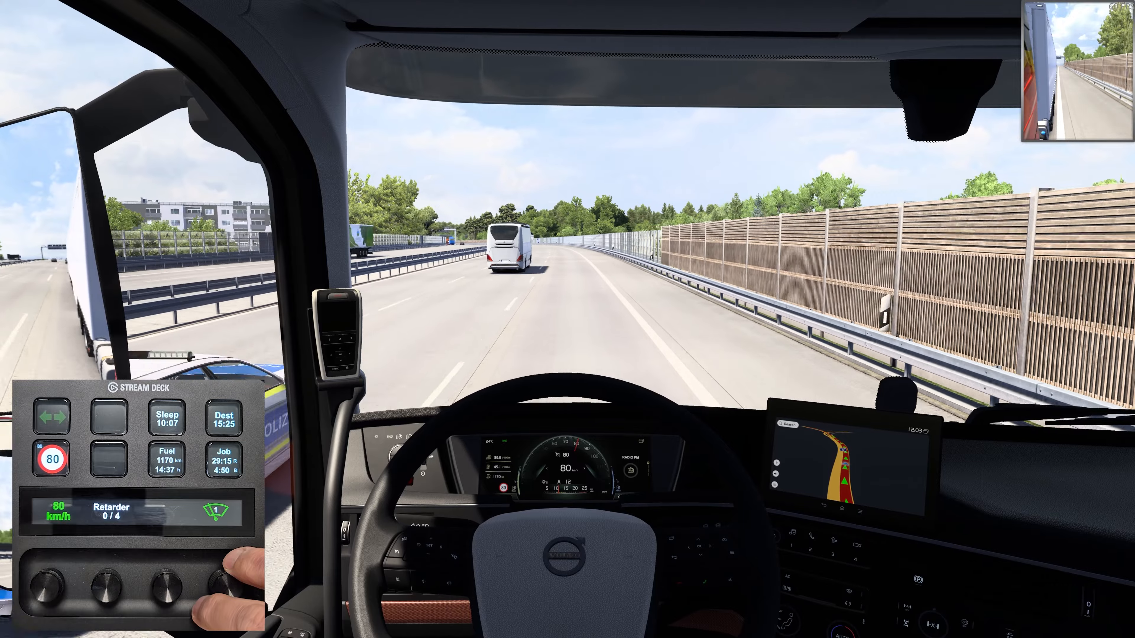
key("p")
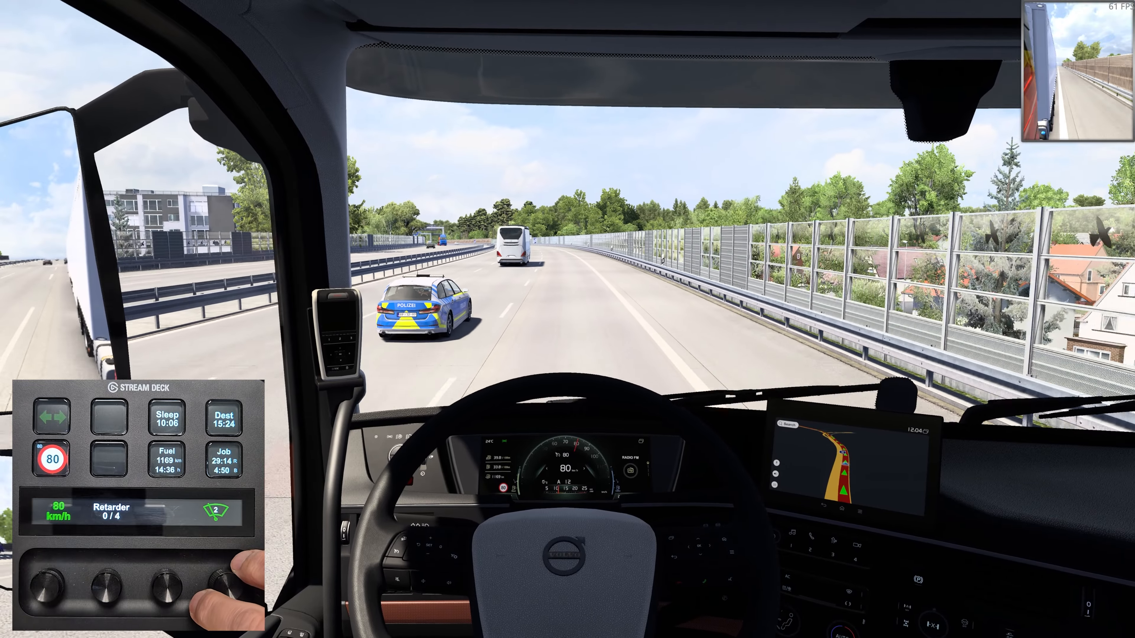
key("shift+p")
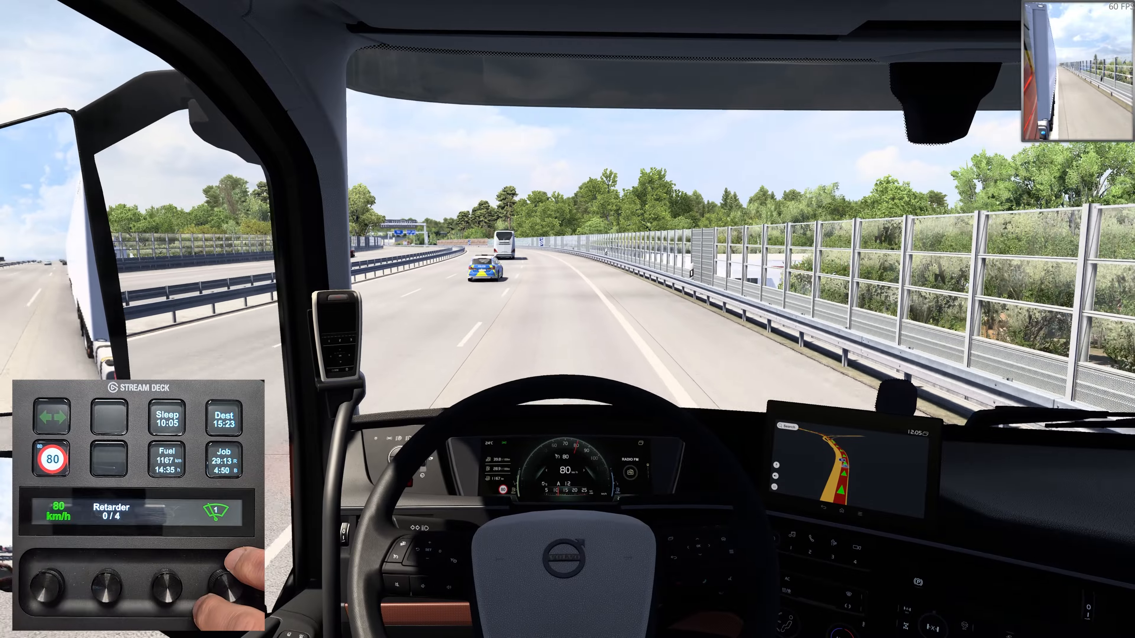
key("shift+p")
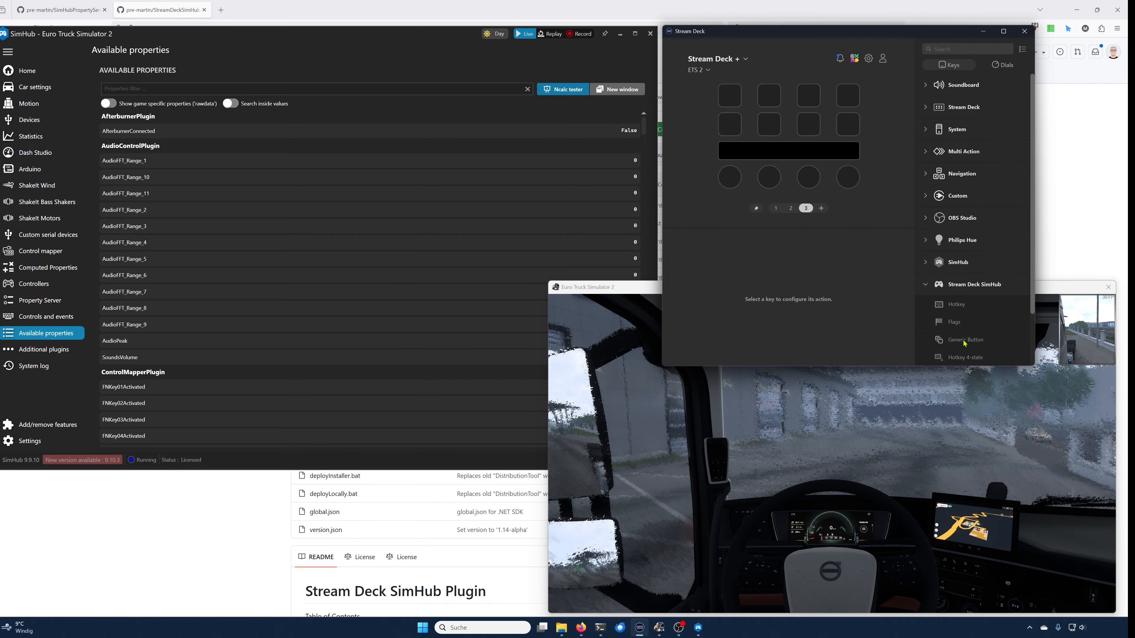
Step: Assign a Generic Button action to the first Stream Deck key and name the button Turn Indicator in its editor
left_click_drag(965, 343, 730, 99)
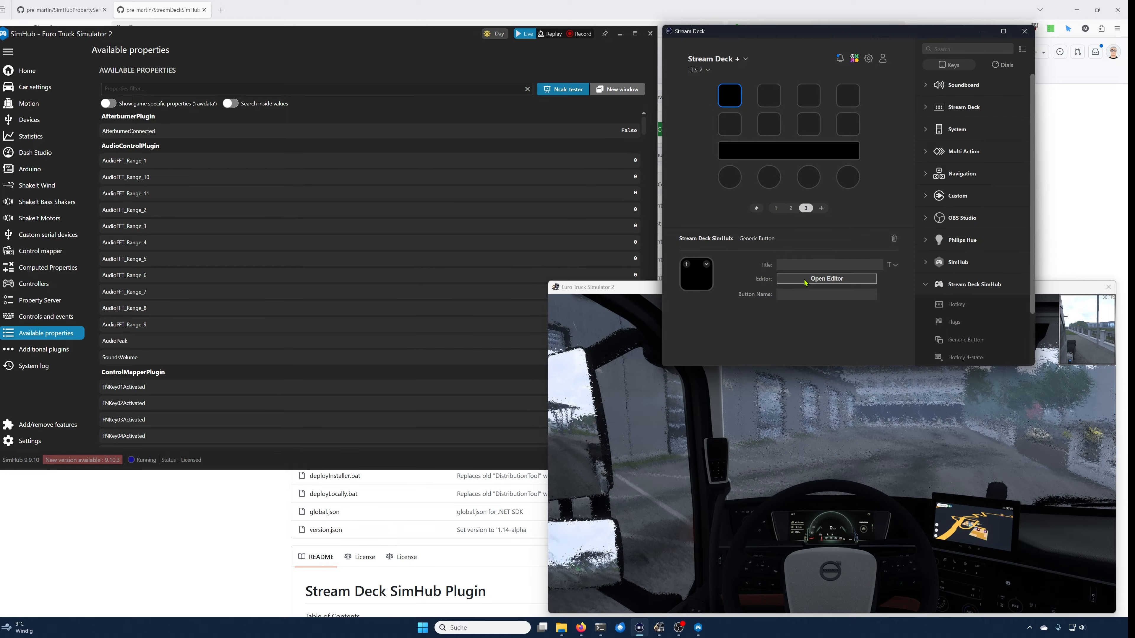
left_click(806, 280)
left_click(561, 155)
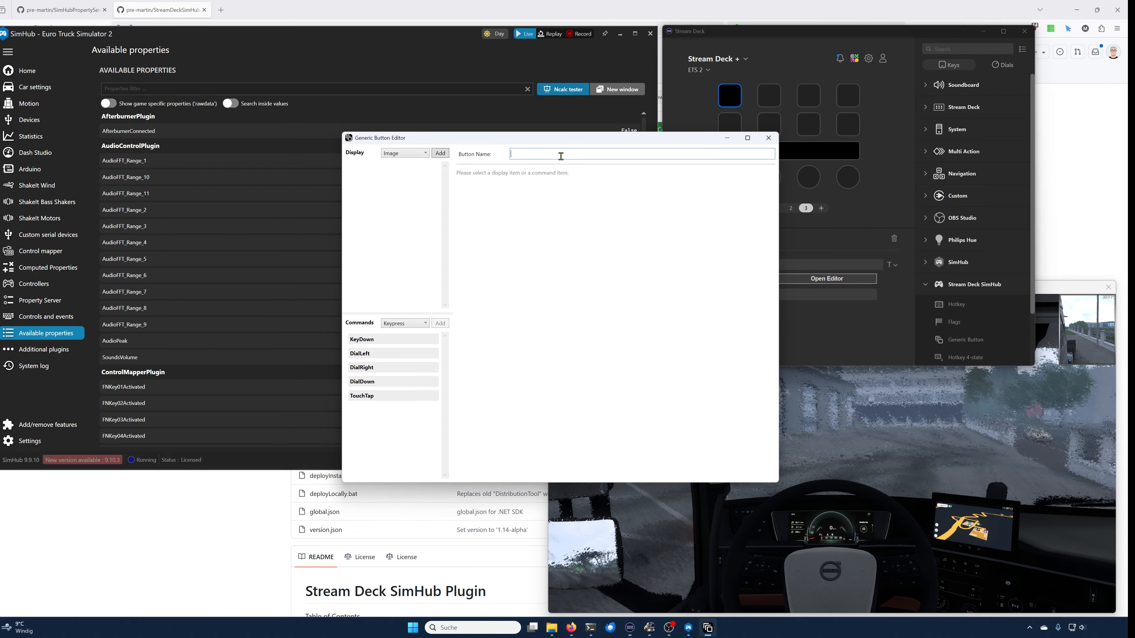
type("Turn I")
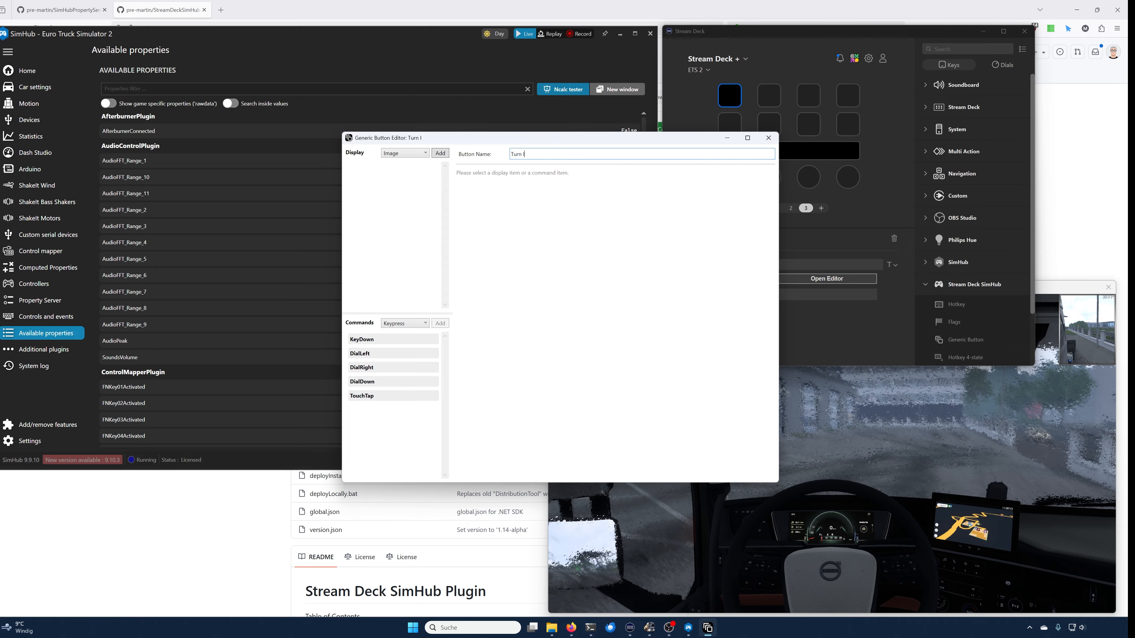
type("ndicator")
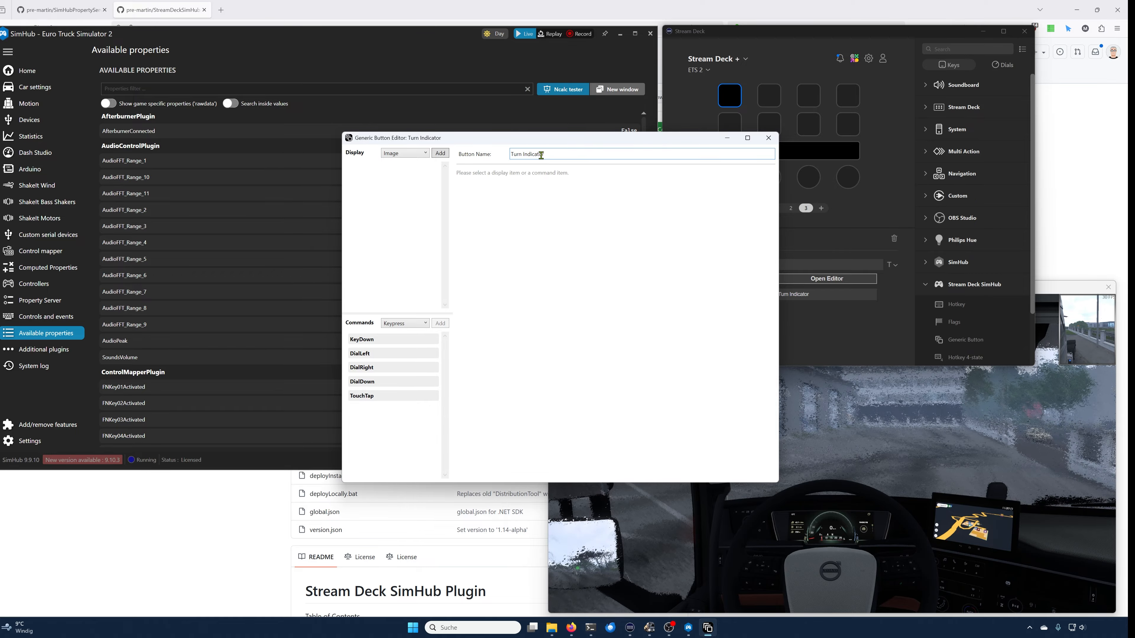
left_click(441, 154)
left_click(531, 228)
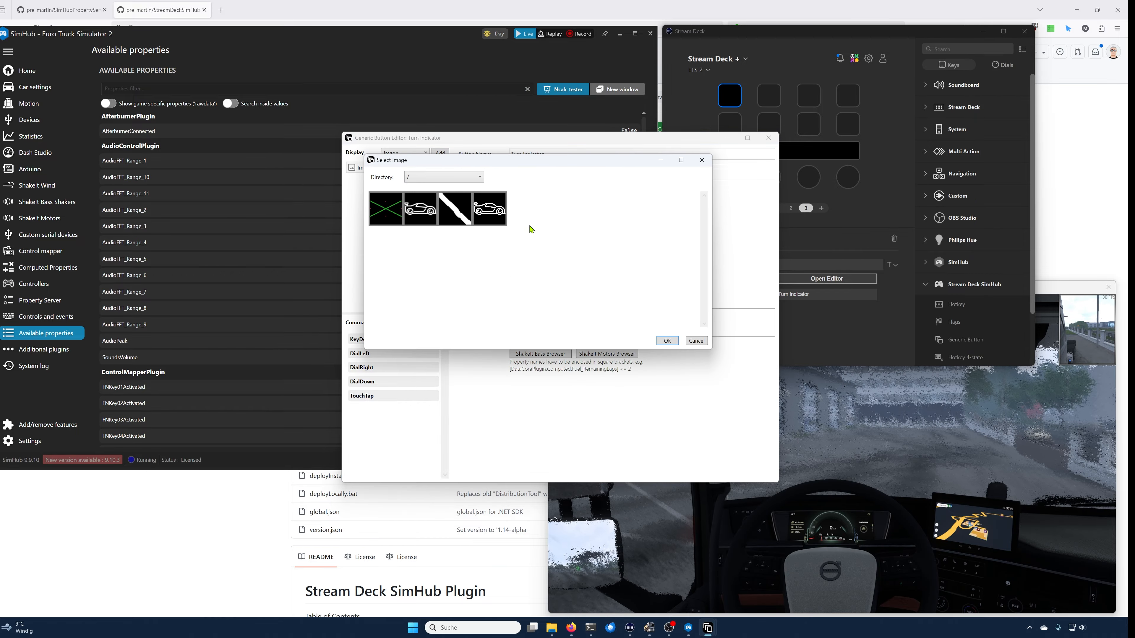
left_click(455, 178)
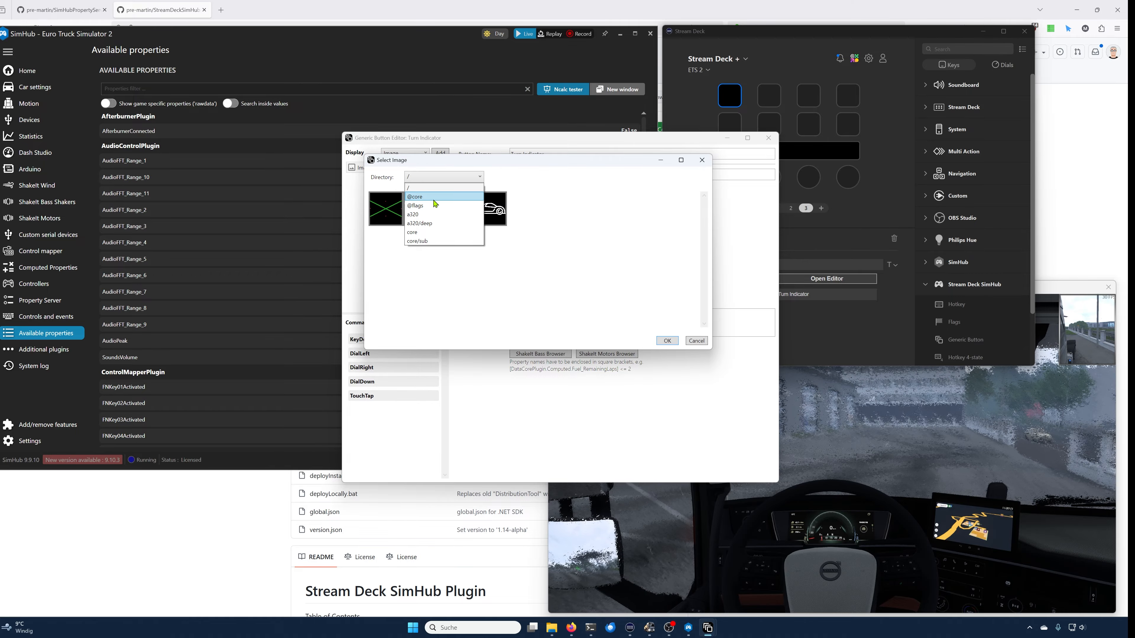
left_click(425, 196)
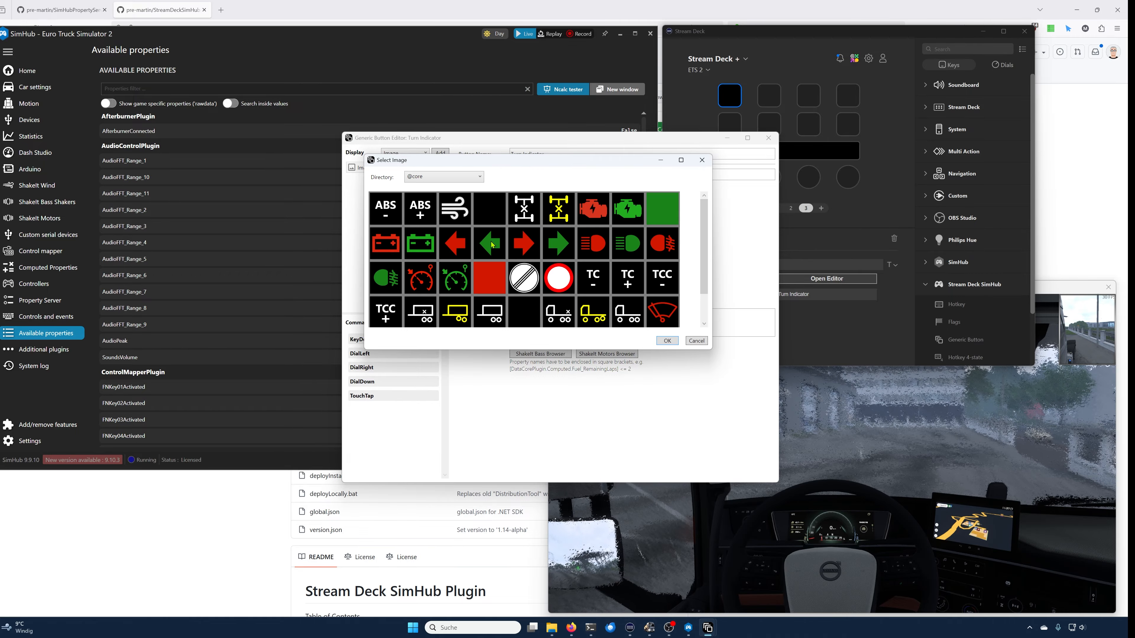
left_click(493, 245)
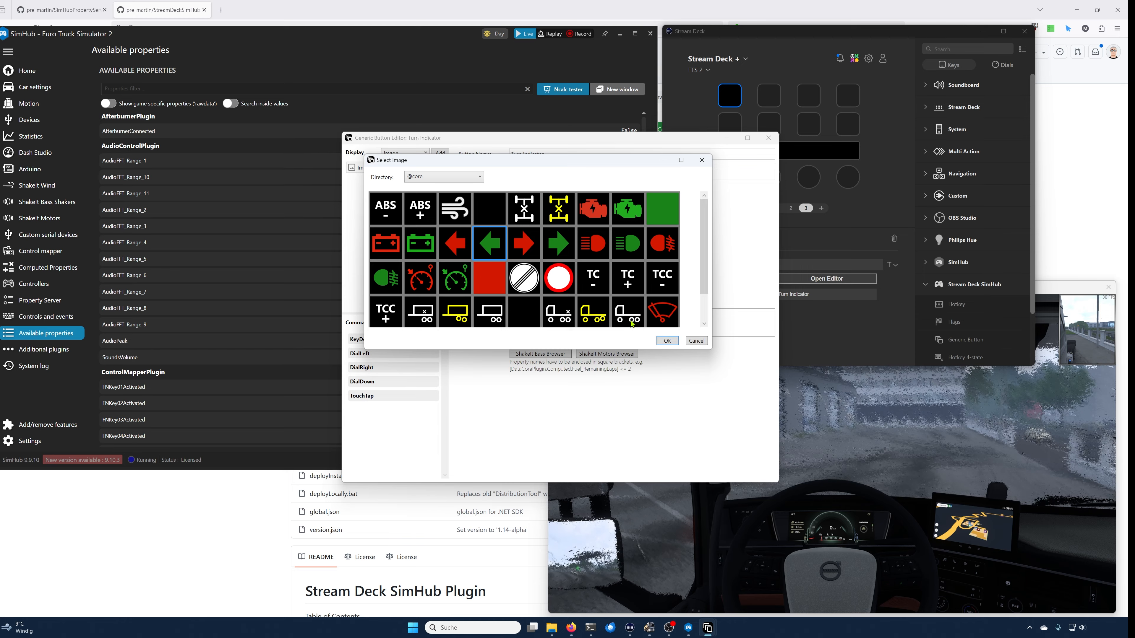
left_click(666, 341)
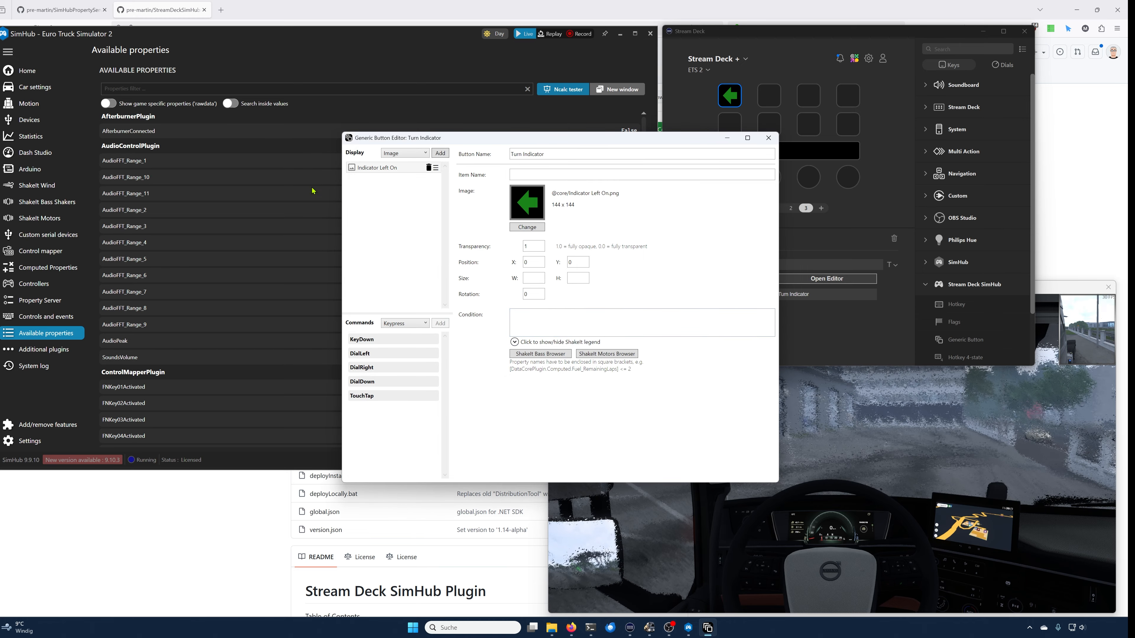
Step: Filter the available properties for "turn" and watch TurnIndicatorLeft while switching on the left indicator in the game
left_click(216, 89)
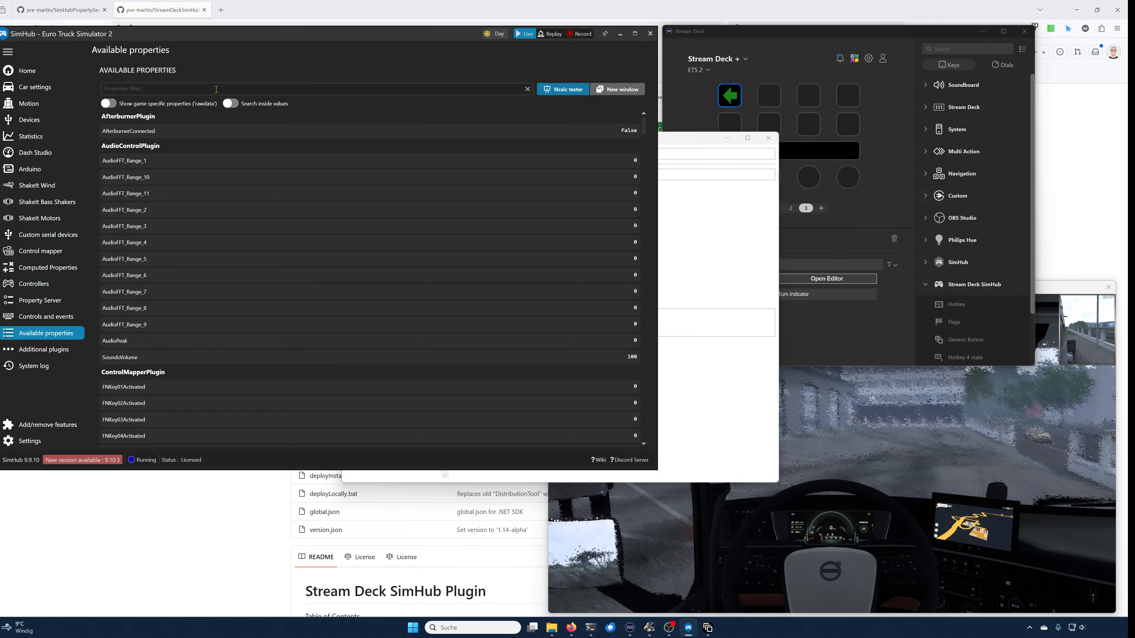
type("turn")
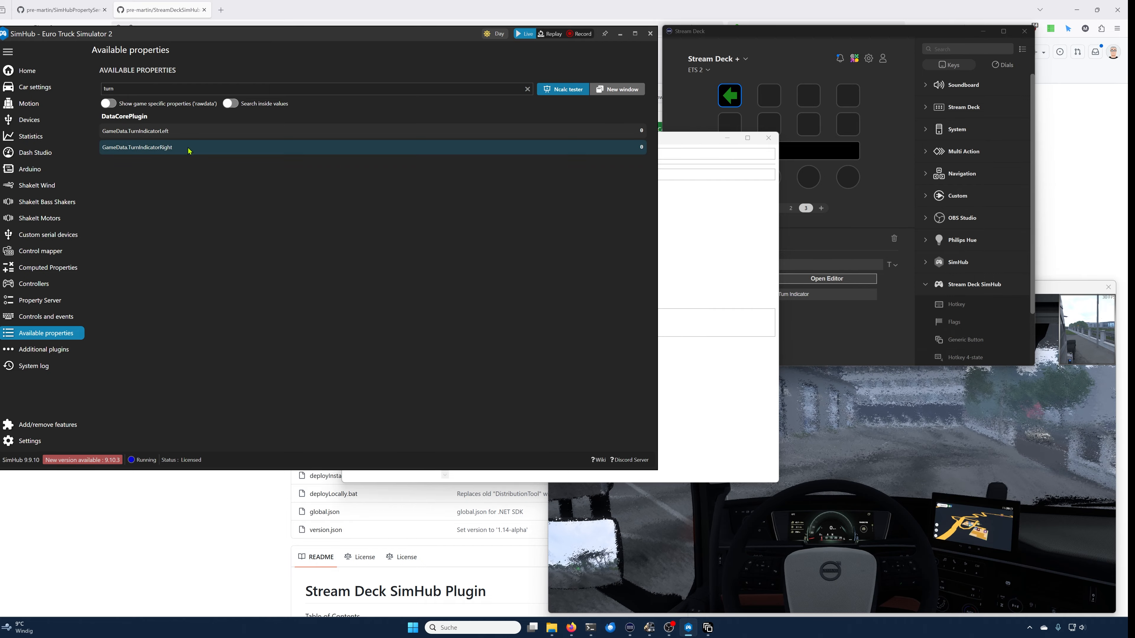
left_click(164, 135)
left_click(166, 131)
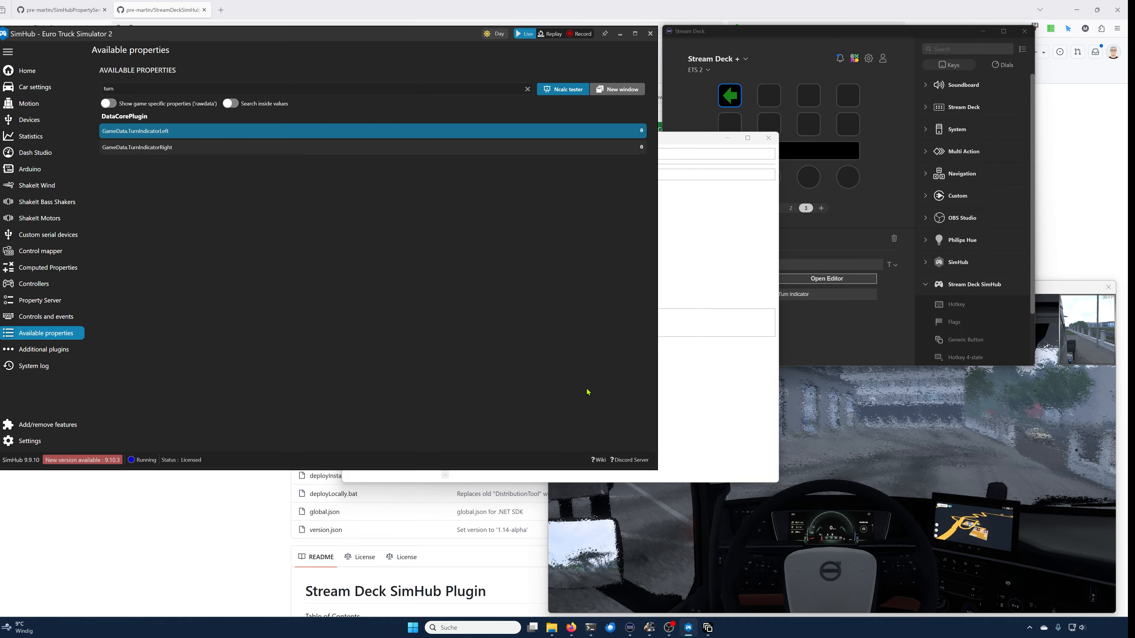
key("alt+Tab")
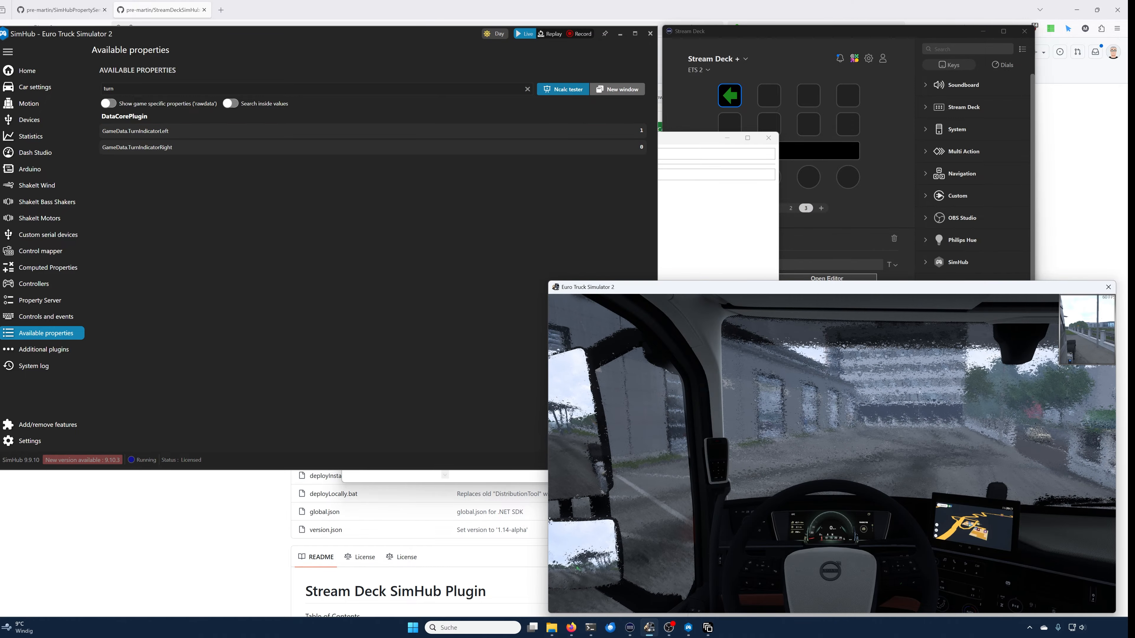
key("bracketleft")
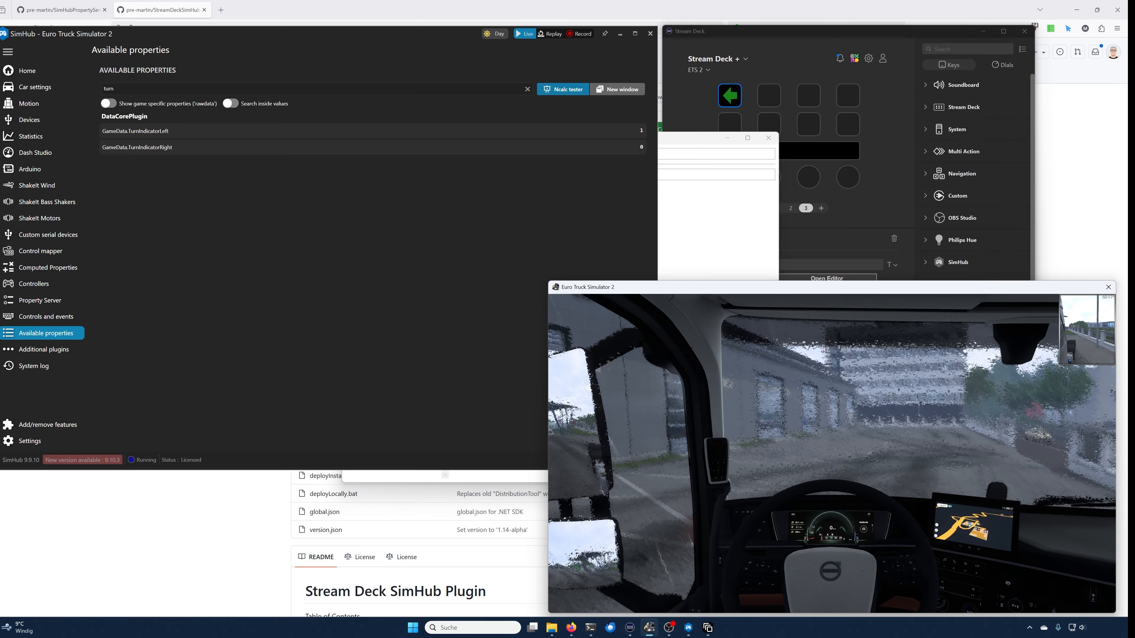
key("alt+Tab")
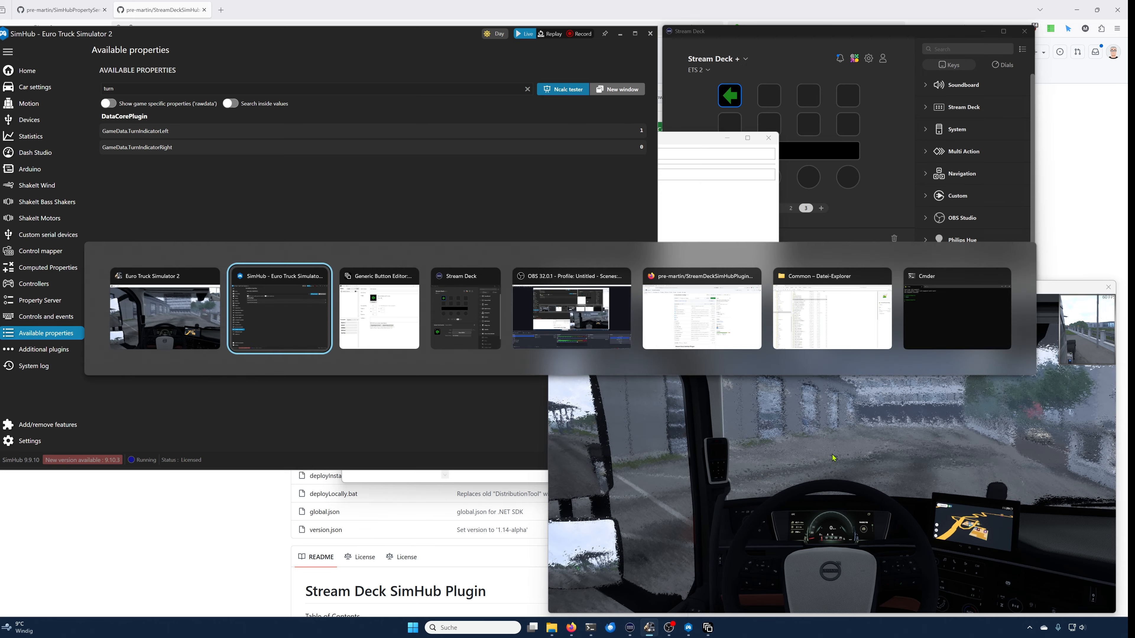
Step: Set the image's condition to [DataCorePlugin.GameData.TurnIndicatorLeft] > 0 using the copied property name
right_click(165, 133)
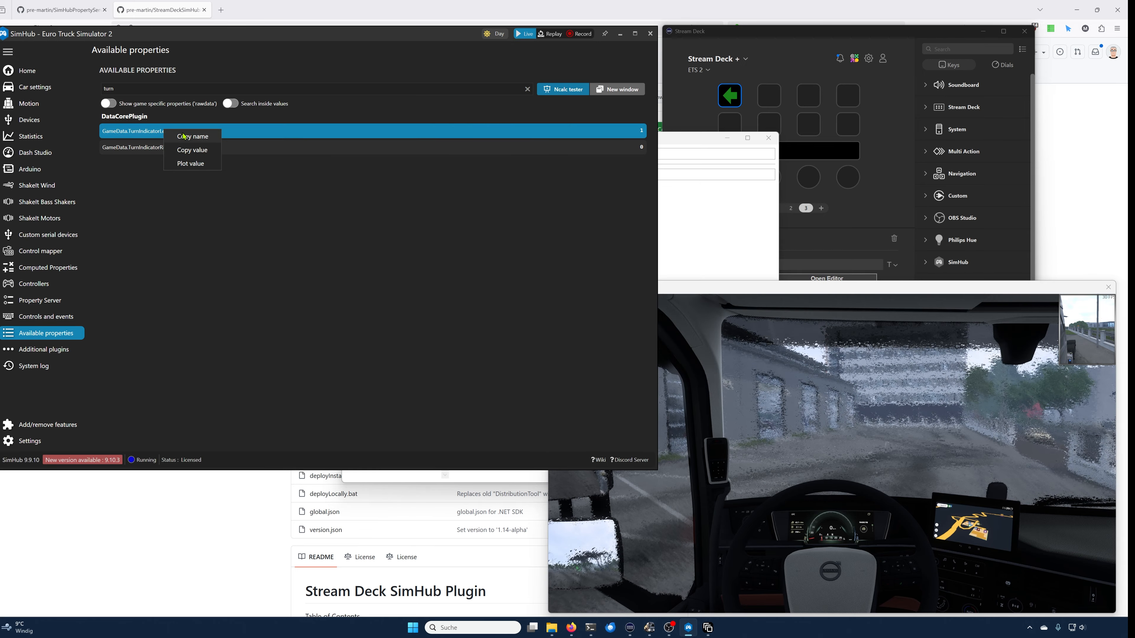
left_click(192, 136)
left_click(697, 204)
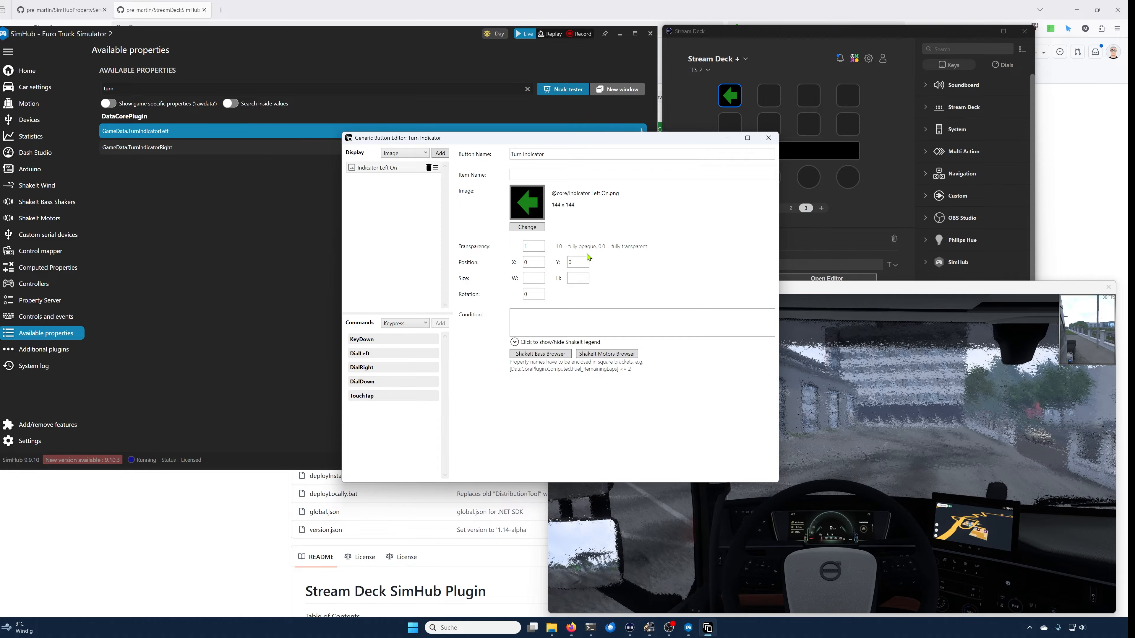
left_click(546, 317)
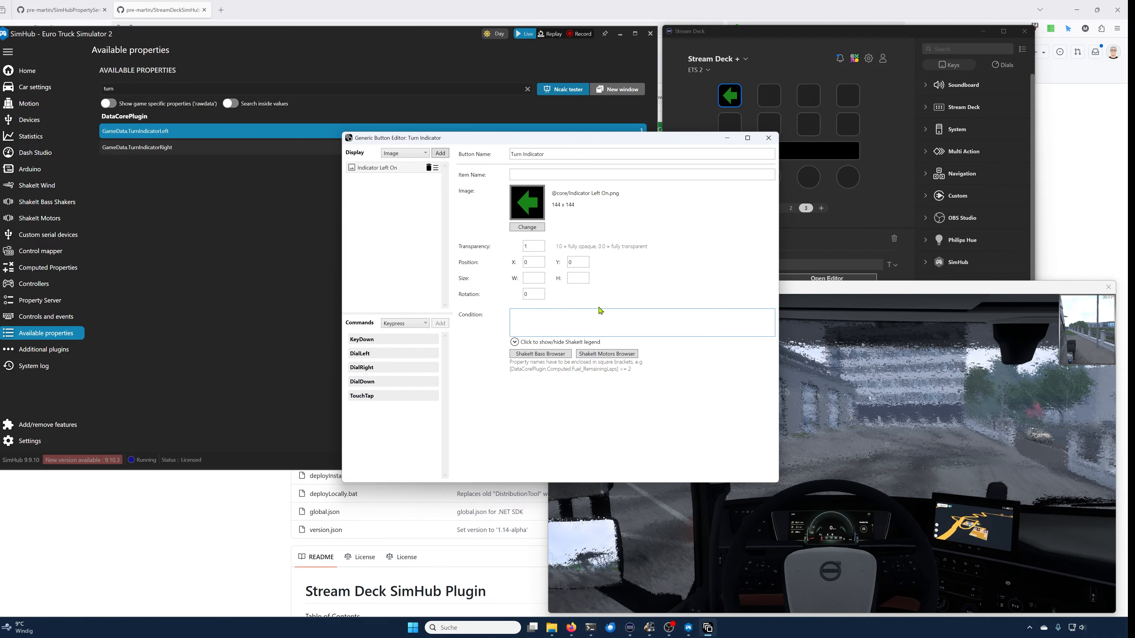
key("ctrl+v")
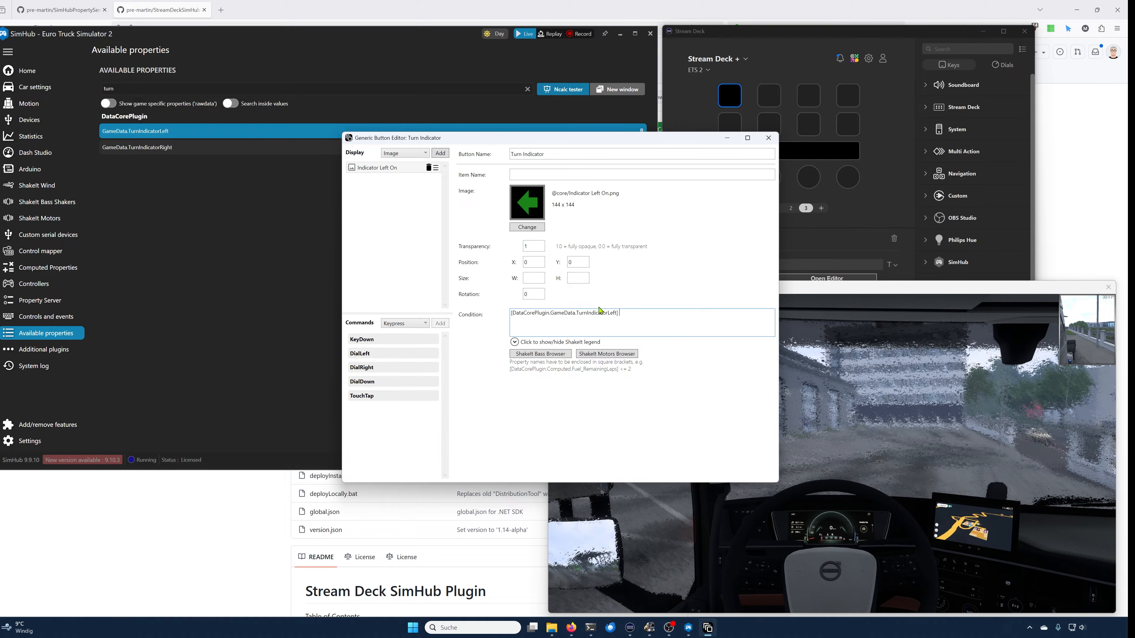
type("> ")
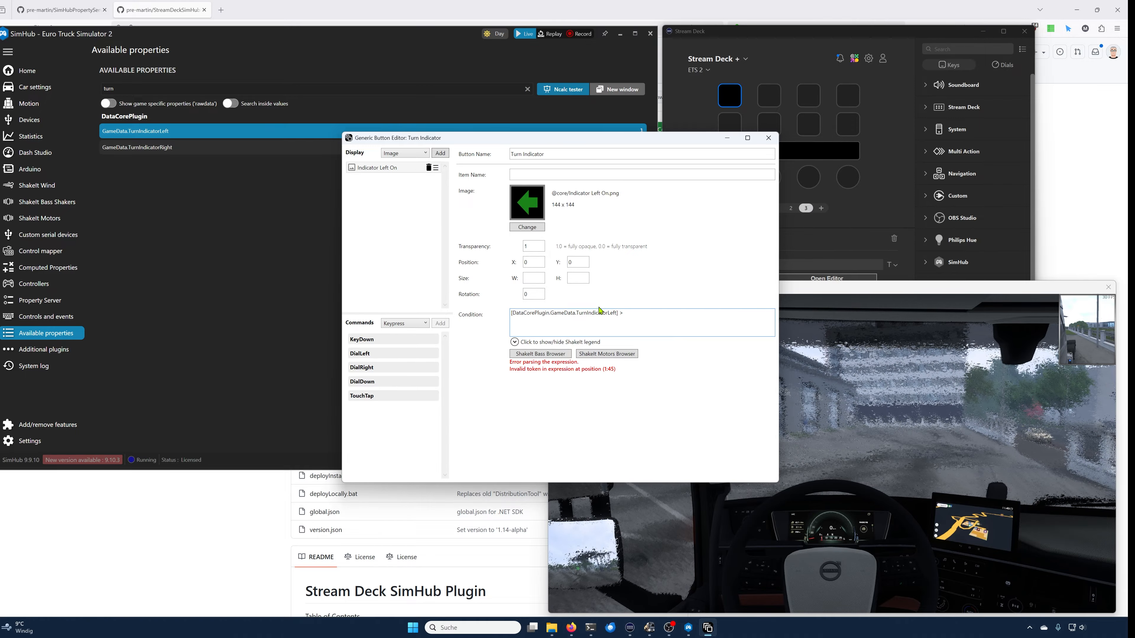
type("0")
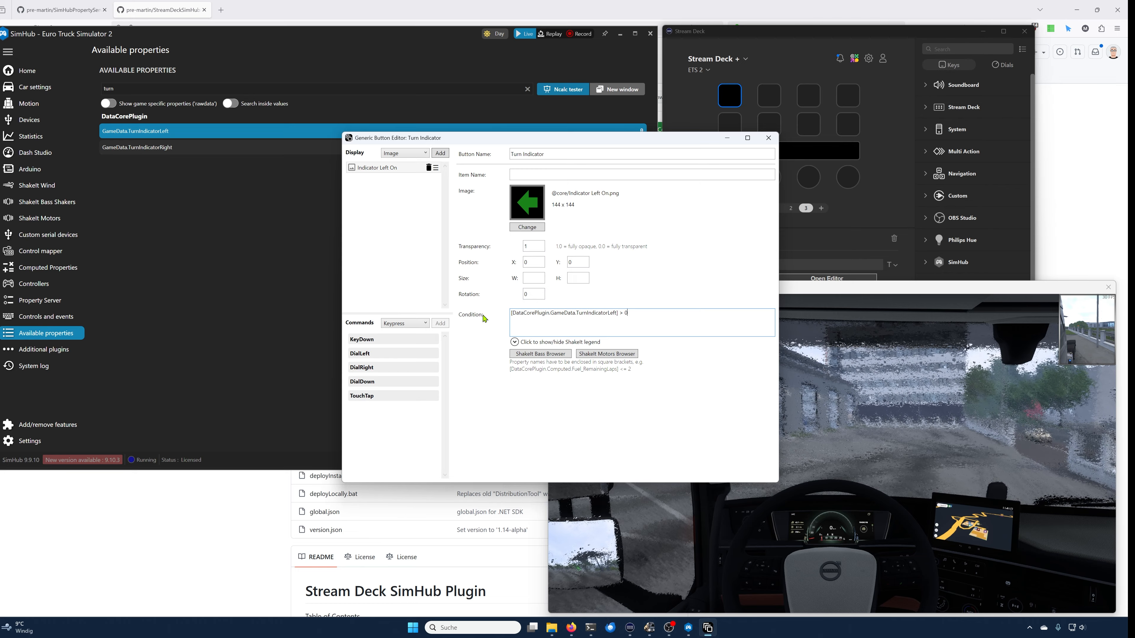
Step: Add a SimHub Role command to KeyDown and set its role to IndicatorLeft
left_click(424, 328)
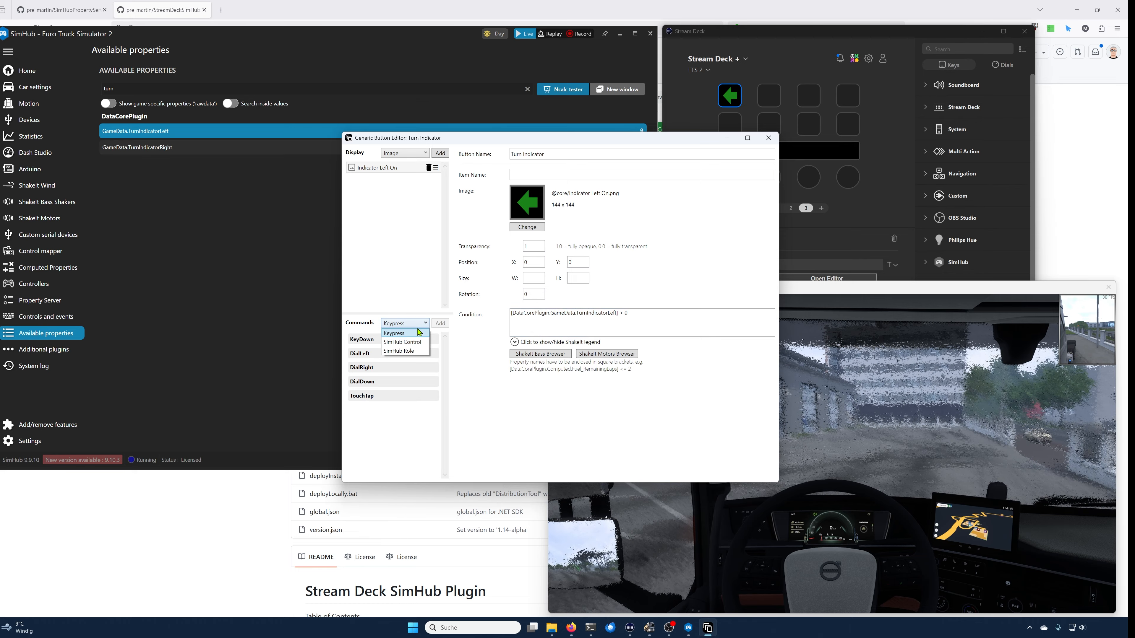
left_click(416, 352)
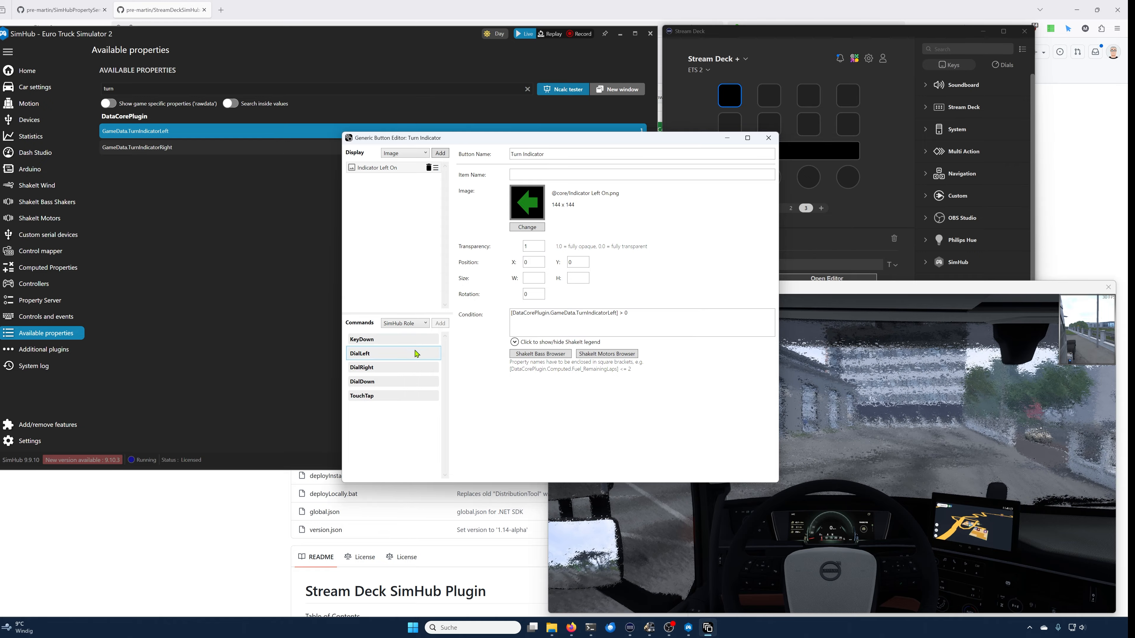
left_click(398, 341)
left_click(440, 323)
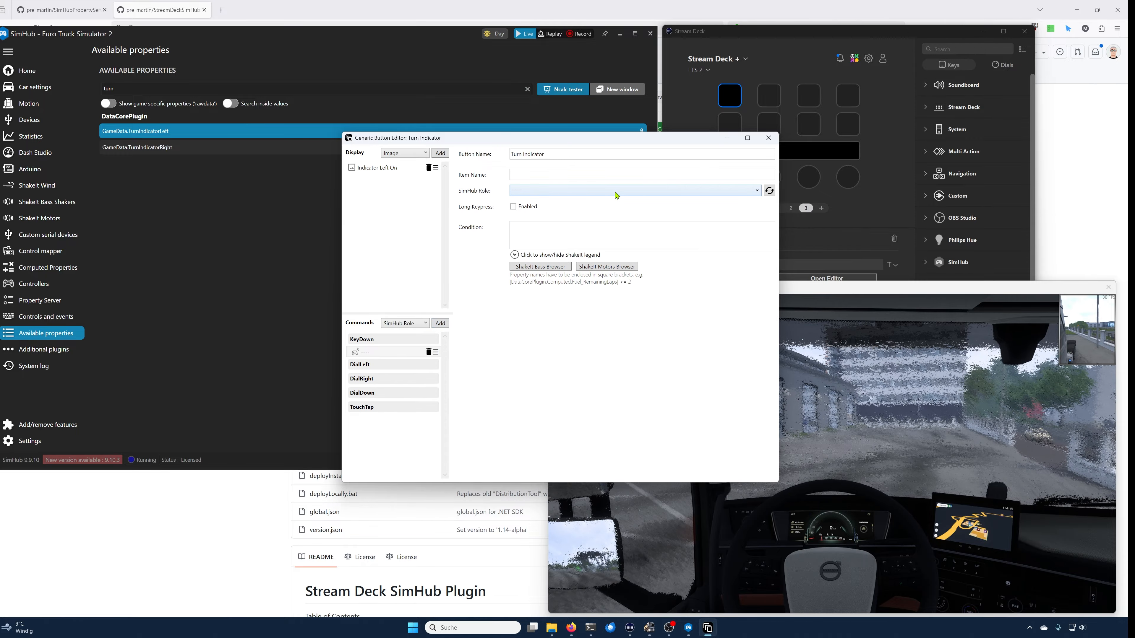
left_click(616, 192)
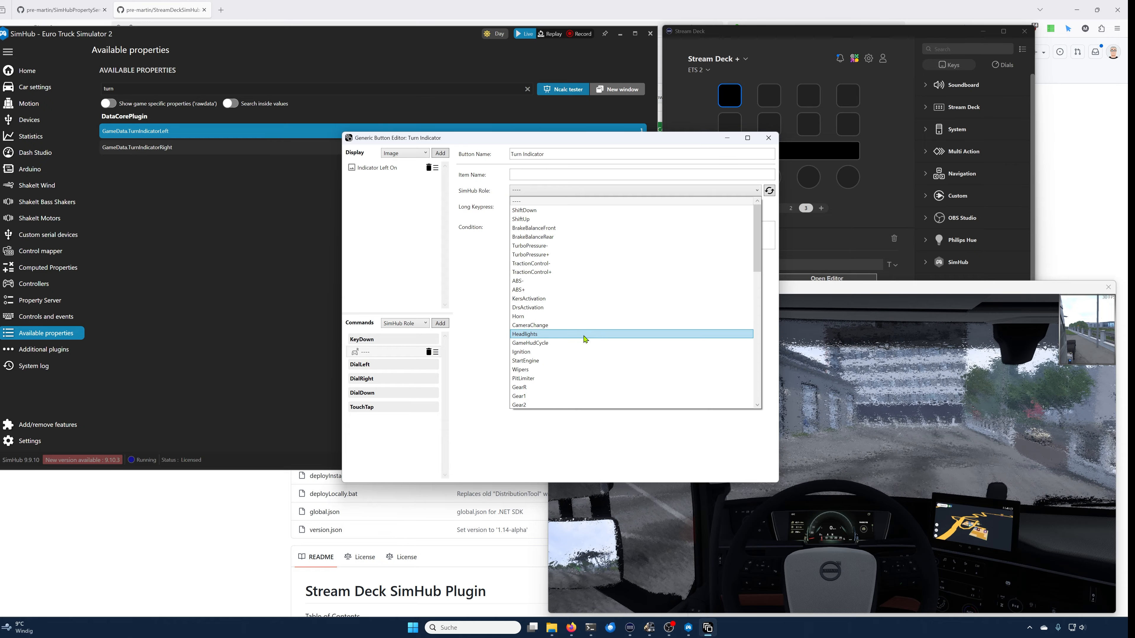
scroll(580, 341, "down", 5)
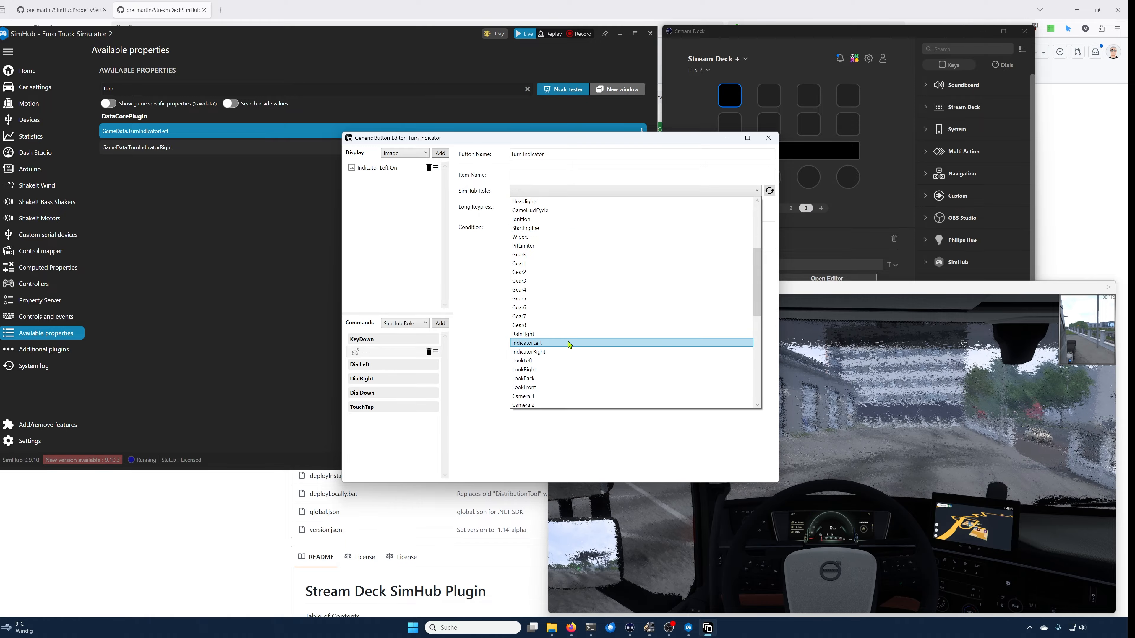
left_click(564, 343)
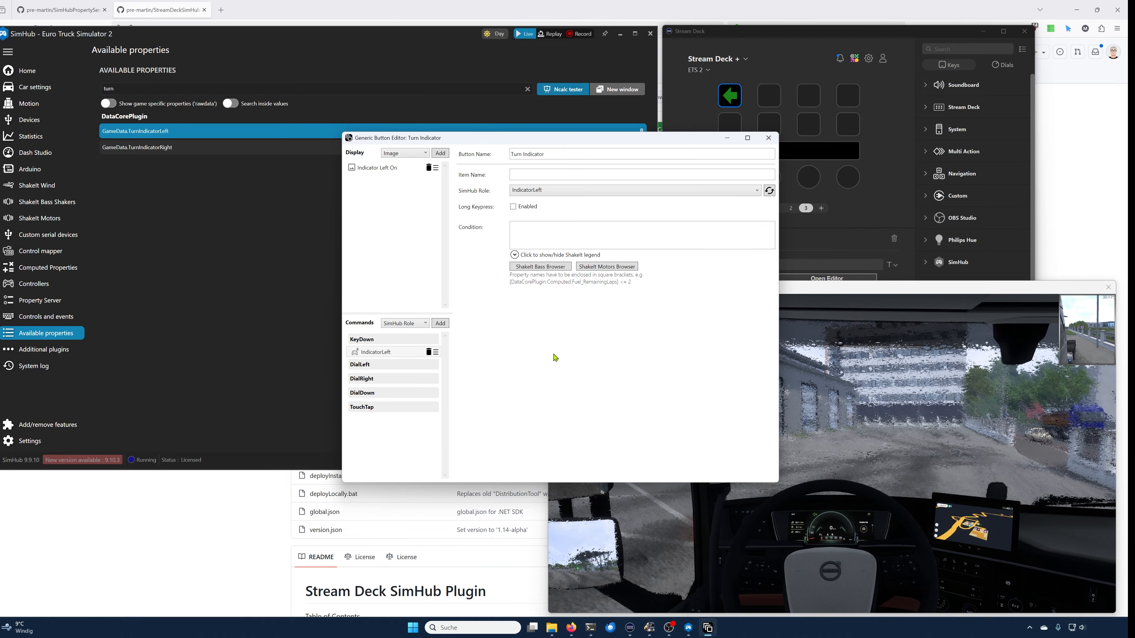
Step: Delete the IndicatorLeft command from KeyDown
left_click(428, 353)
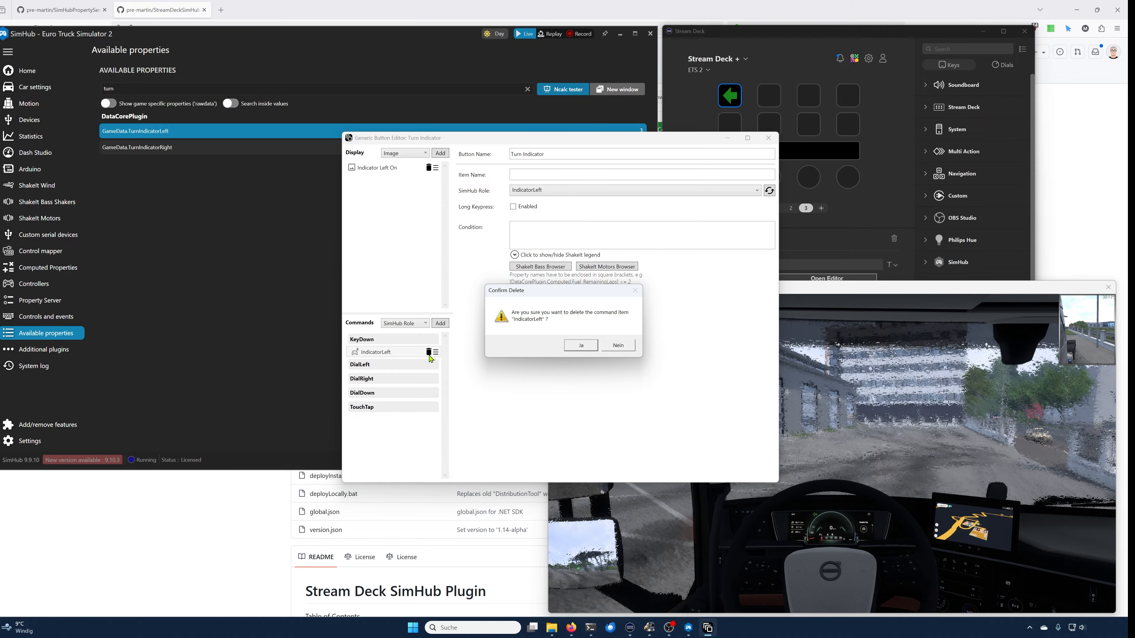
left_click(577, 350)
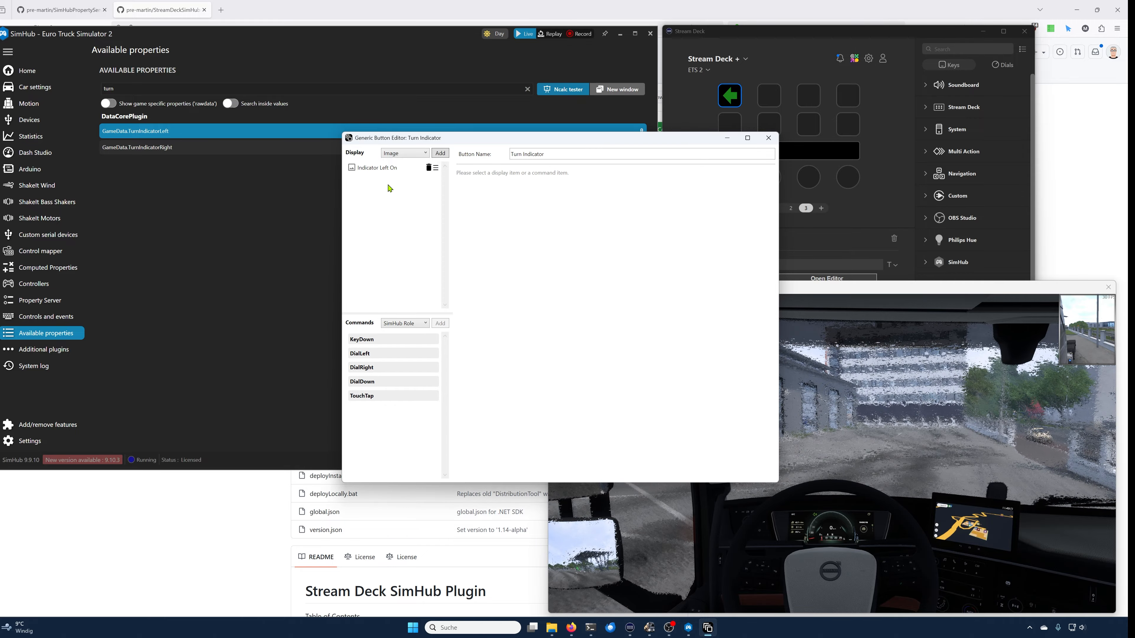
Step: Set the Indicator Left On image's size to 90 × 90 and its position to X -10, Y 27
left_click(381, 170)
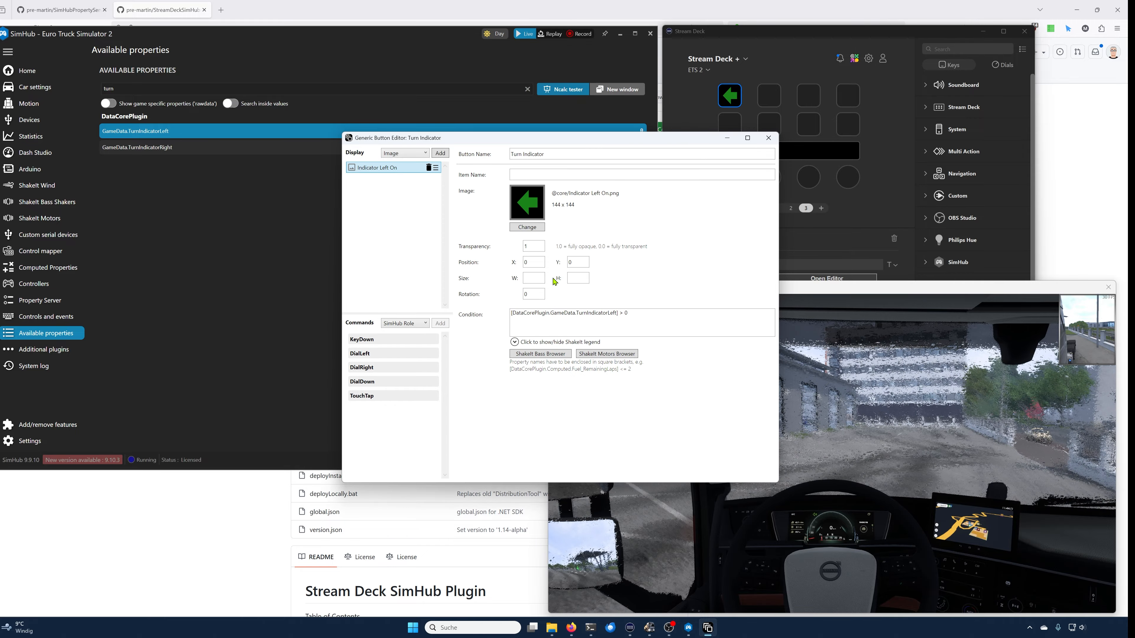
double_click(541, 262)
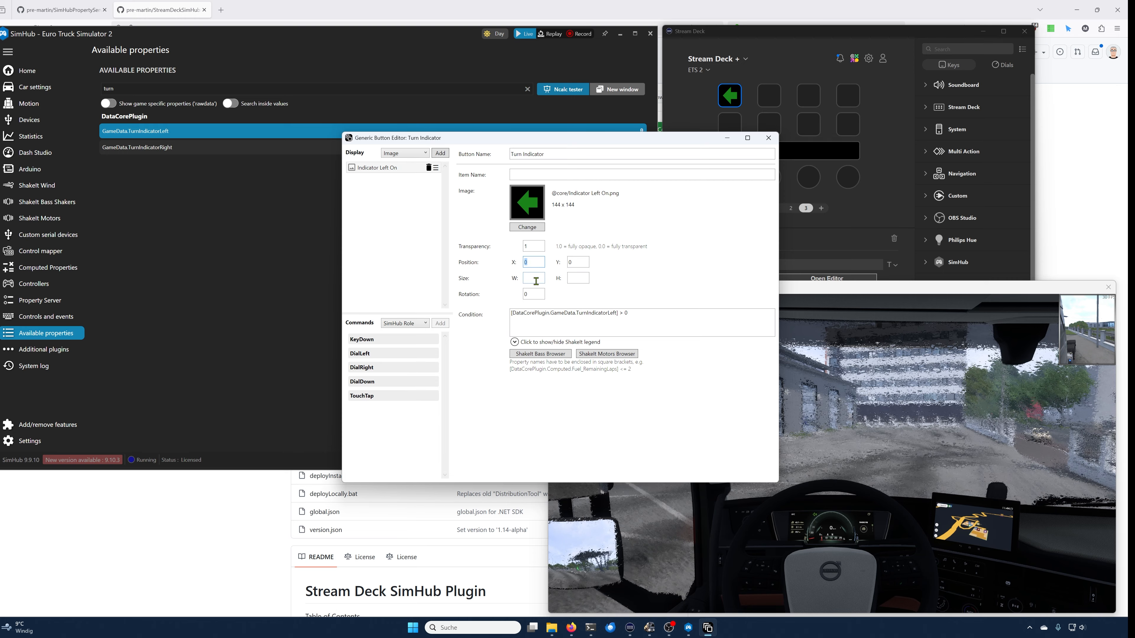
left_click(540, 277)
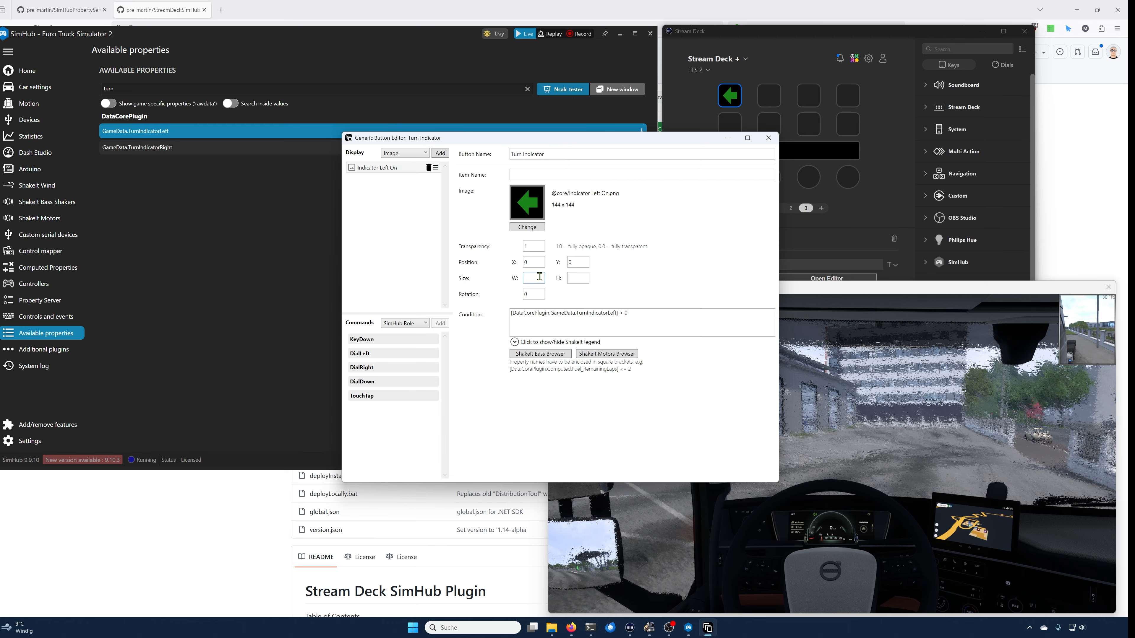
type("90")
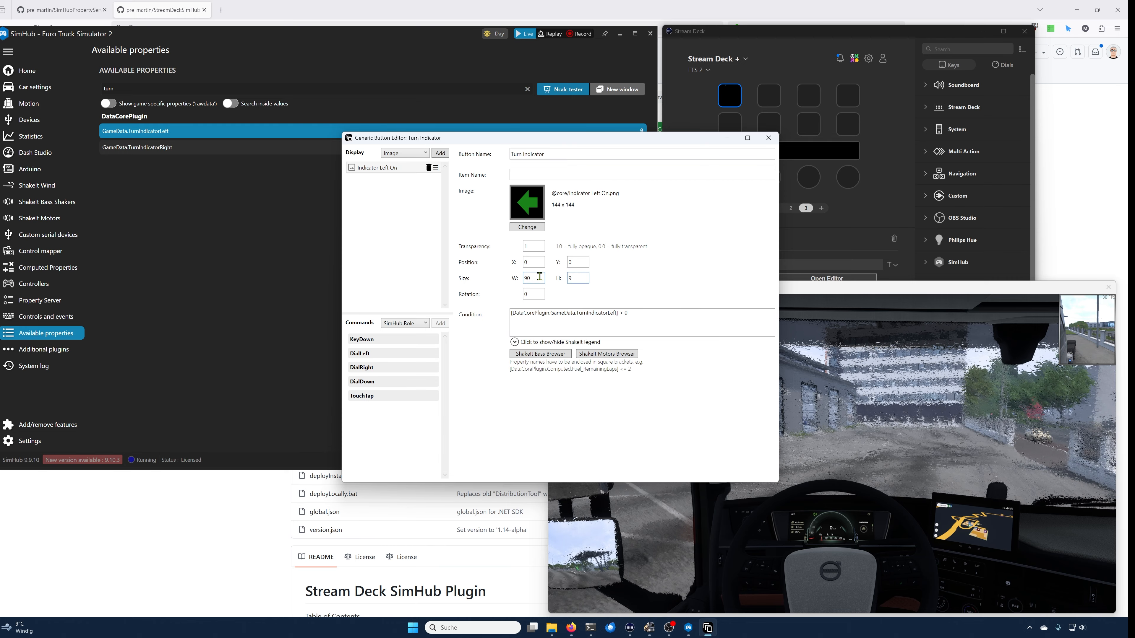
key("BackSpace")
type("90")
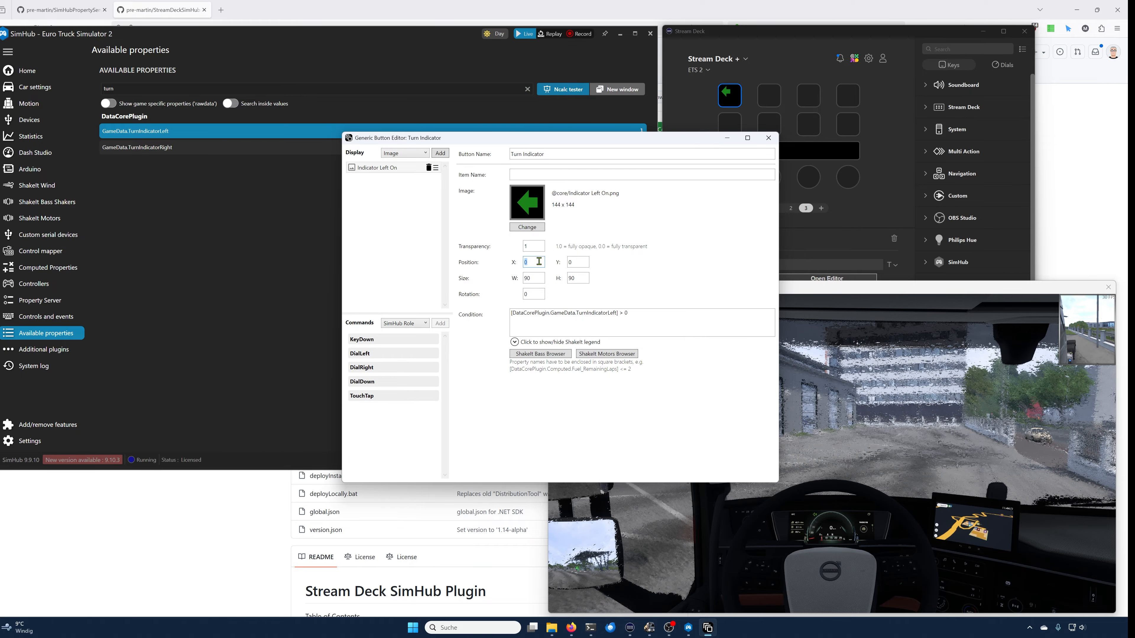
type("-10")
key("Tab")
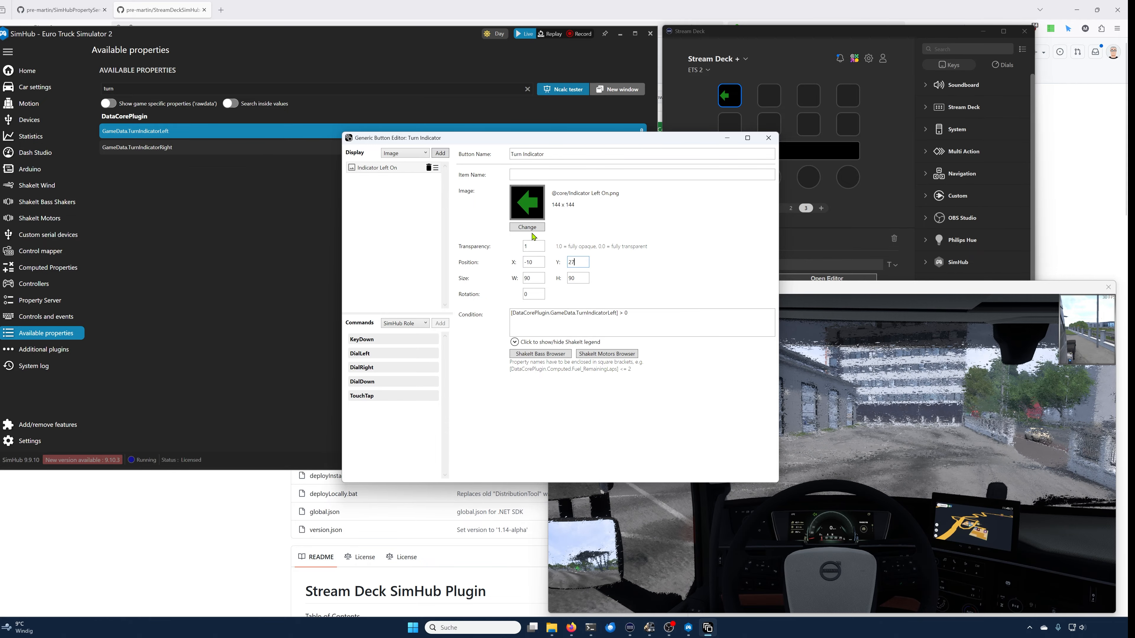
left_click(440, 153)
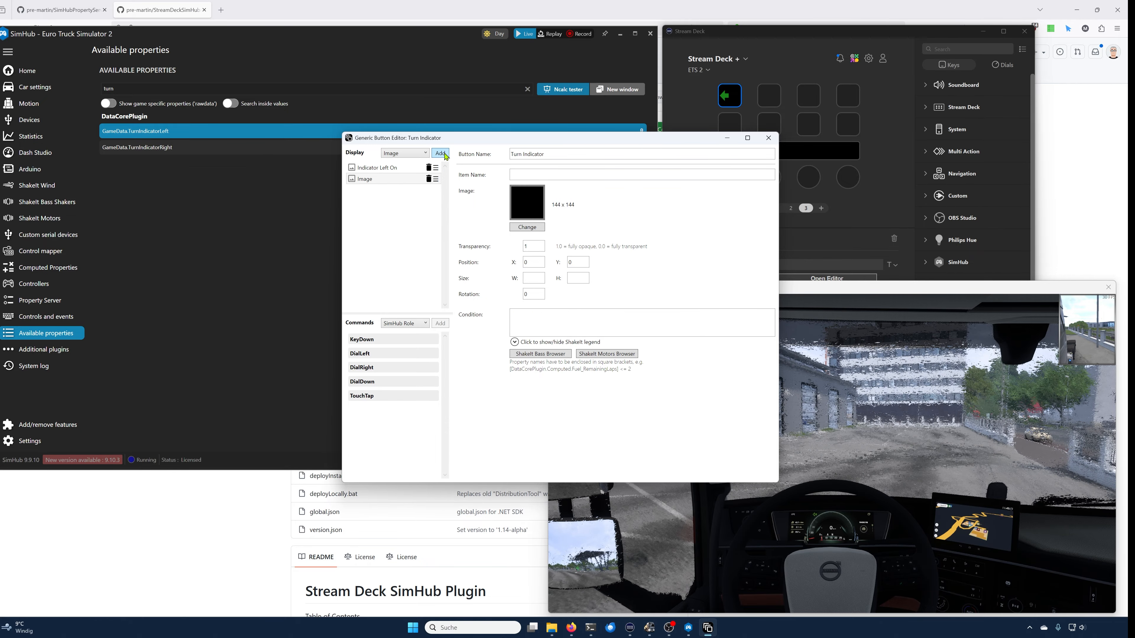
left_click(523, 228)
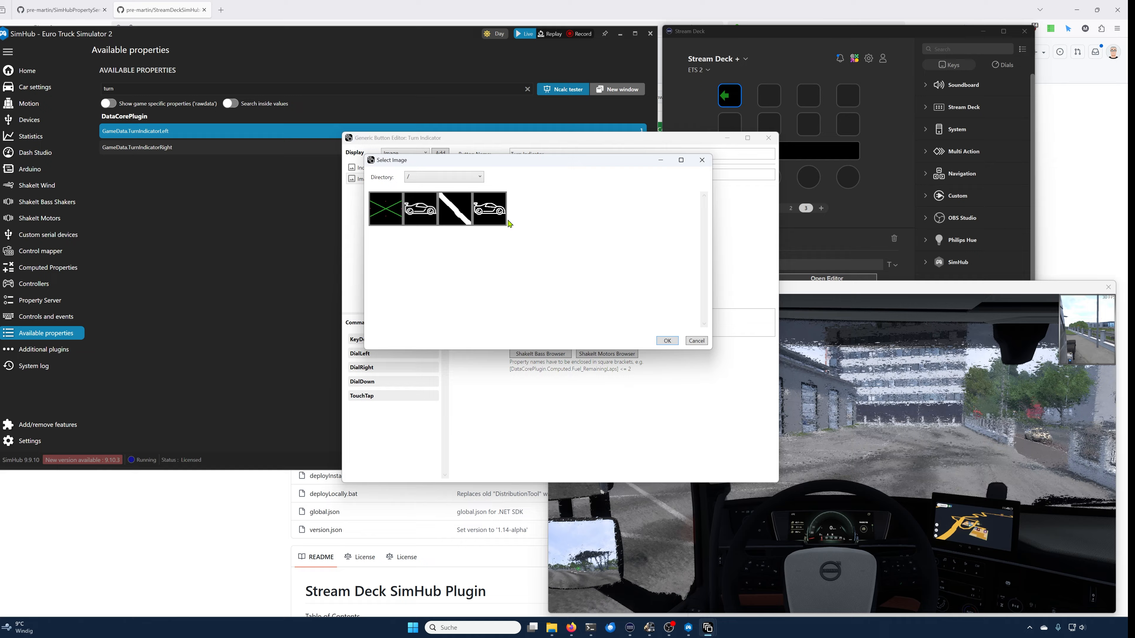
left_click(432, 179)
left_click(432, 205)
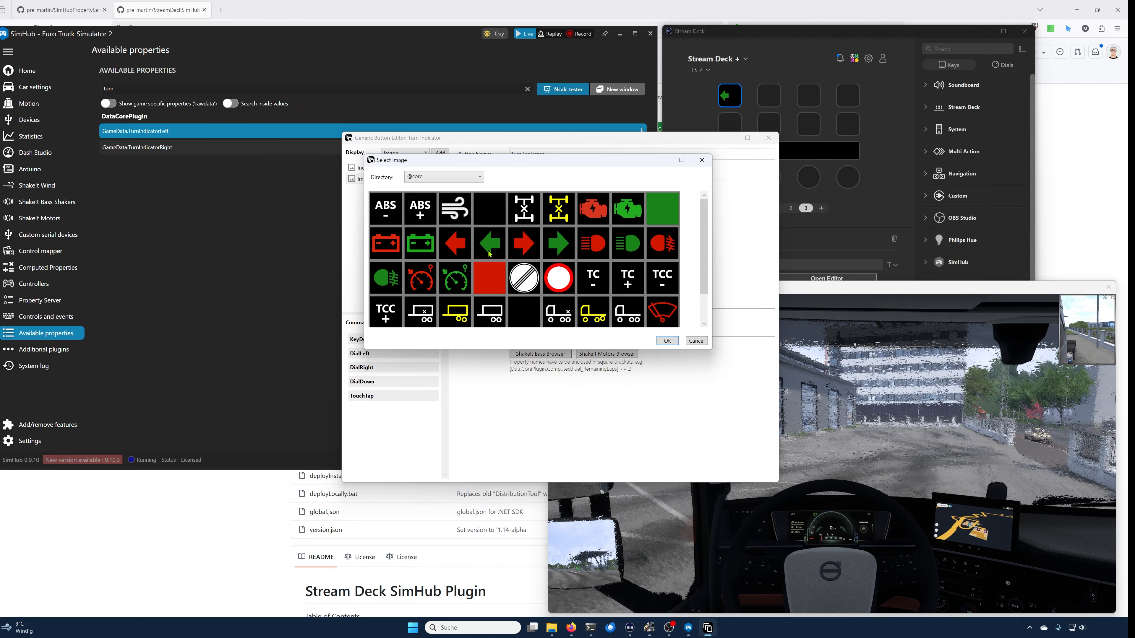
left_click(666, 341)
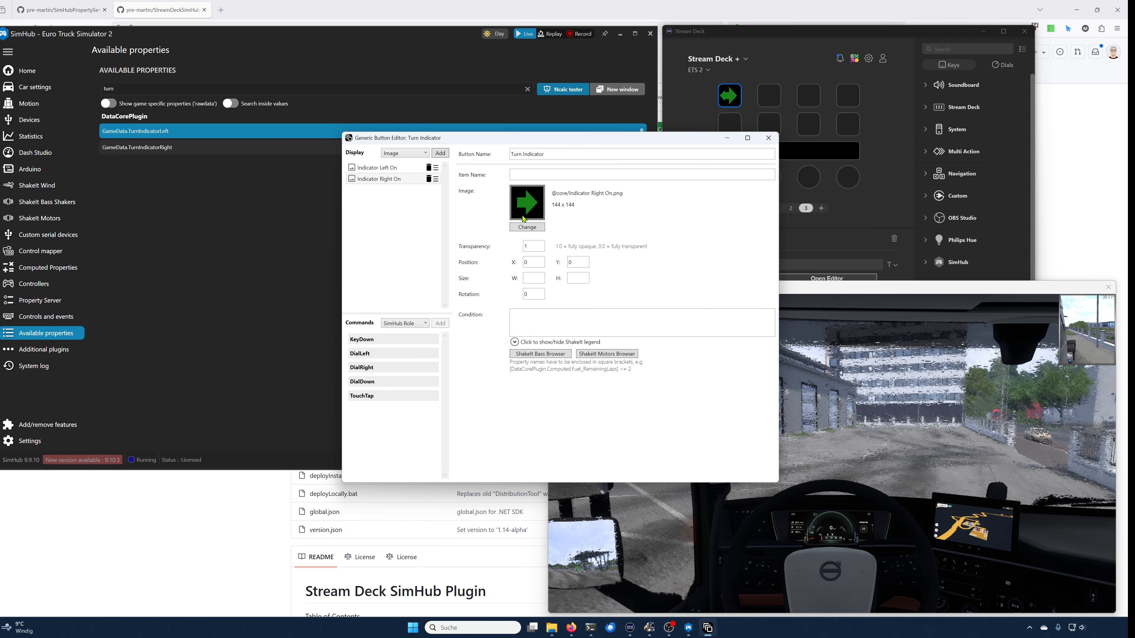
Step: Copy the TurnIndicatorRight property name and set the right image's condition to [DataCorePlugin.GameData.TurnIndicatorRight] > 0
left_click(174, 151)
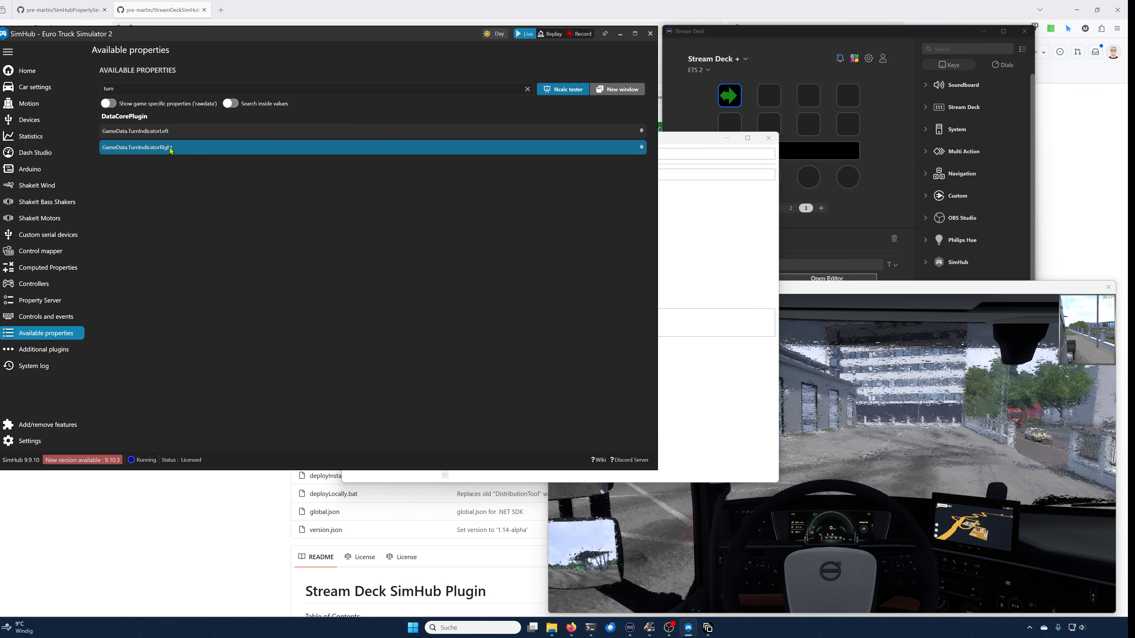
right_click(172, 151)
left_click(197, 155)
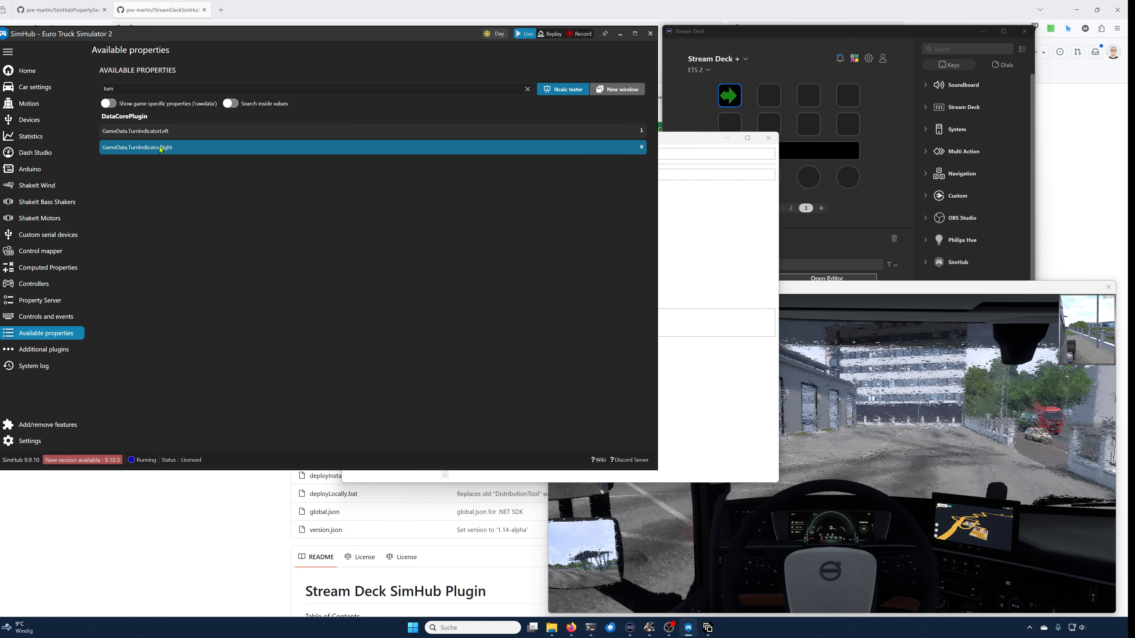
left_click(684, 141)
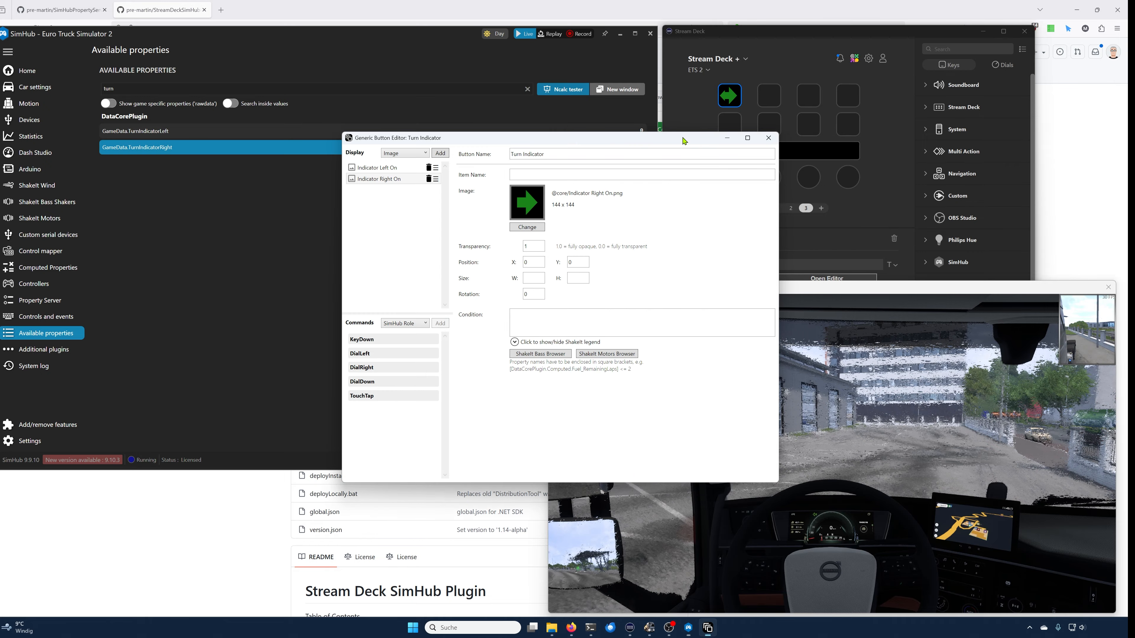
left_click(579, 328)
type("[")
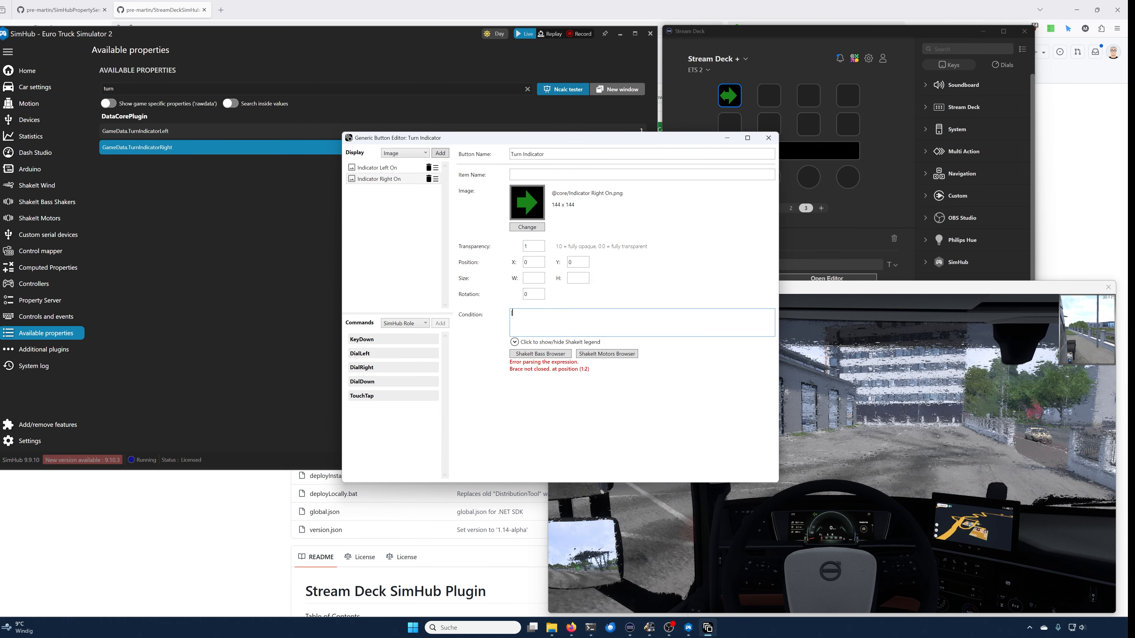
key("ctrl+v")
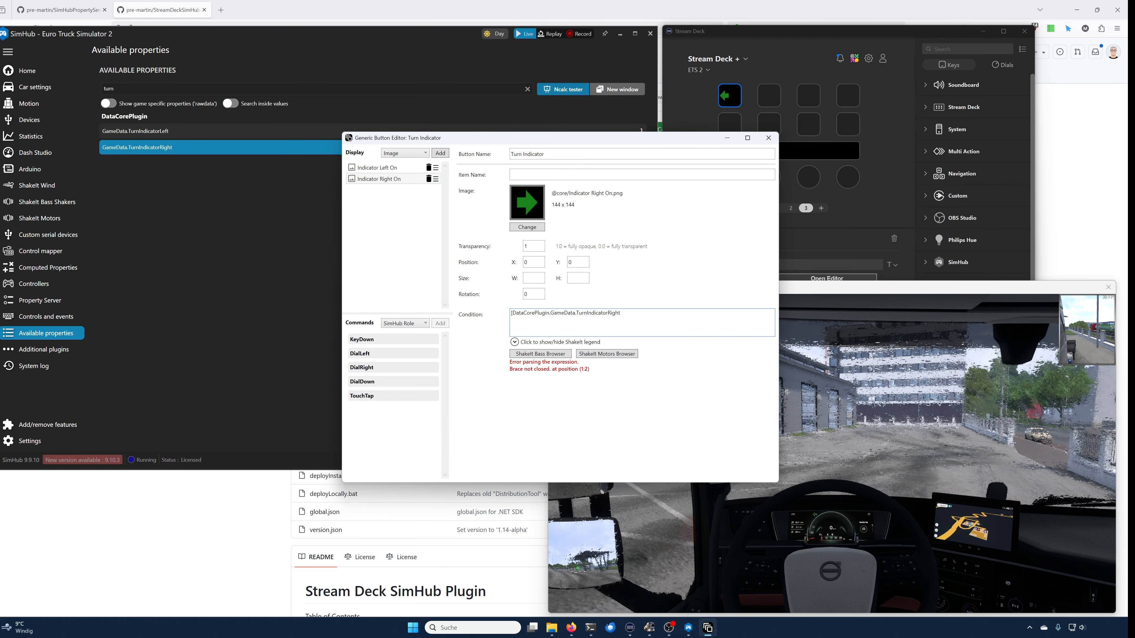
type("] > 0")
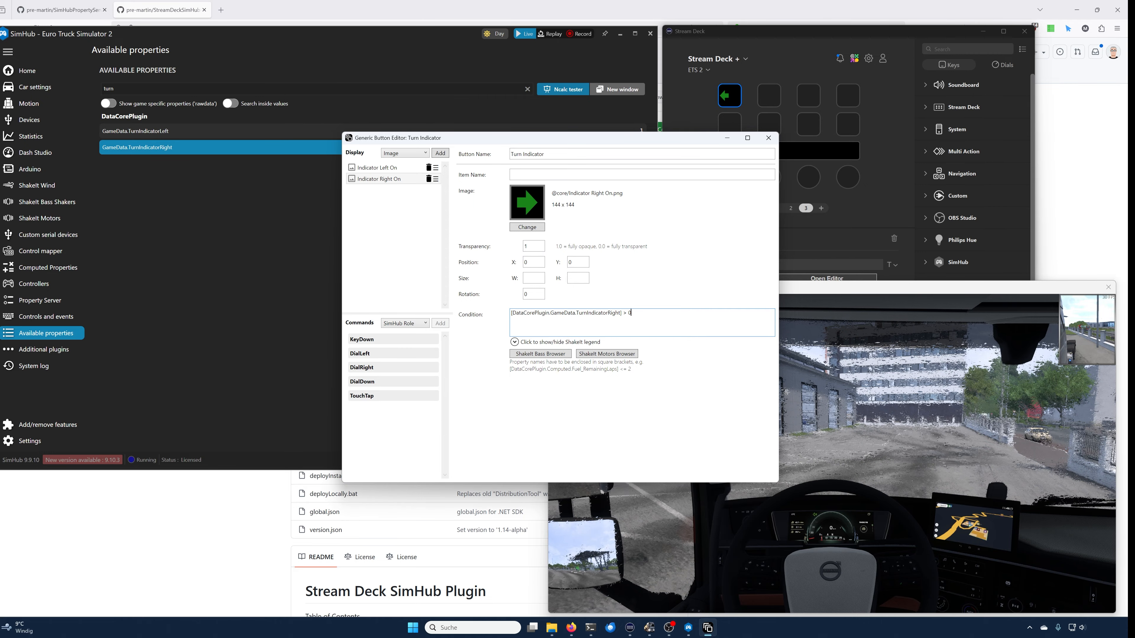
Step: Set the right image's width to 90 and prefix its condition with 'true or' to force it visible
left_click(541, 276)
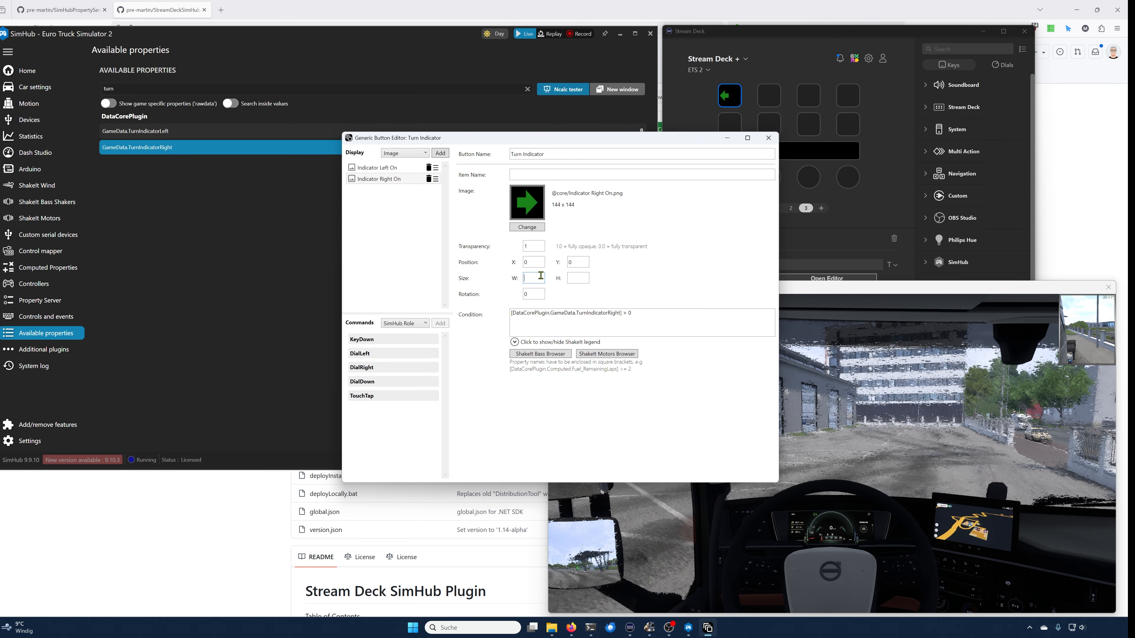
type("90")
left_click(663, 318)
key("Home")
type("true or")
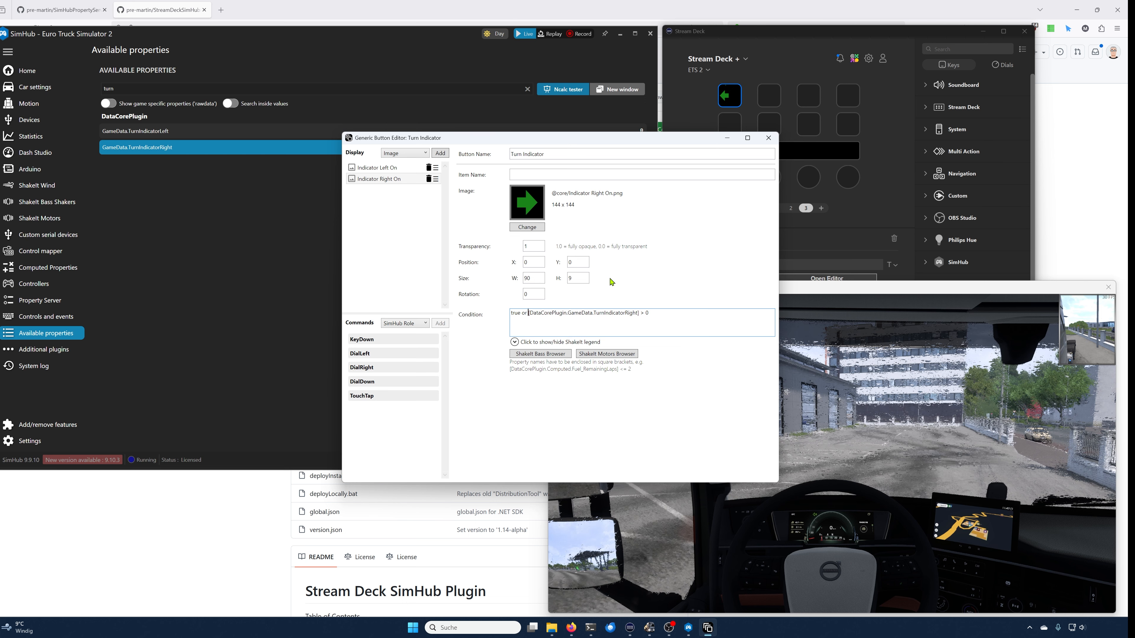
Step: Set the right image's height to 90 and its position to X 60, Y 27
left_click(577, 278)
type("0")
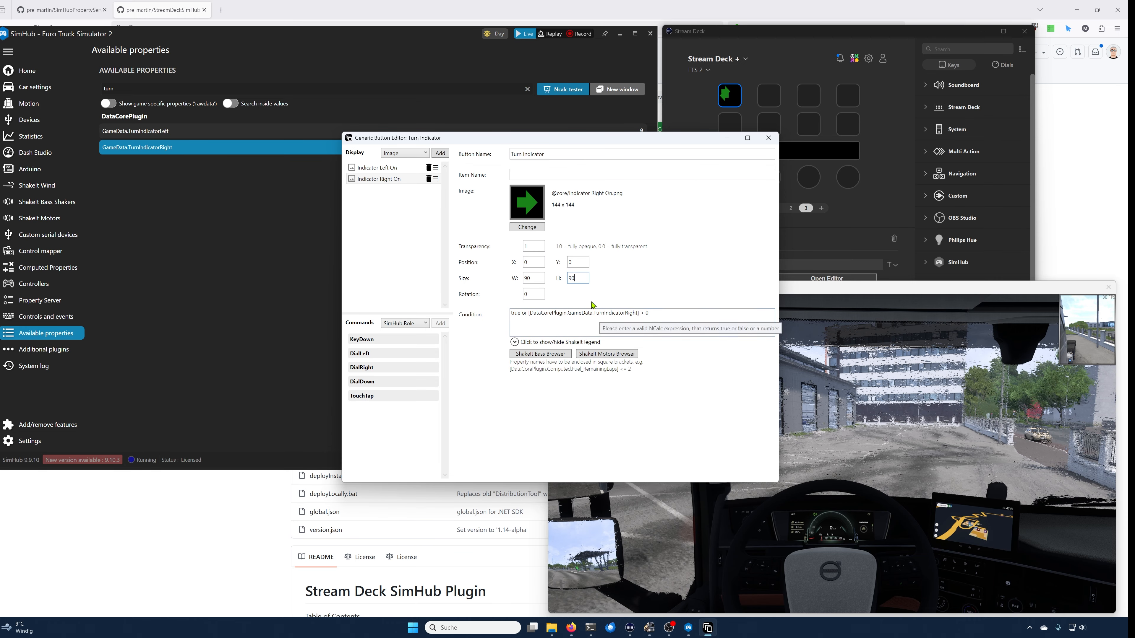
double_click(585, 263)
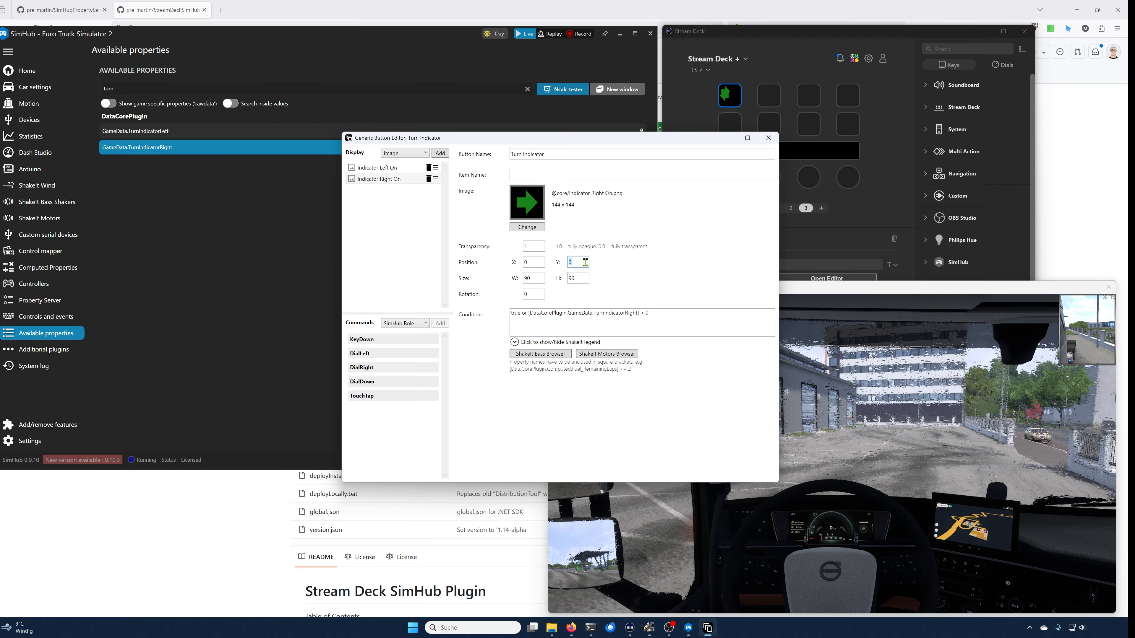
type("27")
double_click(538, 262)
type("60")
Step: Remove the 'true or' prefix from the right image's condition
left_click(529, 311)
key("shift+Home")
key("BackSpace")
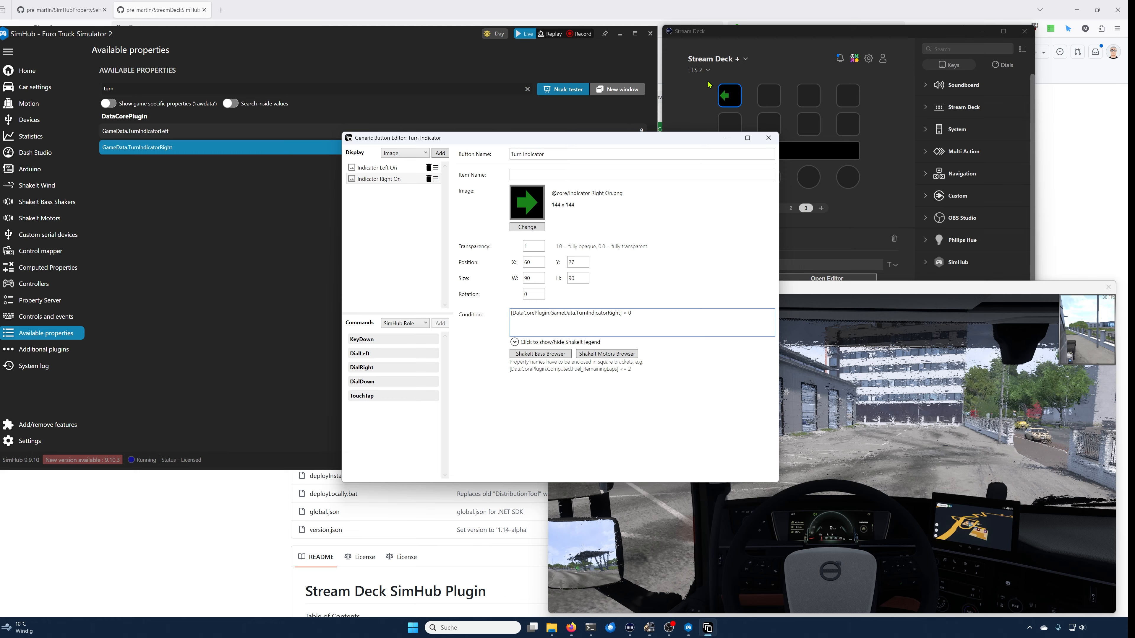
Step: Switch to the game and the Stream Deck window to check the key display, then return to the editor
left_click(784, 190)
left_click(831, 429)
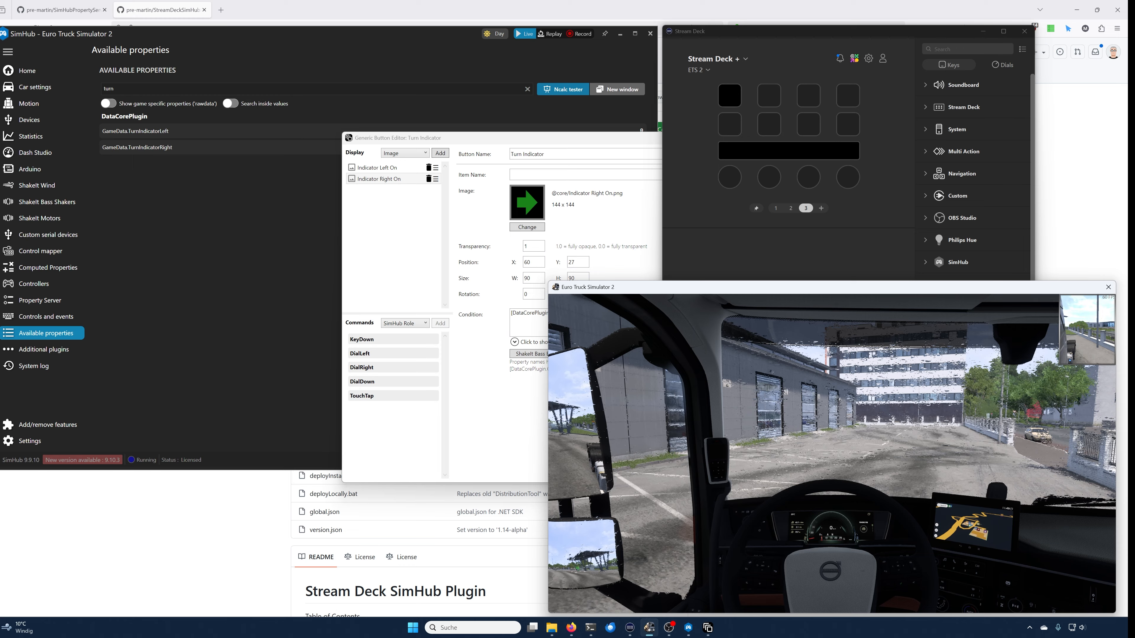
key("alt+Tab")
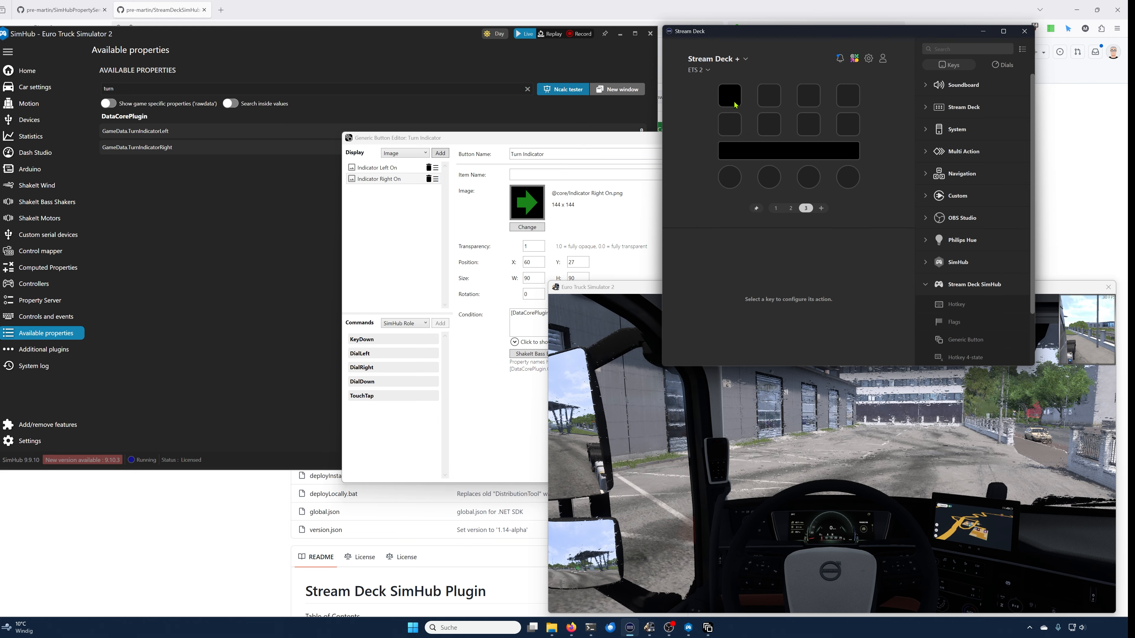
left_click(468, 139)
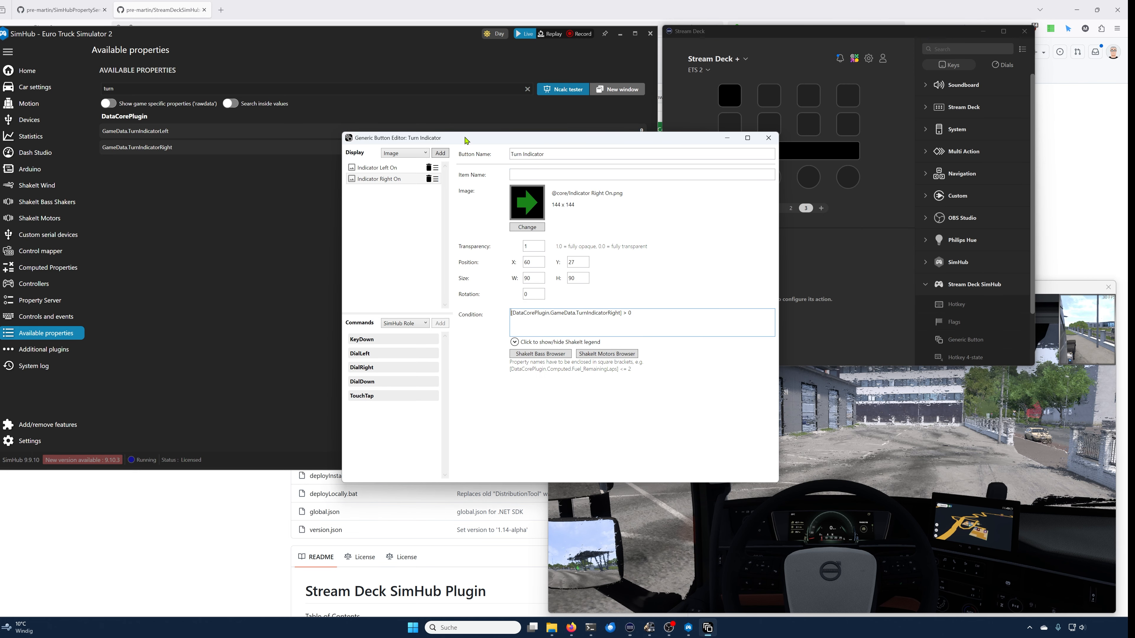
left_click(382, 172)
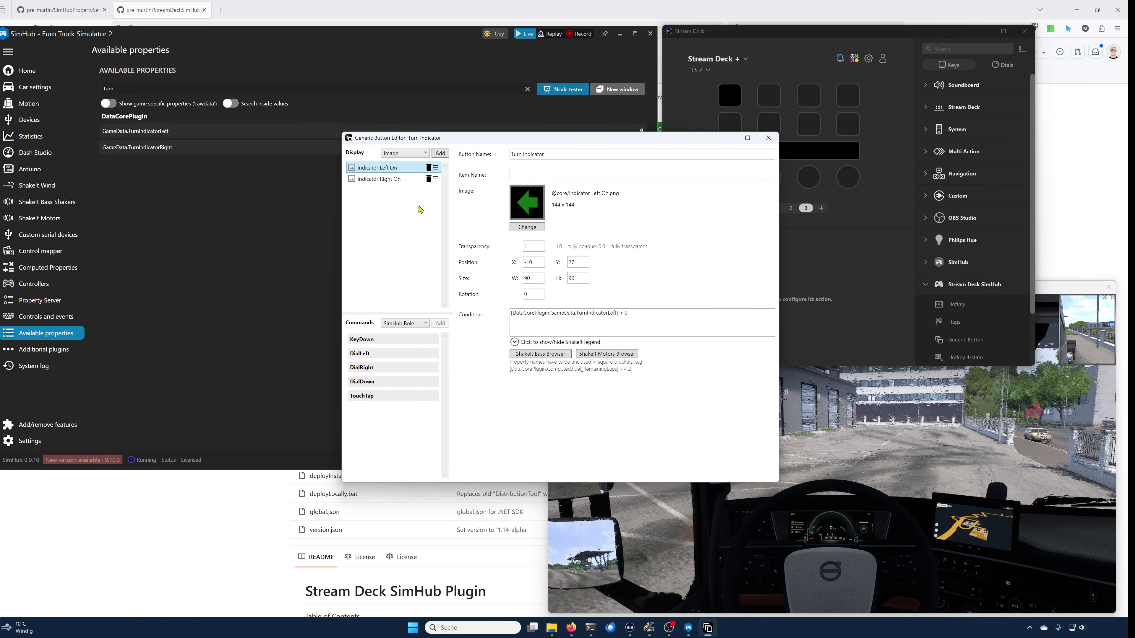
left_click(444, 156)
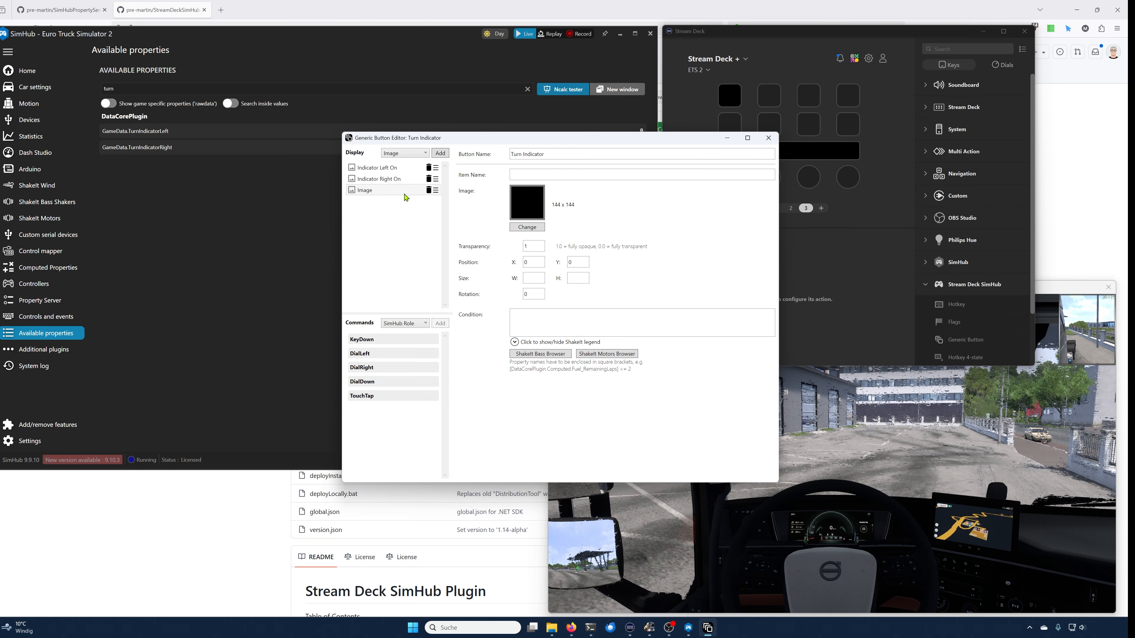
left_click_drag(436, 191, 435, 178)
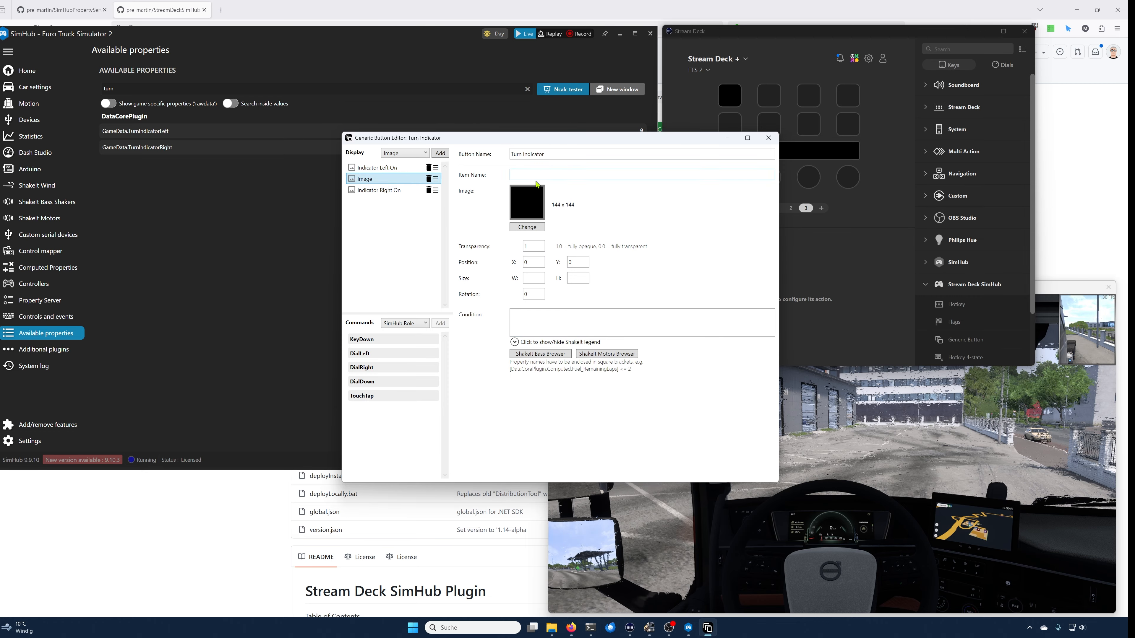
left_click(530, 226)
left_click(448, 183)
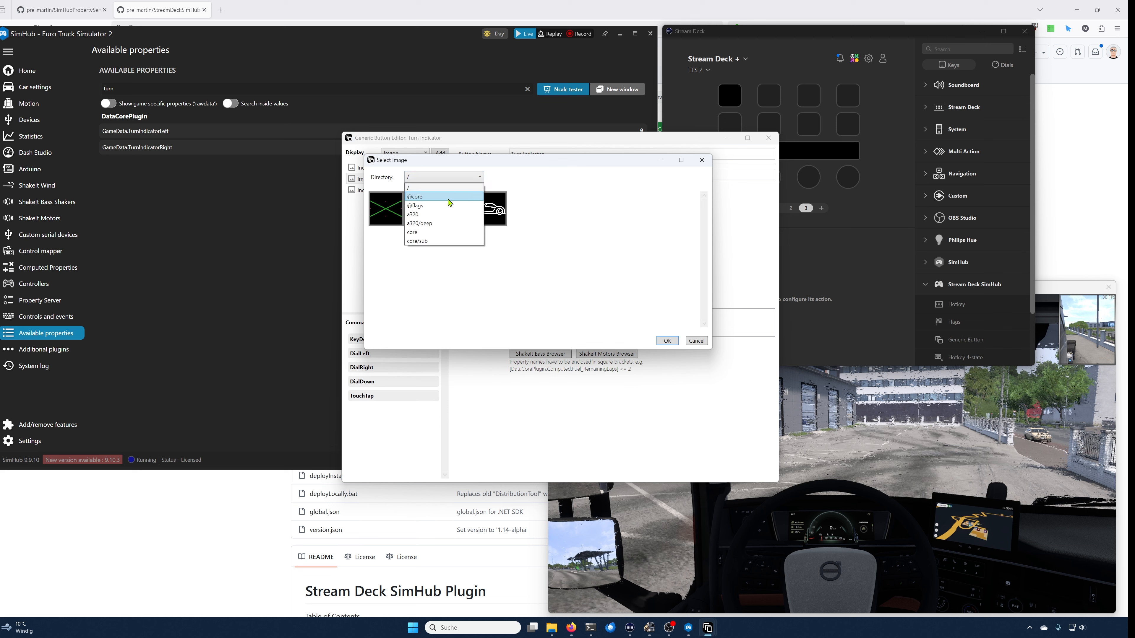
left_click(448, 209)
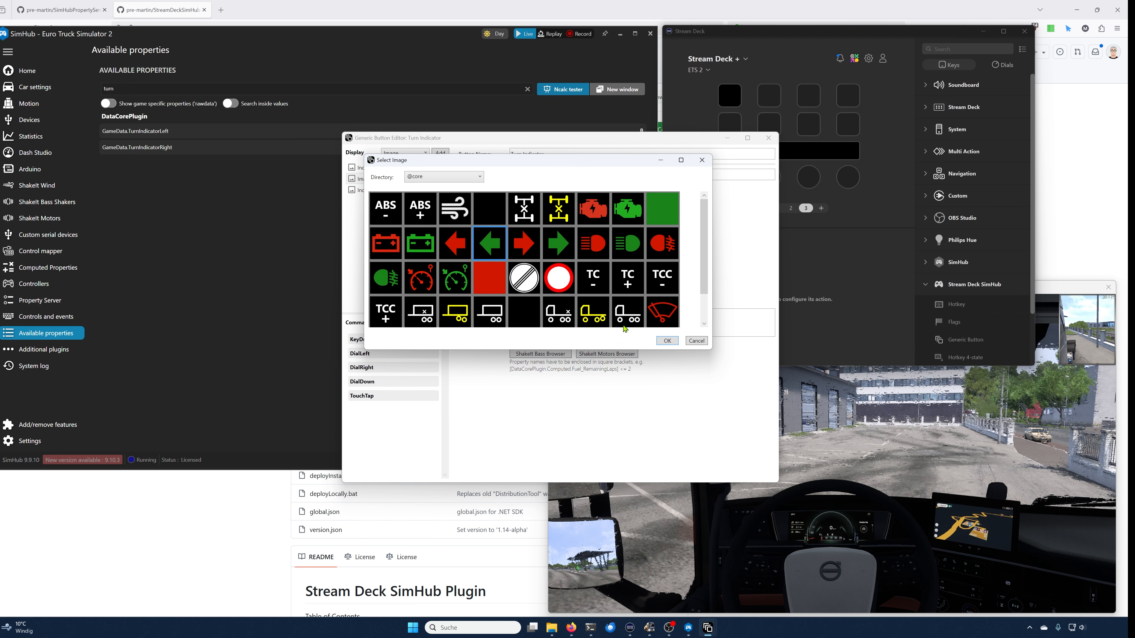
left_click(667, 341)
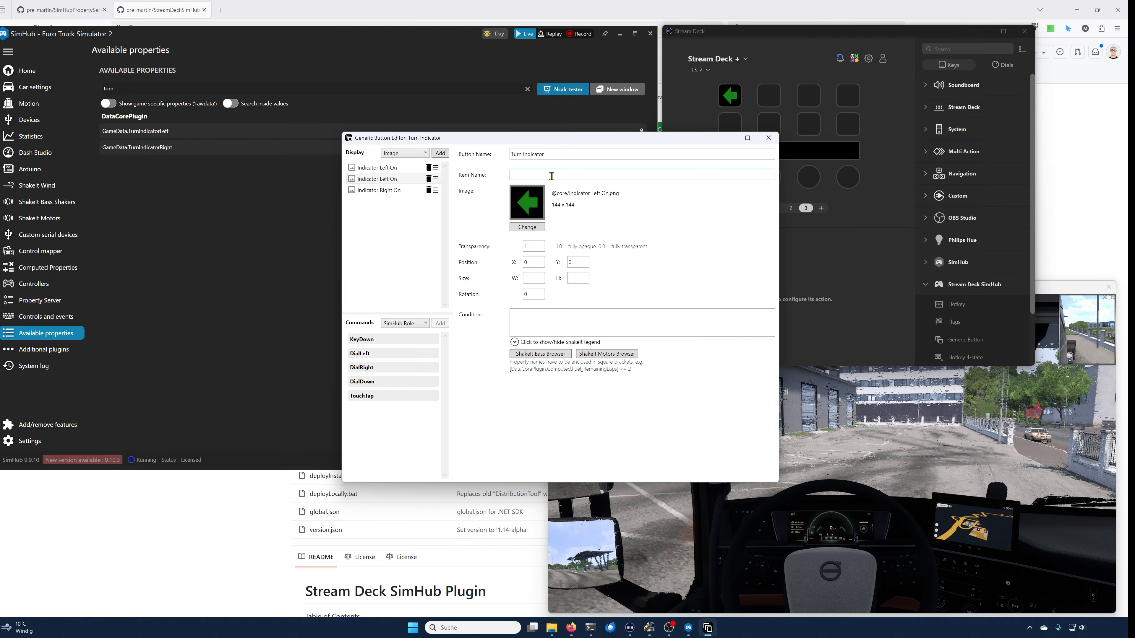
Step: Name the new item "Indicator Left Off" and set its transparency to 0.4
type("Tu")
key("BackSpace")
type("Indicator Left Off")
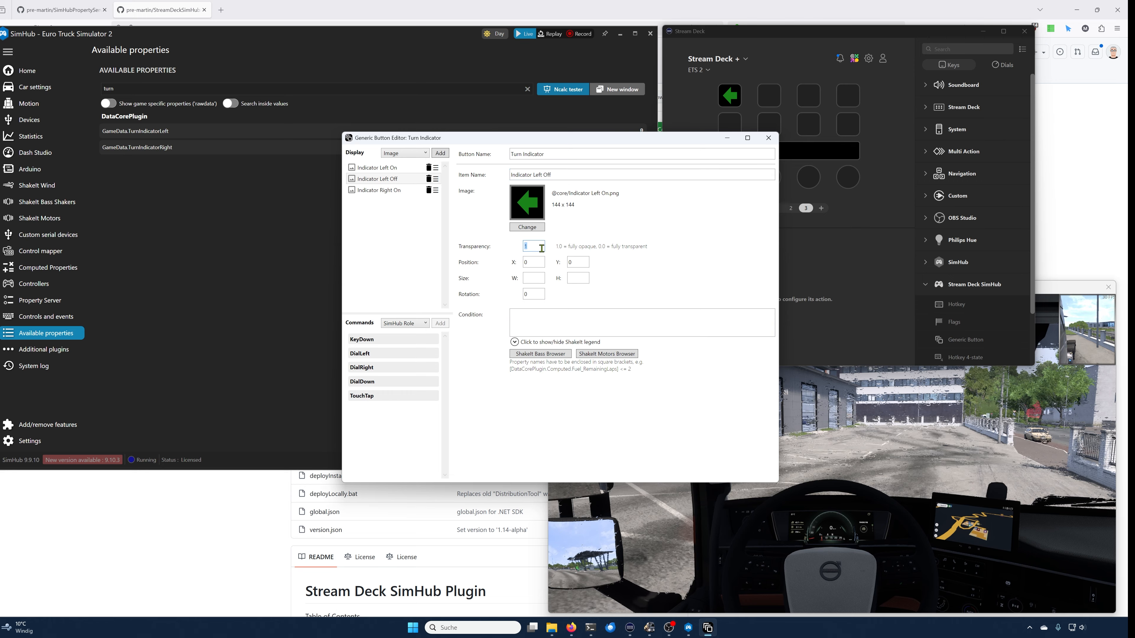
type("0.4")
Step: Set the left-off image's position to X -10, Y 27 and its size to 90 by 90
double_click(538, 265)
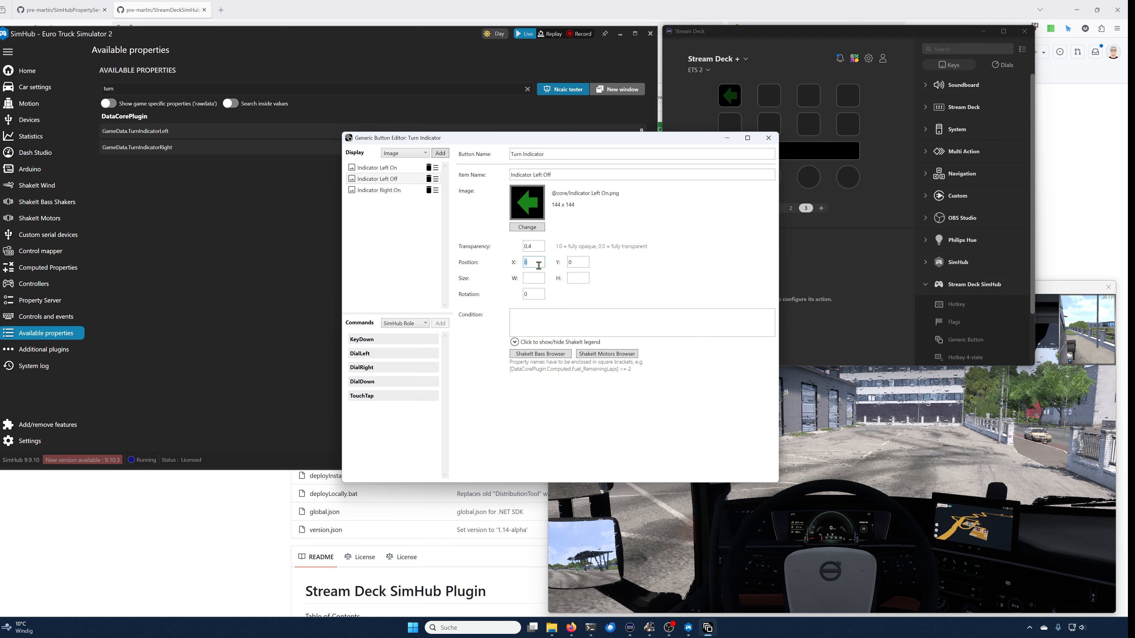
type("-10")
type("27")
key("Tab")
type("90")
key("Tab")
type("90")
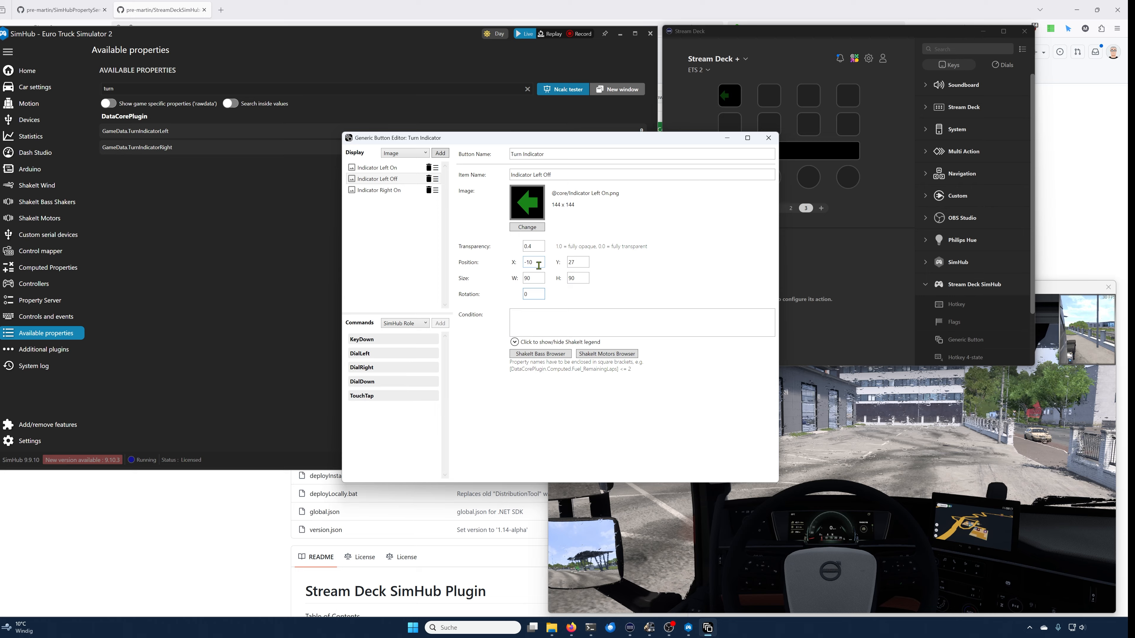
Step: Copy the left-on item's condition into the left-off item, making it [DataCorePlugin.GameData.TurnIndicatorLeft] == 0
left_click(549, 329)
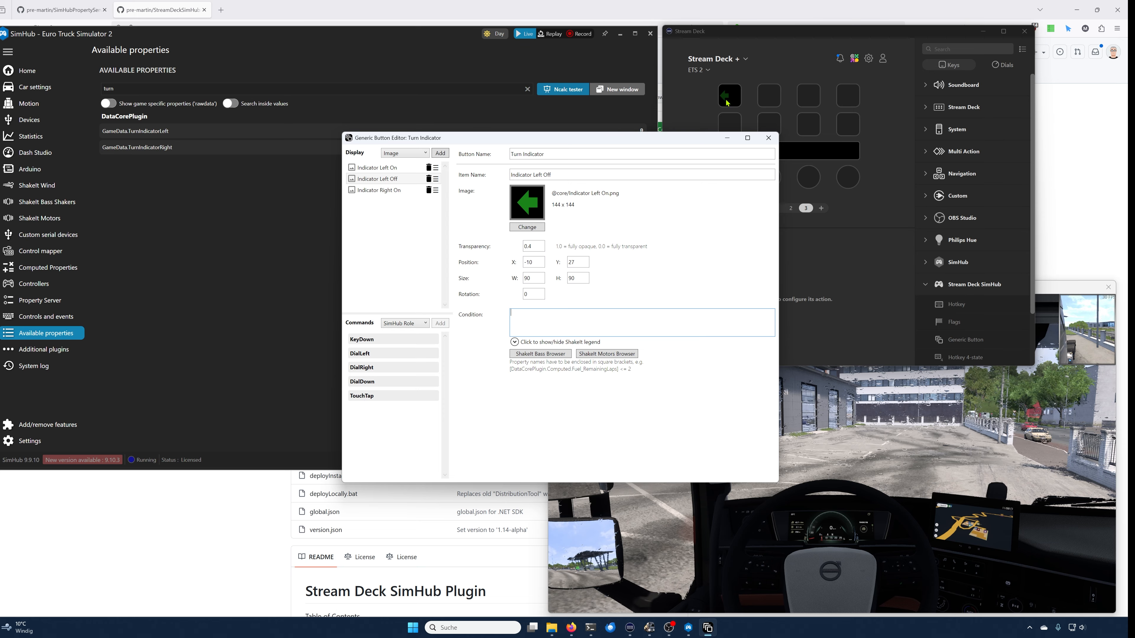
left_click(401, 173)
triple_click(649, 319)
key("ctrl+c")
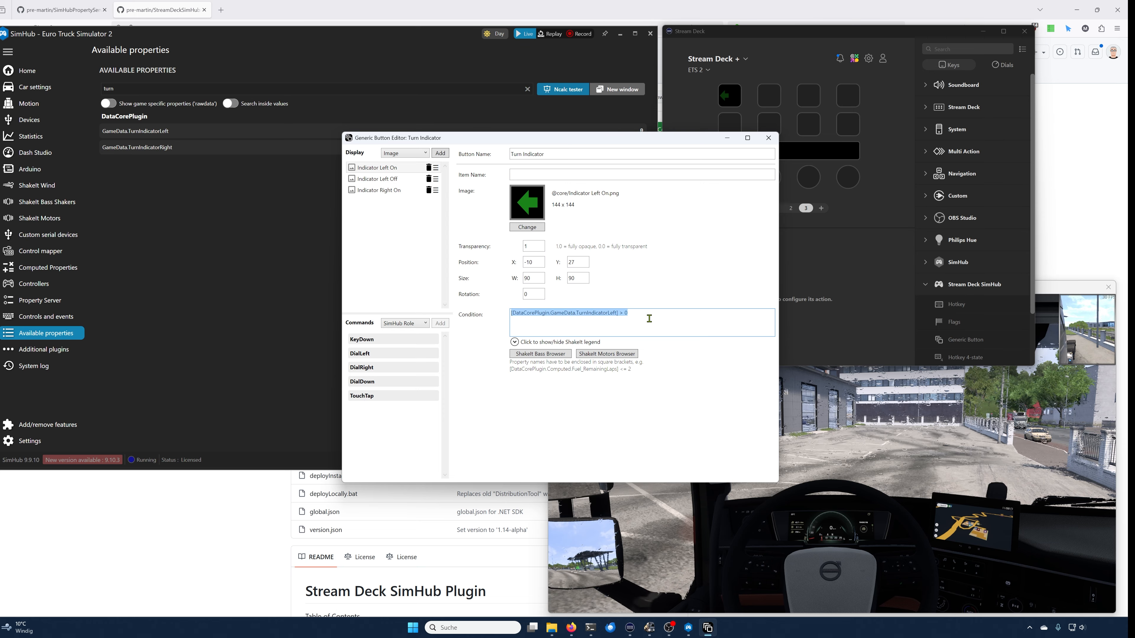
left_click(377, 179)
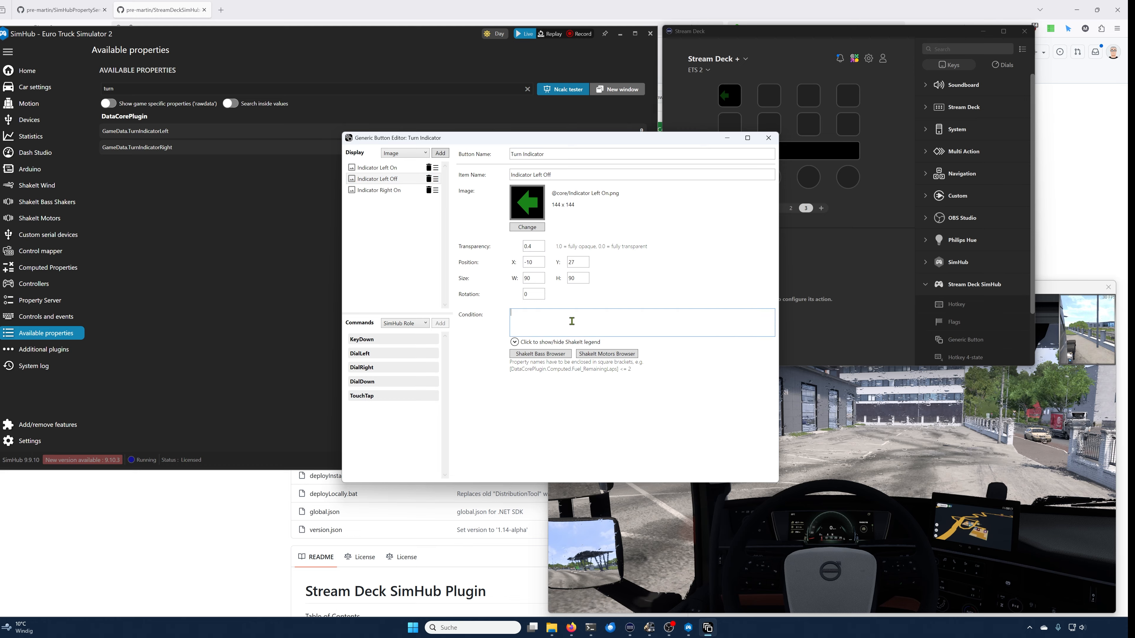
key("ctrl+v")
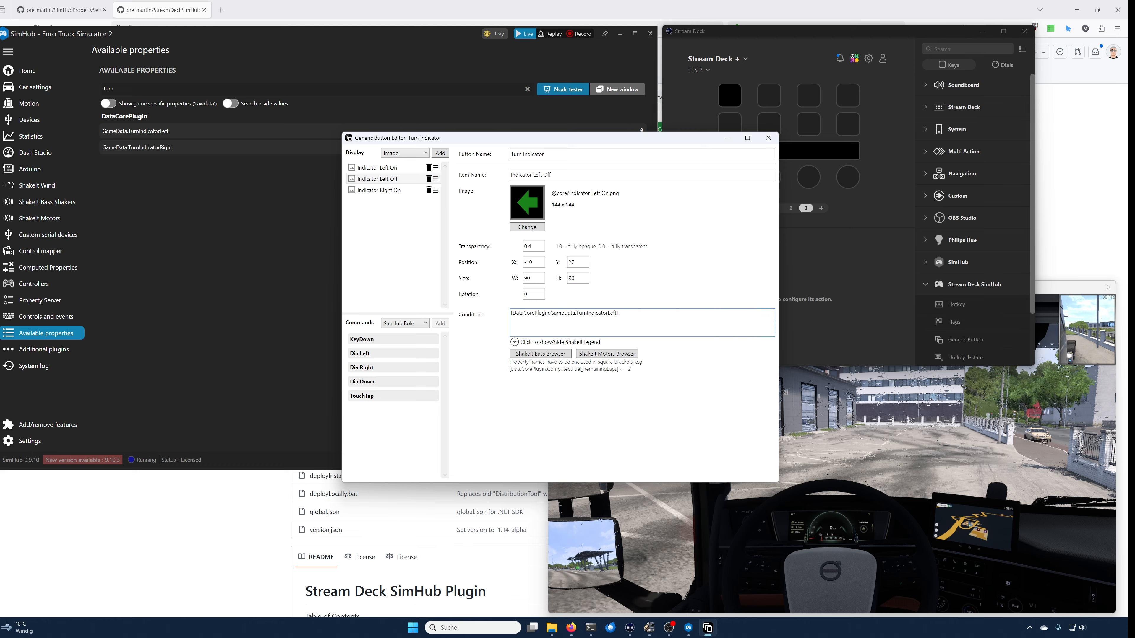
type("== 0")
left_click(386, 192)
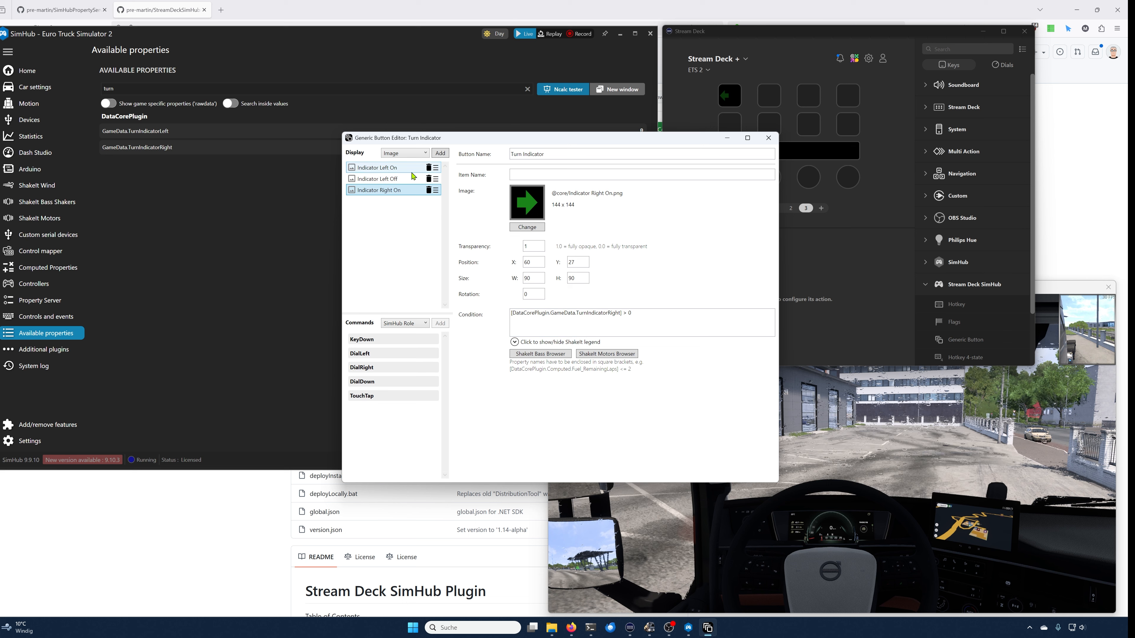
left_click(440, 153)
left_click(522, 228)
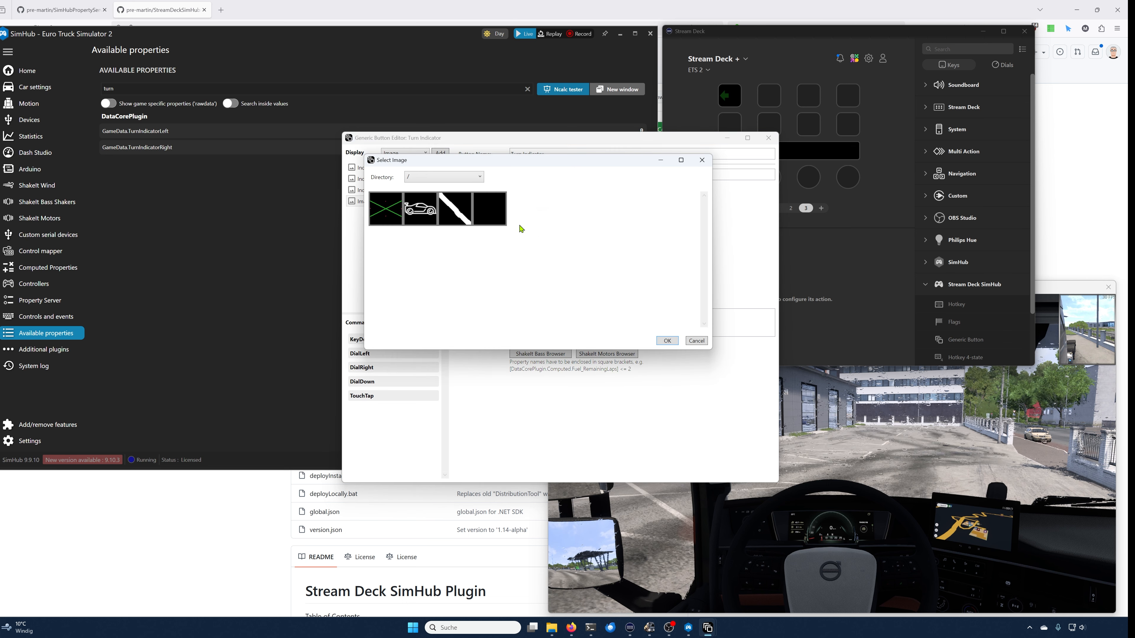
left_click(436, 177)
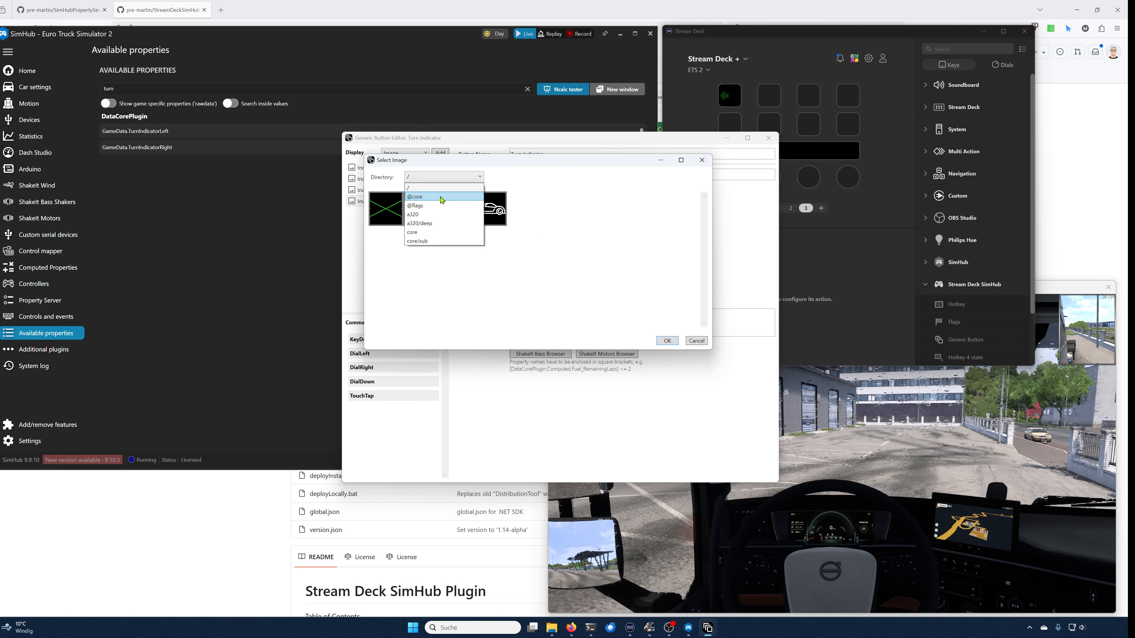
left_click(429, 196)
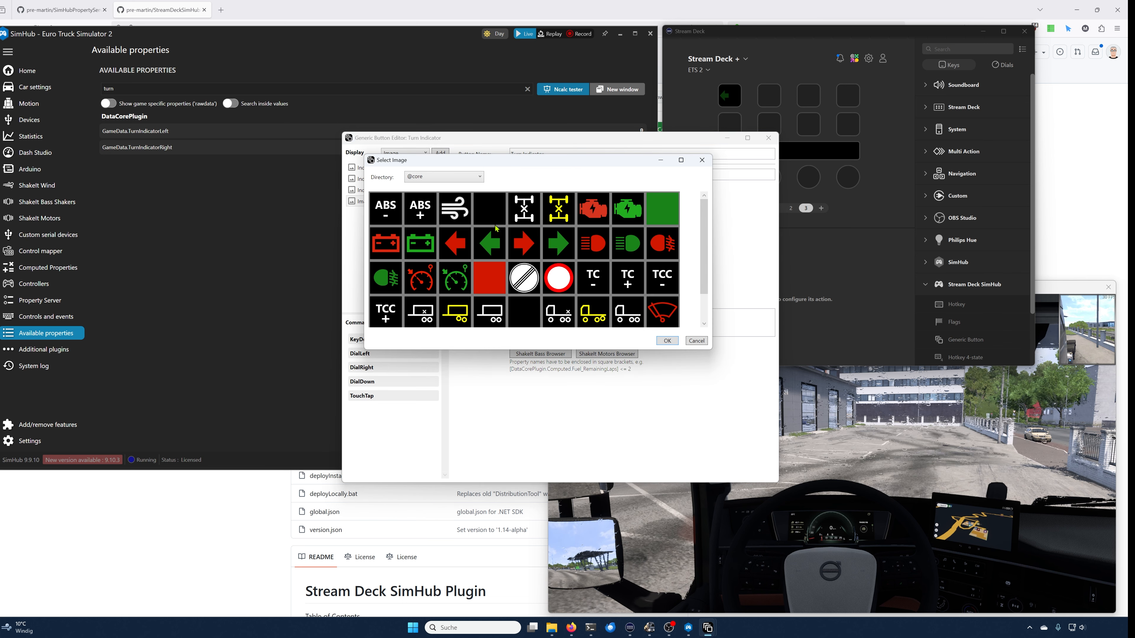
left_click(668, 340)
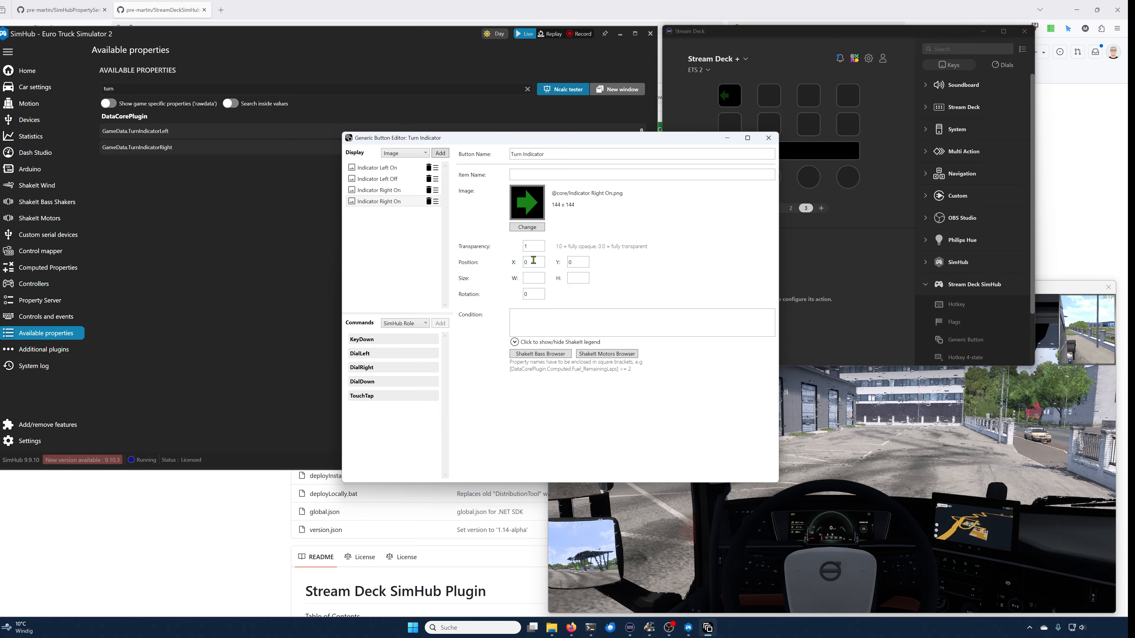
Step: Name the fourth image item "Indicator Right Off"
left_click(531, 177)
type("Indicator Right Off")
Step: Set the right-off image's position to X 60, Y 27 and its transparency to 0.4
left_click(571, 262)
type("27")
left_click(531, 262)
type("60")
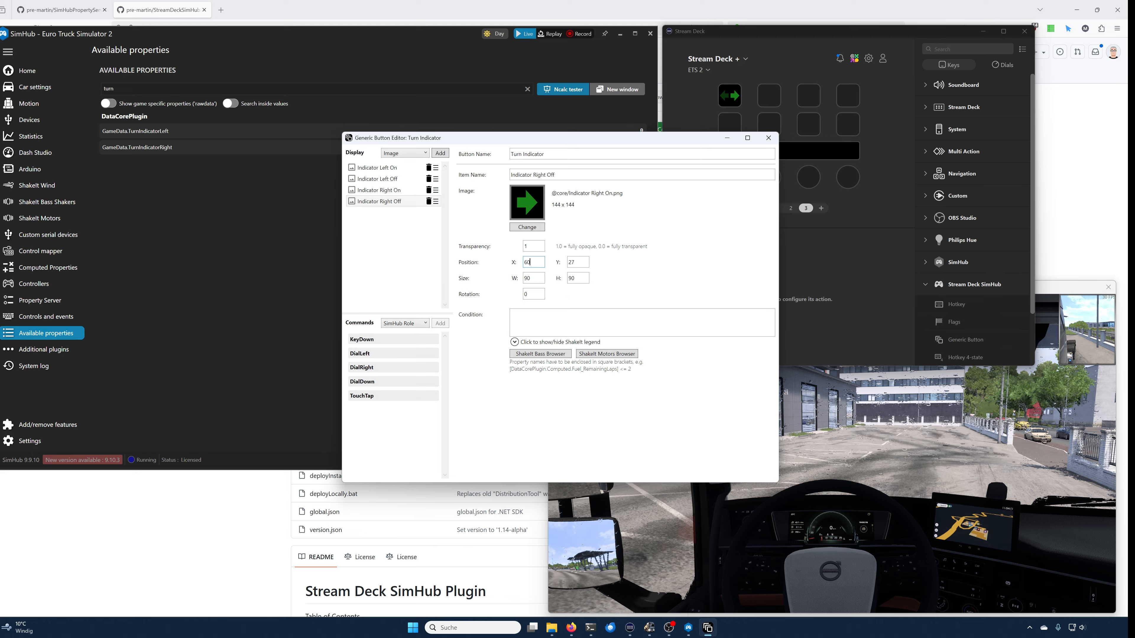
left_click(535, 246)
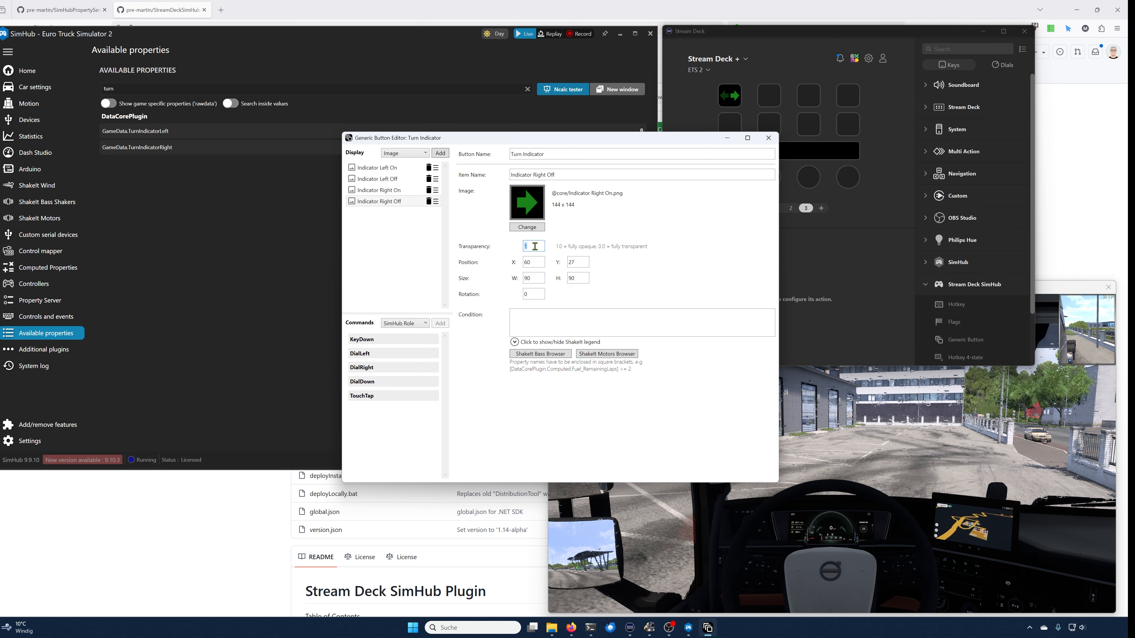
type("0.4")
Step: Copy the right-on item's condition into the right-off item, changing it to [DataCorePlugin.GameData.TurnIndicatorRight] == 0
left_click(393, 190)
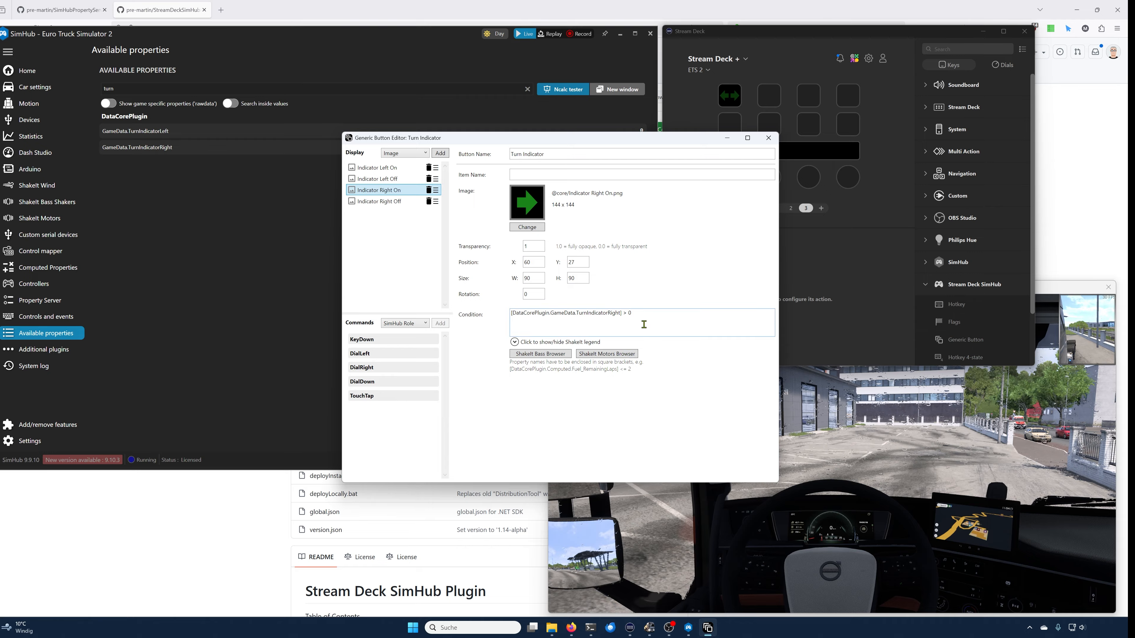
left_click(650, 315)
key("ctrl+a")
key("ctrl+c")
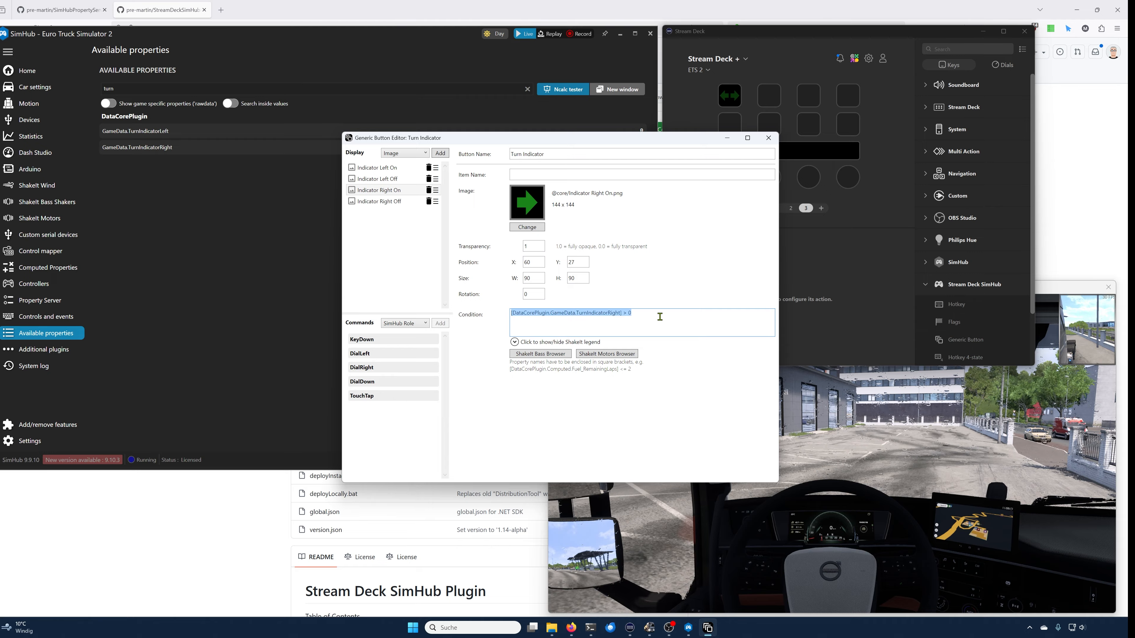
left_click(391, 201)
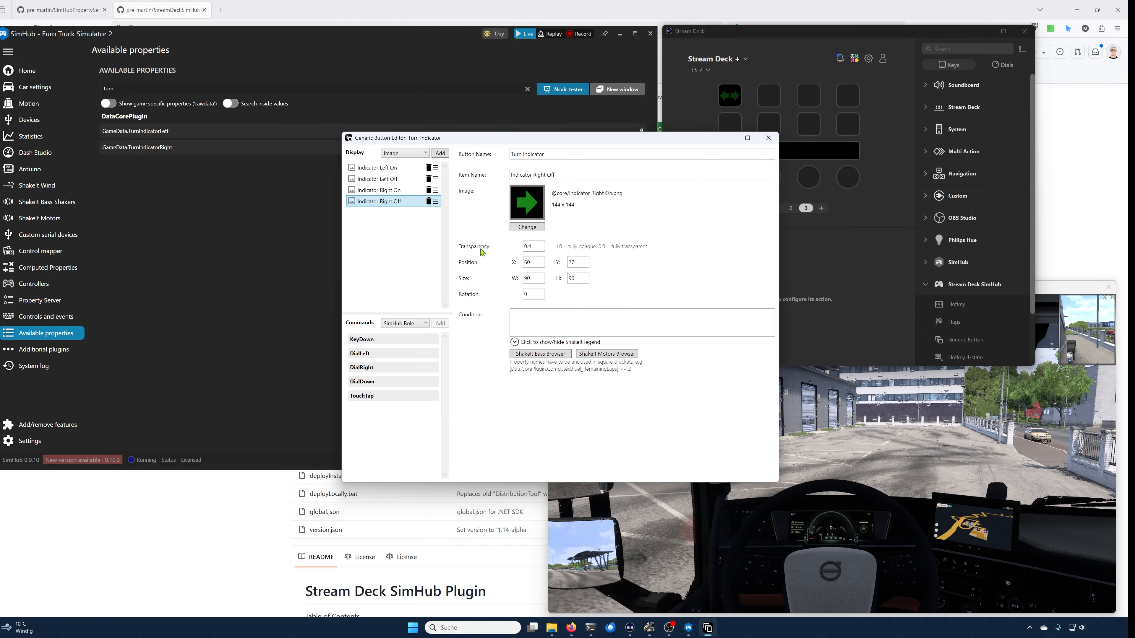
left_click(560, 319)
key("ctrl+v")
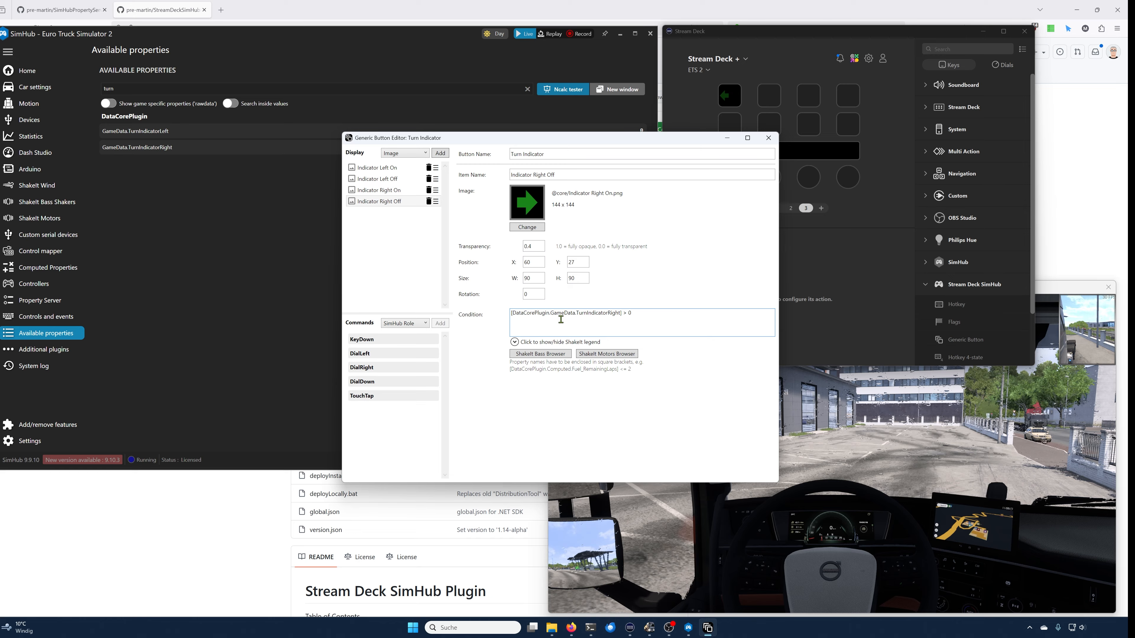
key("Left")
key("Left")
key("shift+Left")
type("==")
Step: Switch to the Stream Deck and game windows to check the indicator key display
left_click(693, 105)
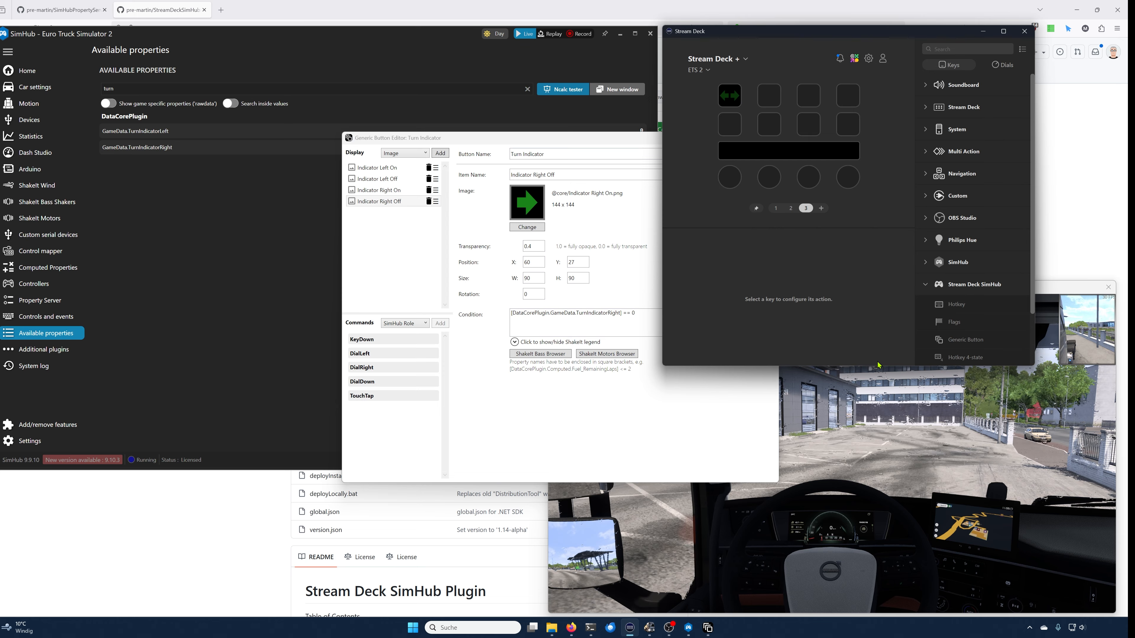
left_click(878, 367)
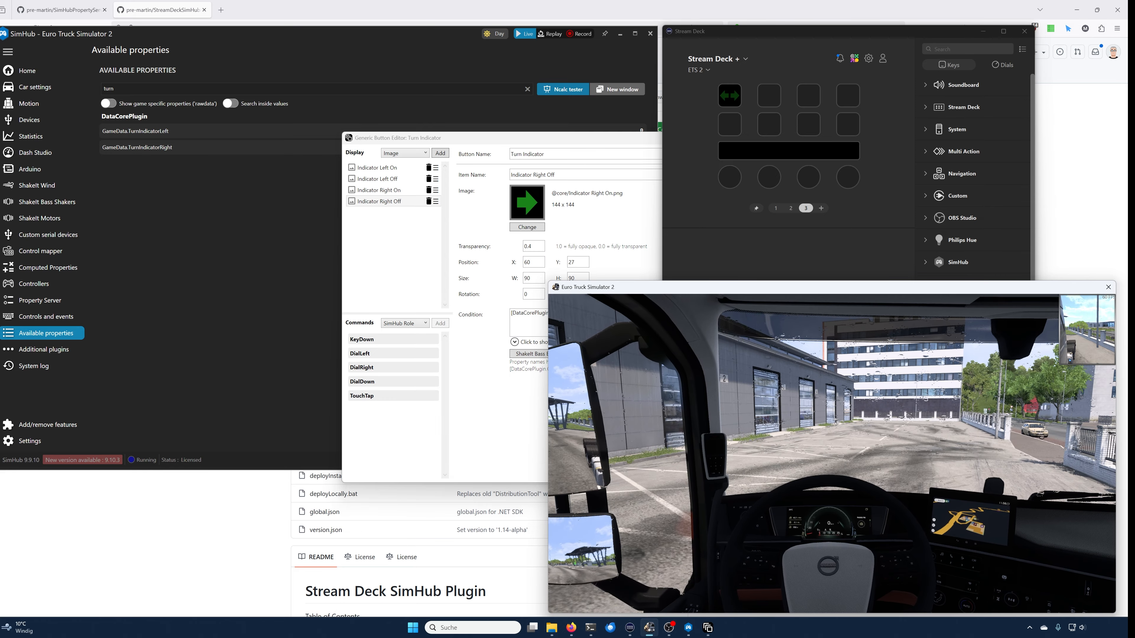
key("alt+Tab")
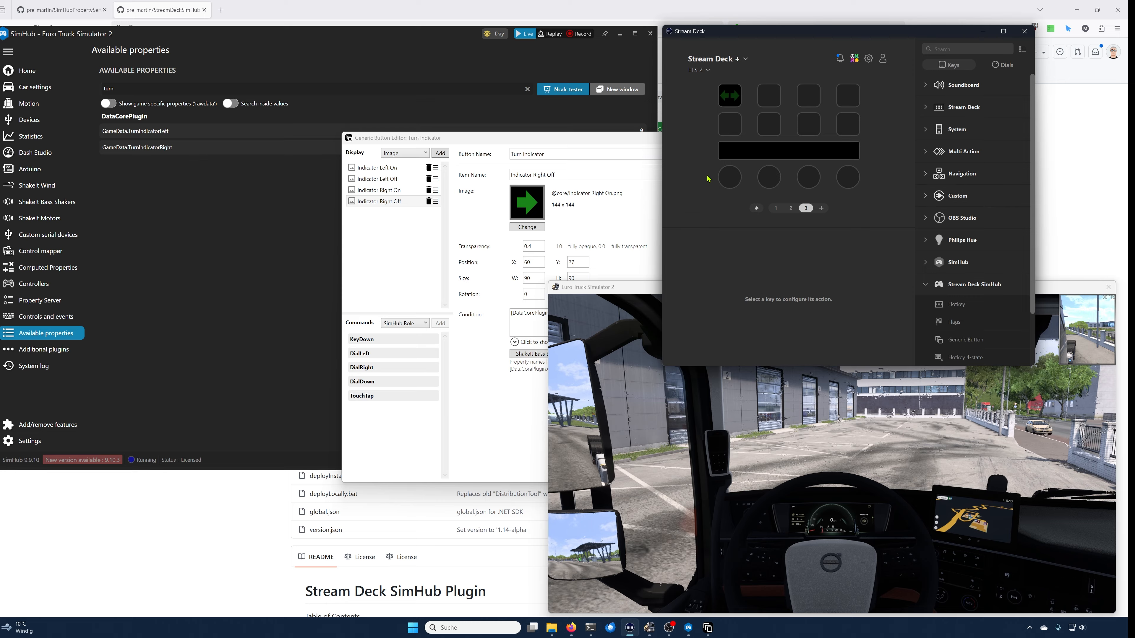
Step: Place a SimHub Generic Button action on the key below the turn indicator and open its editor
left_click(730, 125)
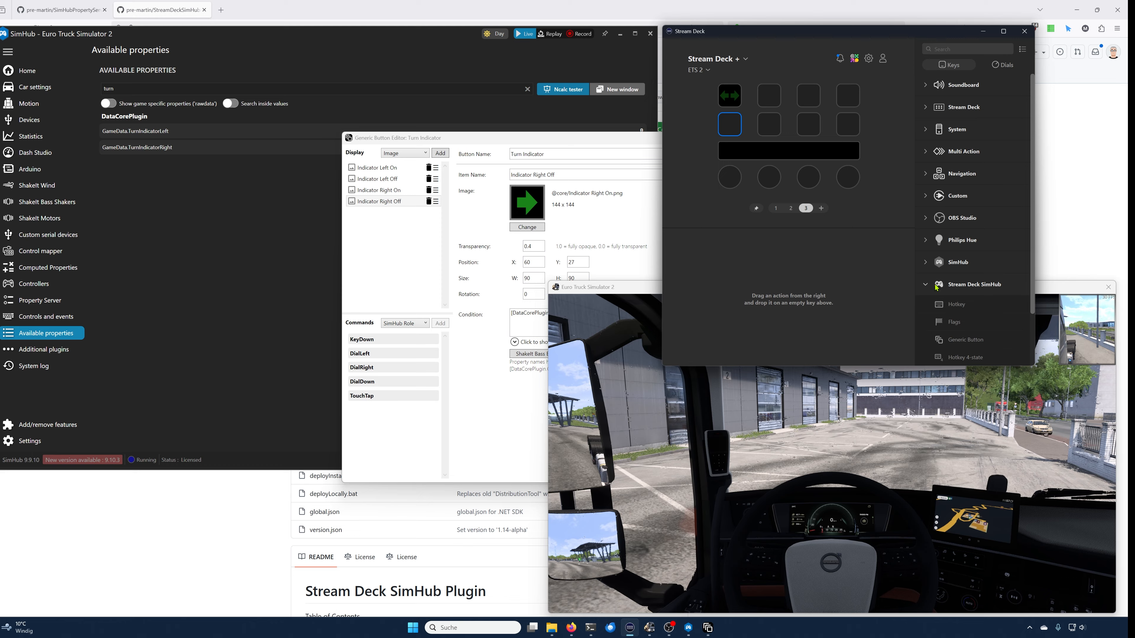
left_click_drag(966, 341, 732, 133)
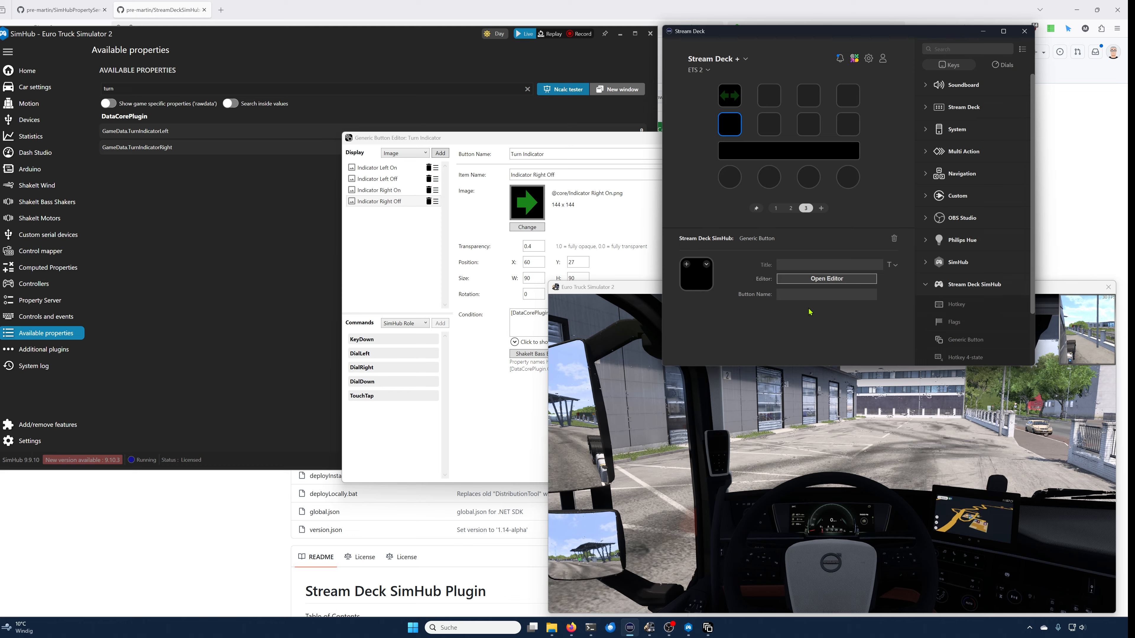
left_click(827, 279)
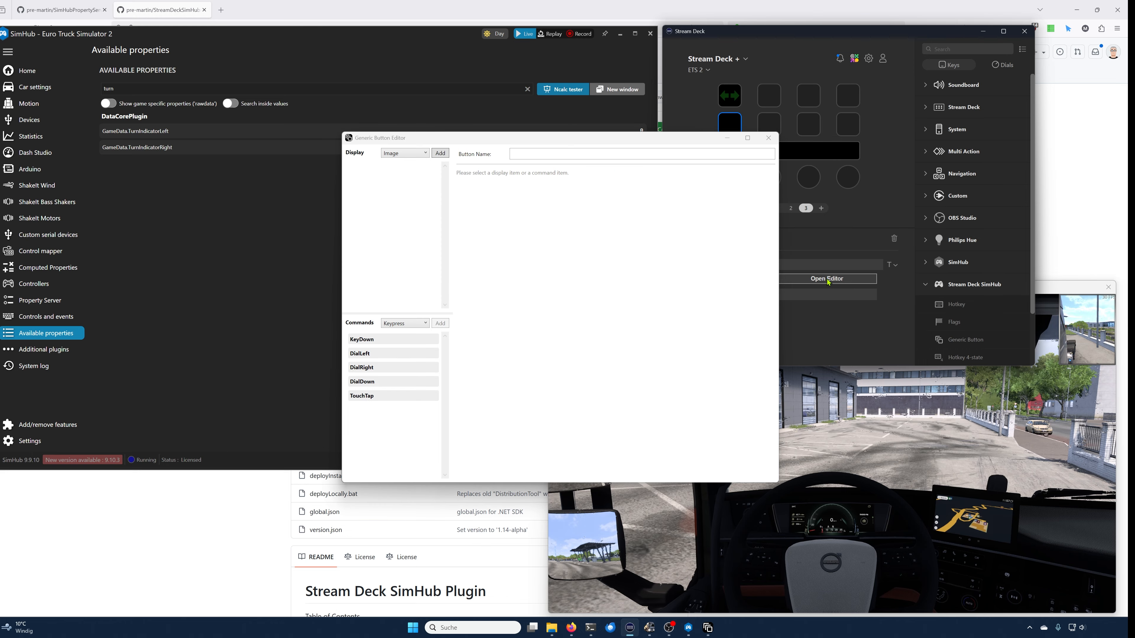
Step: Name the new button "Speed Limit"
left_click_drag(556, 142, 503, 211)
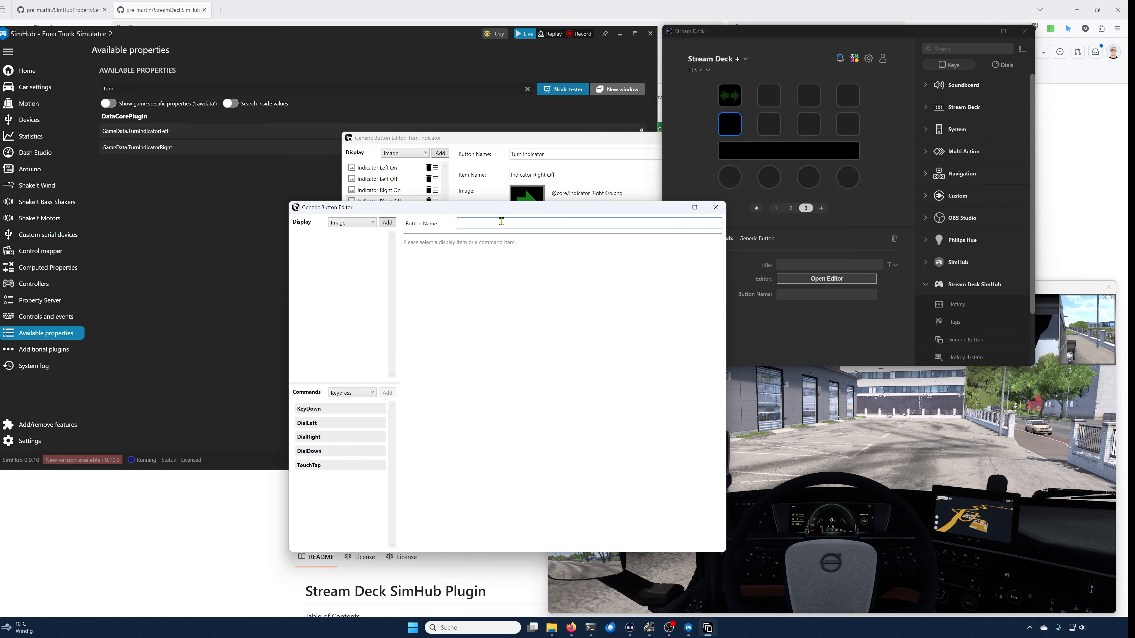
type("Speed limit")
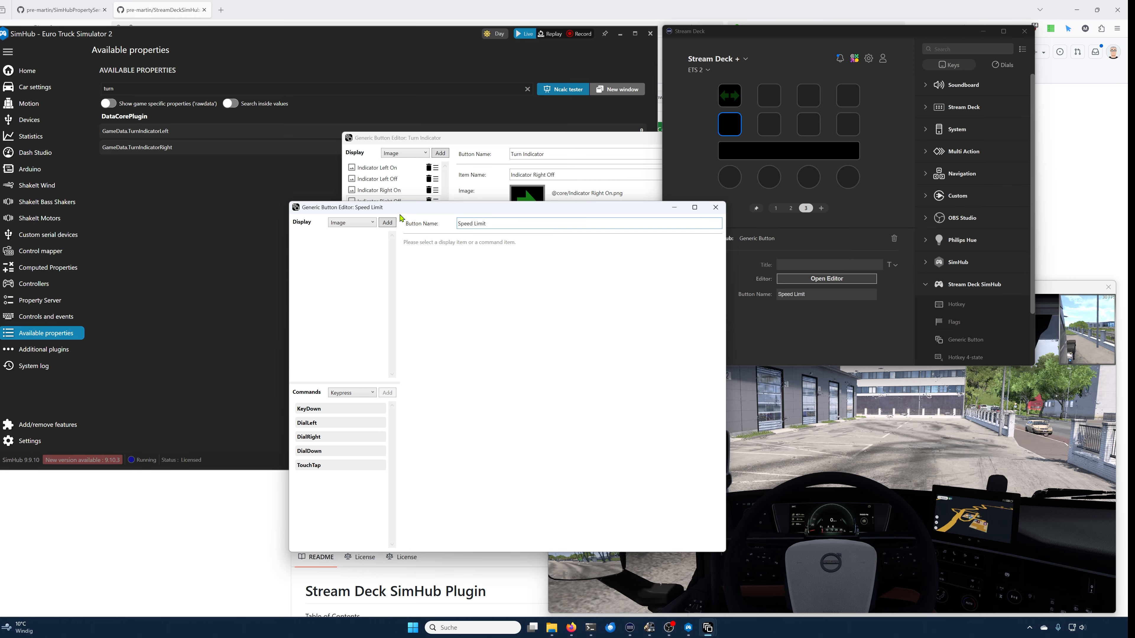
left_click(387, 223)
left_click(471, 296)
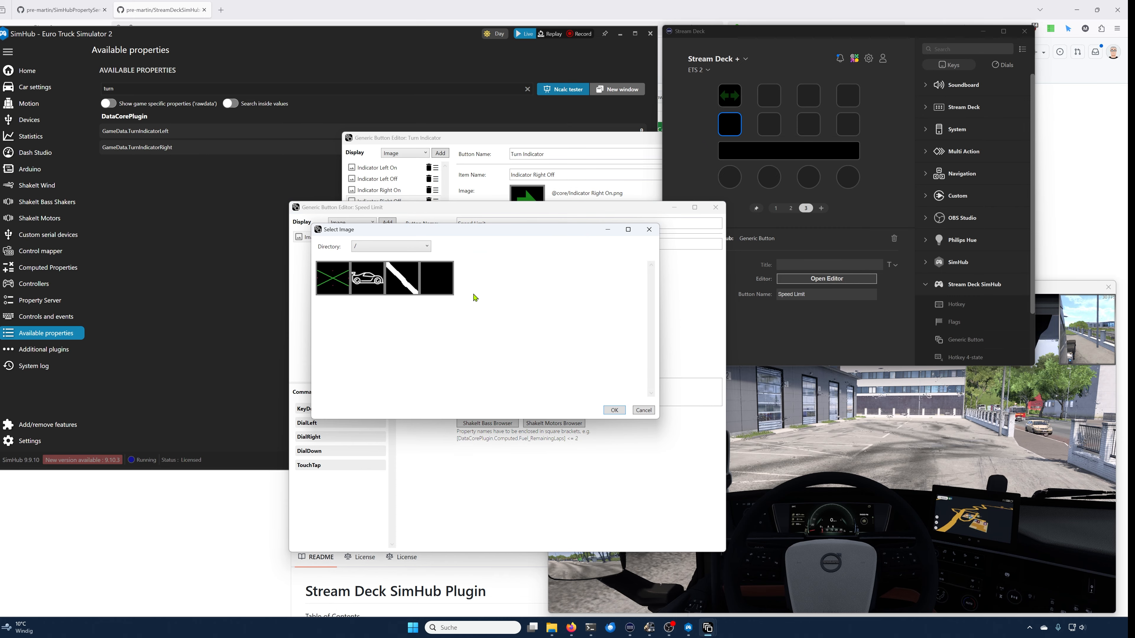
left_click(402, 247)
left_click(400, 267)
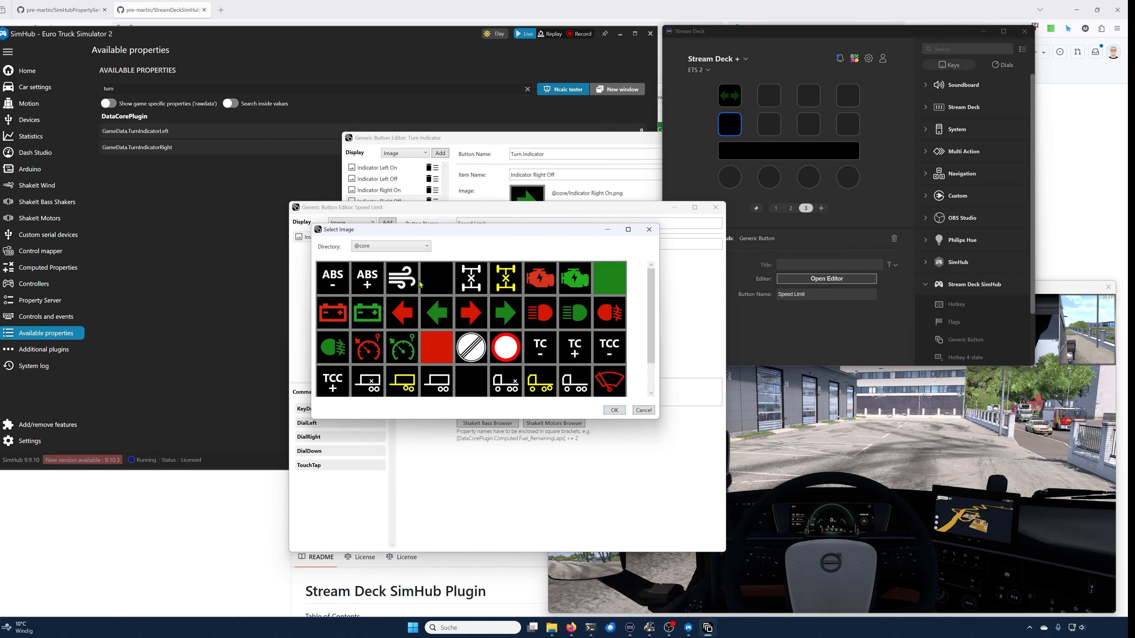
left_click(614, 410)
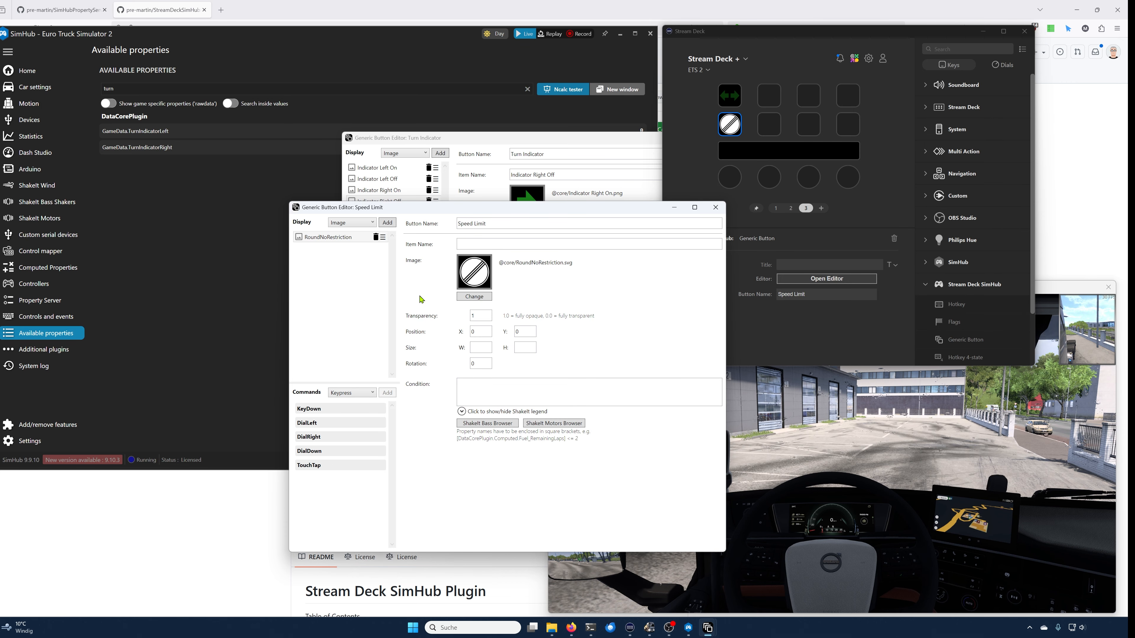
Step: Search the available properties for speed limit with game raw data shown, and copy the name of NavigationValues.SpeedLimit.Kph
left_click(173, 88)
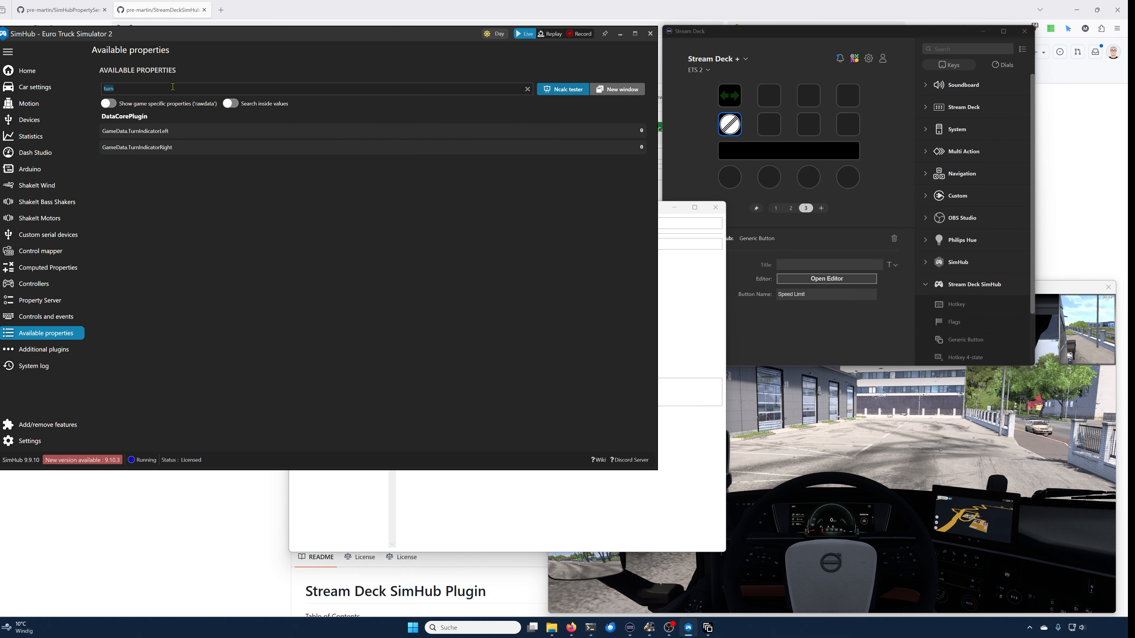
type("speedl")
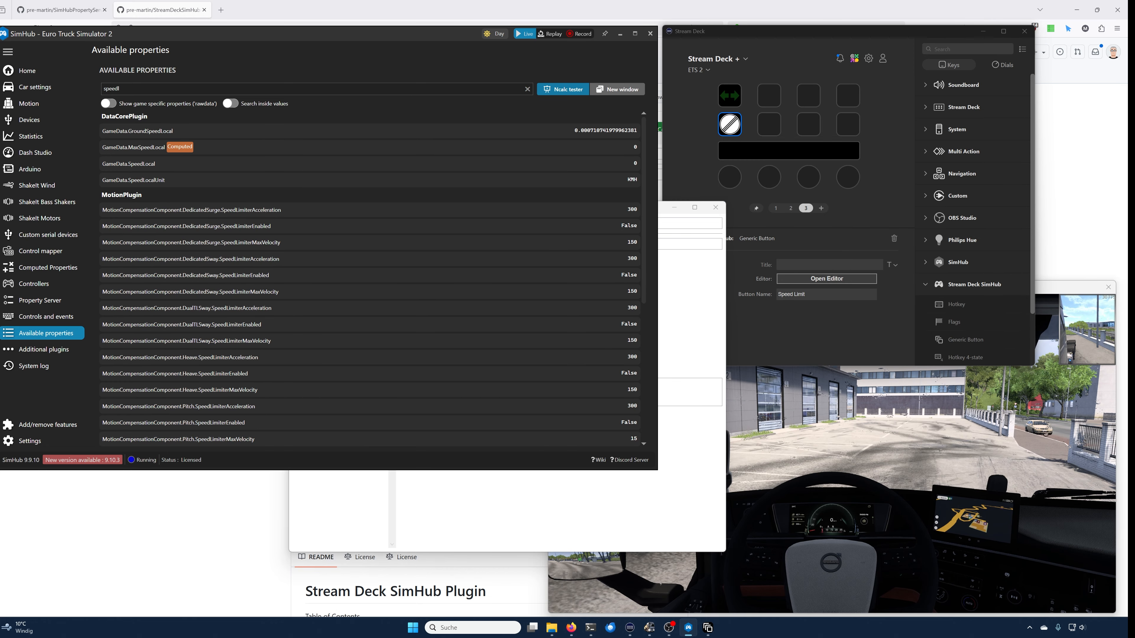
key("BackSpace")
left_click(111, 104)
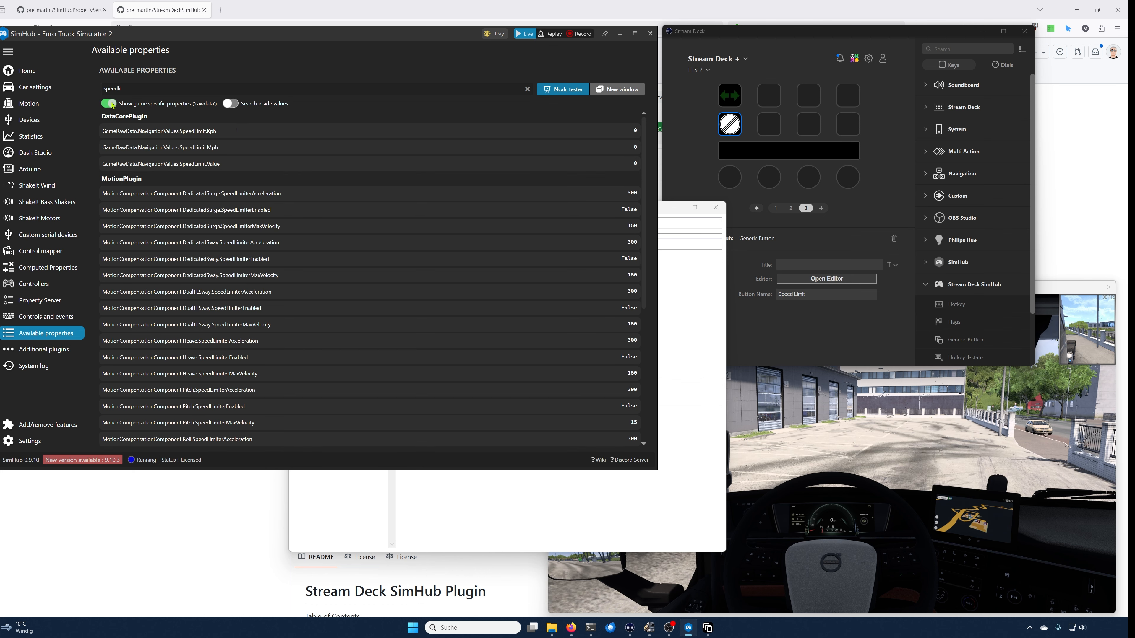
left_click(190, 135)
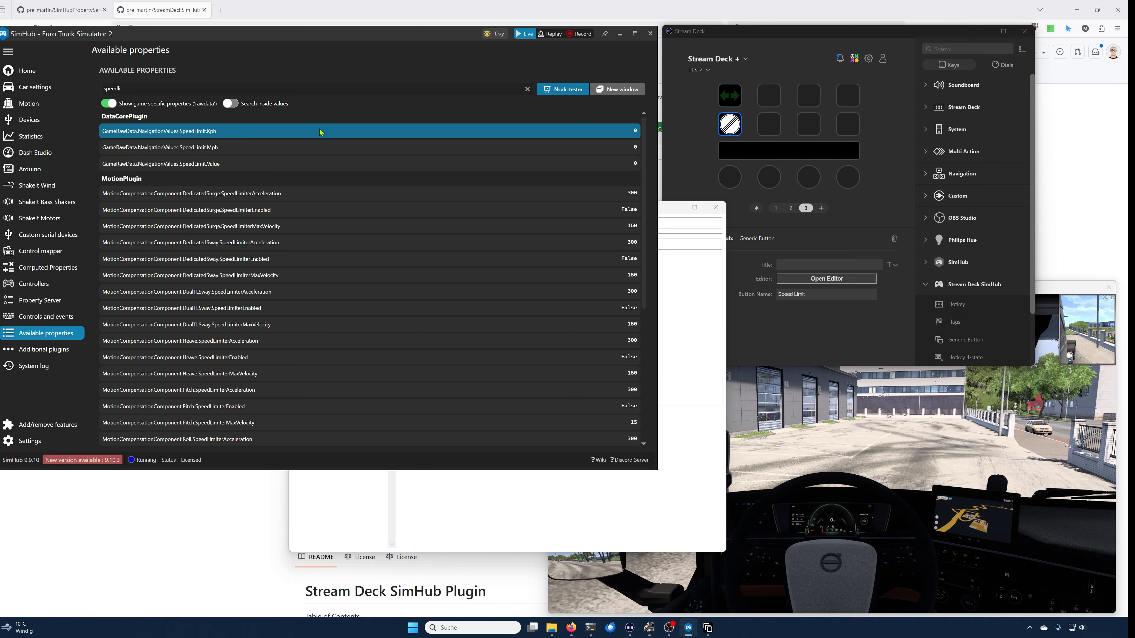
right_click(219, 136)
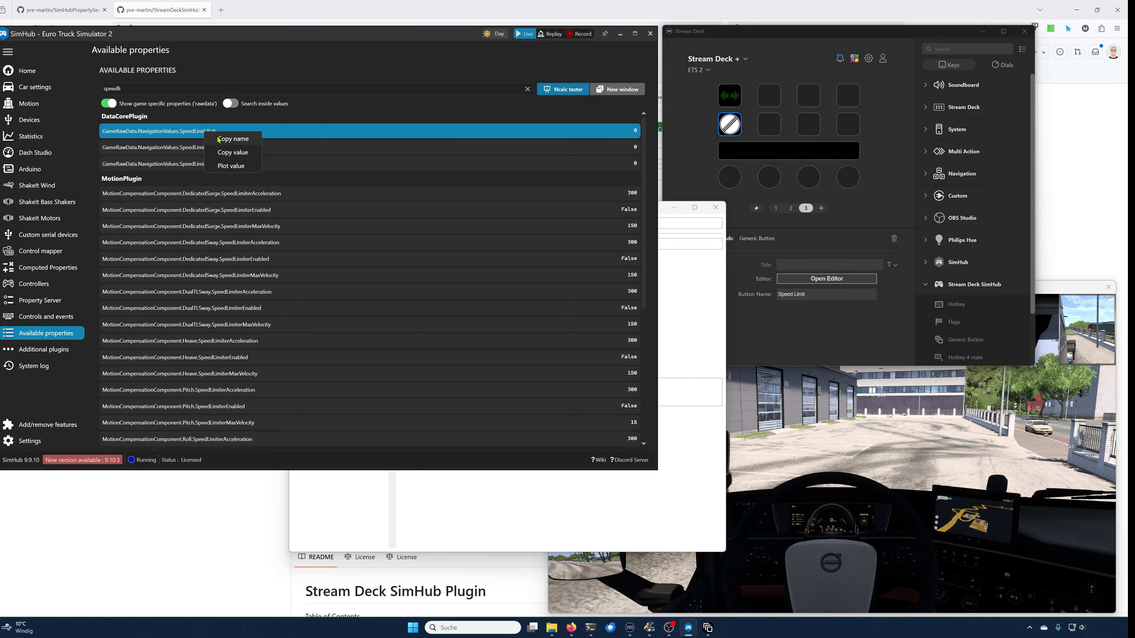
left_click(233, 139)
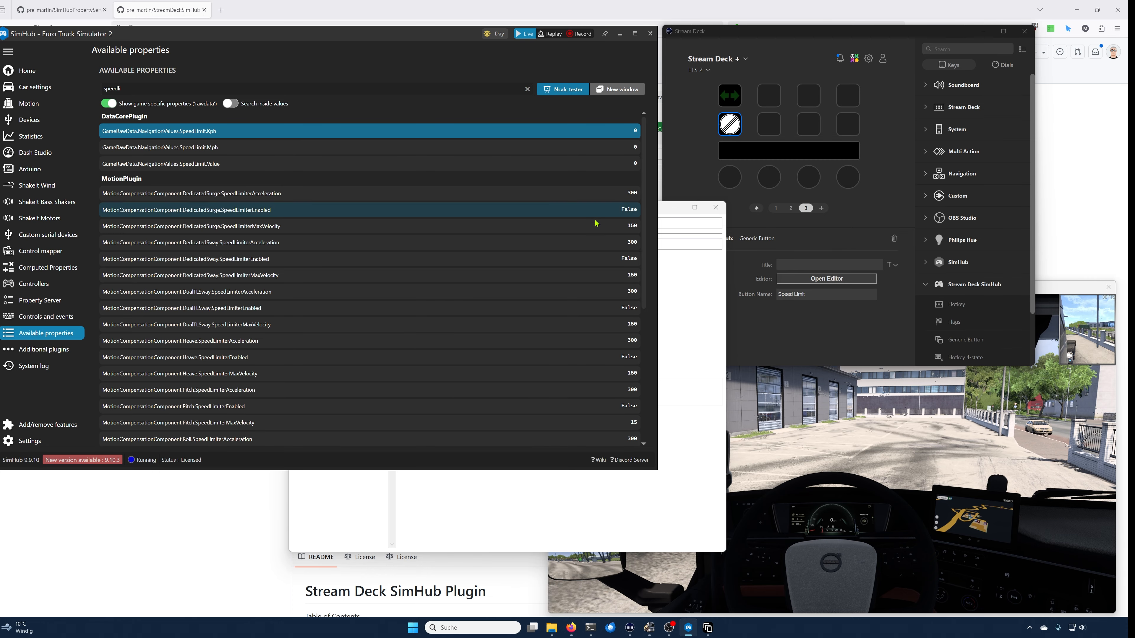
Step: Set the RoundNoRestriction image's condition to [DataCorePlugin.GameRawData.NavigationValues.SpeedLimit.Kph] == 0
left_click(691, 282)
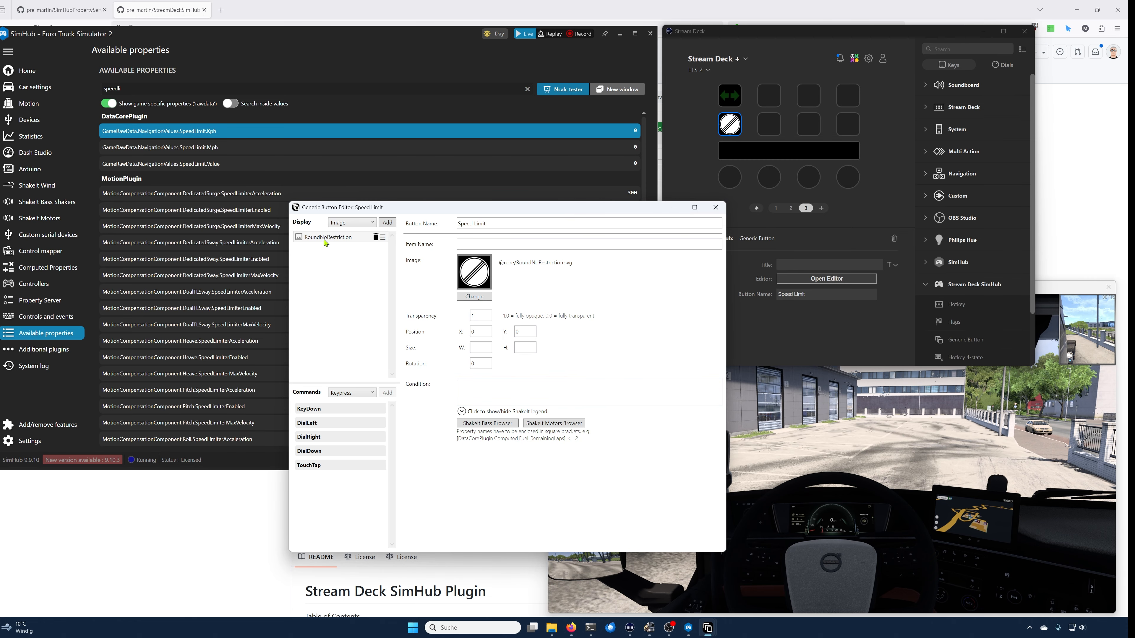
left_click(503, 397)
type("[")
key("ctrl+v")
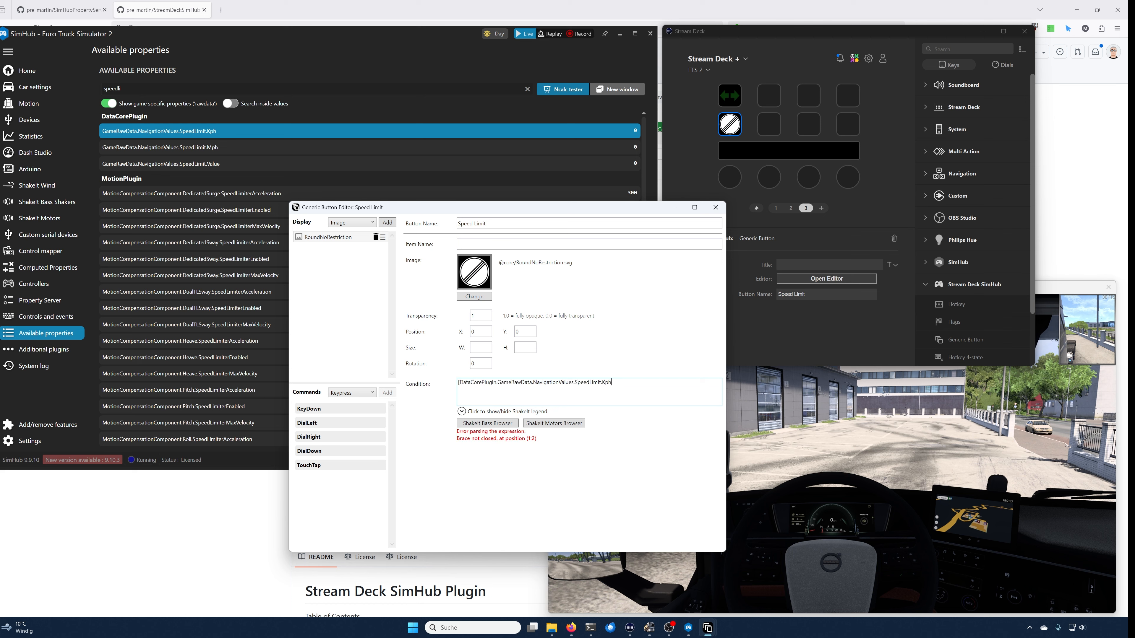
type("] == 0")
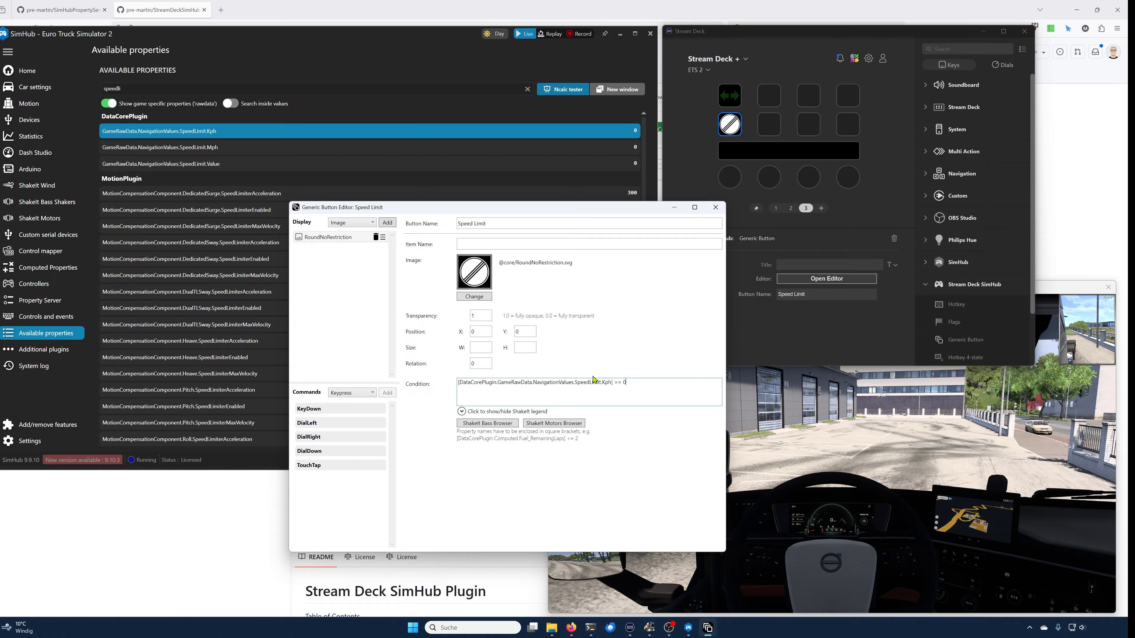
left_click(800, 378)
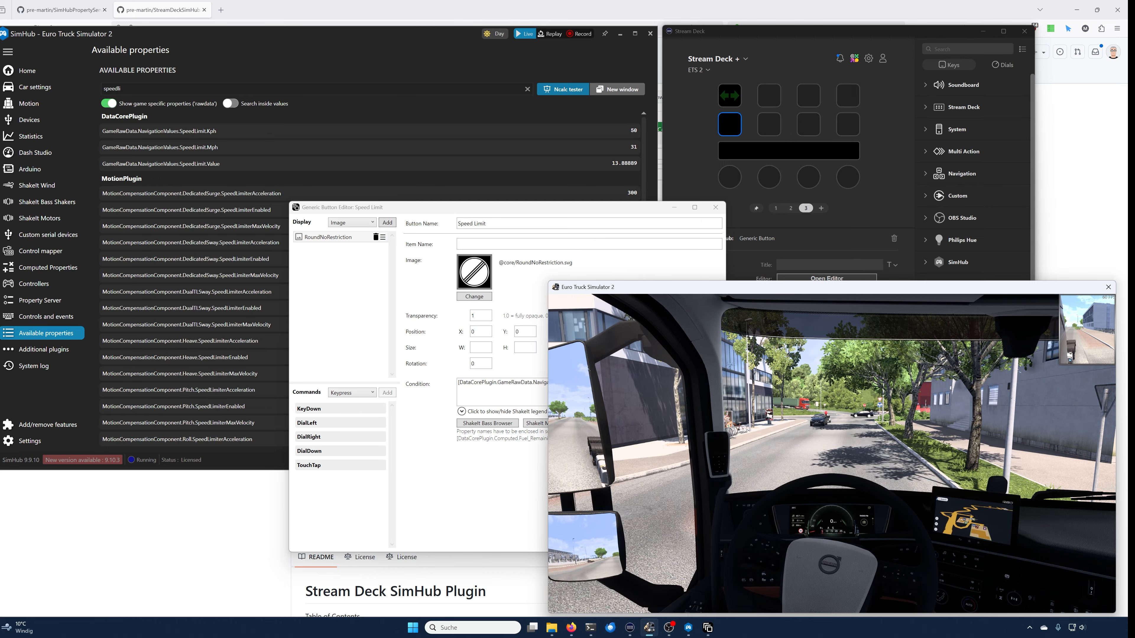
key("alt+Tab")
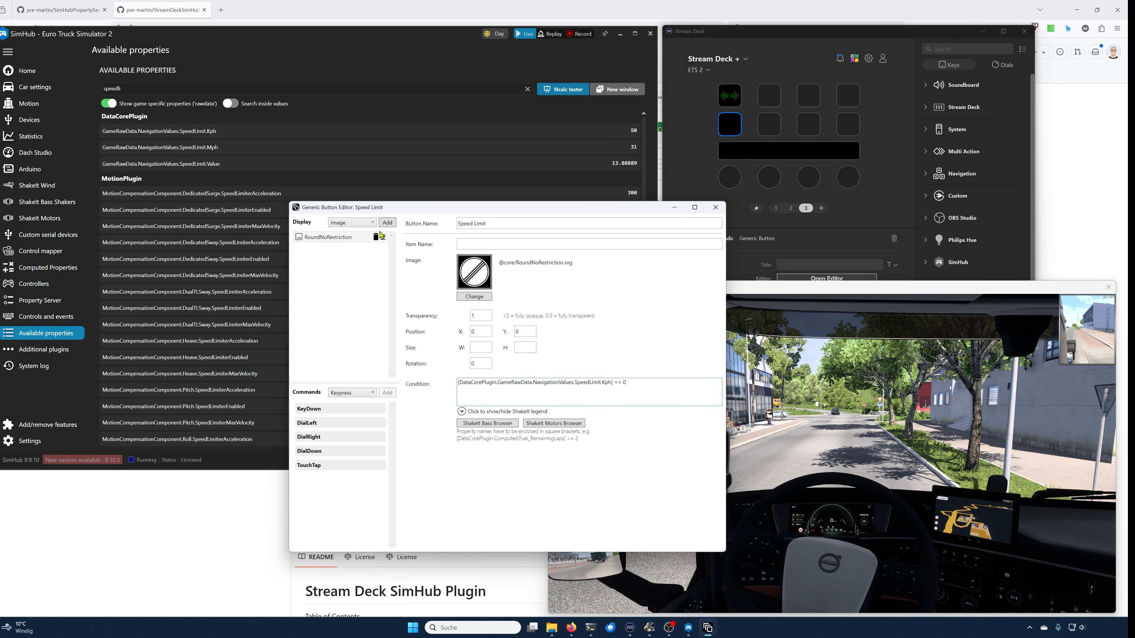
left_click(387, 224)
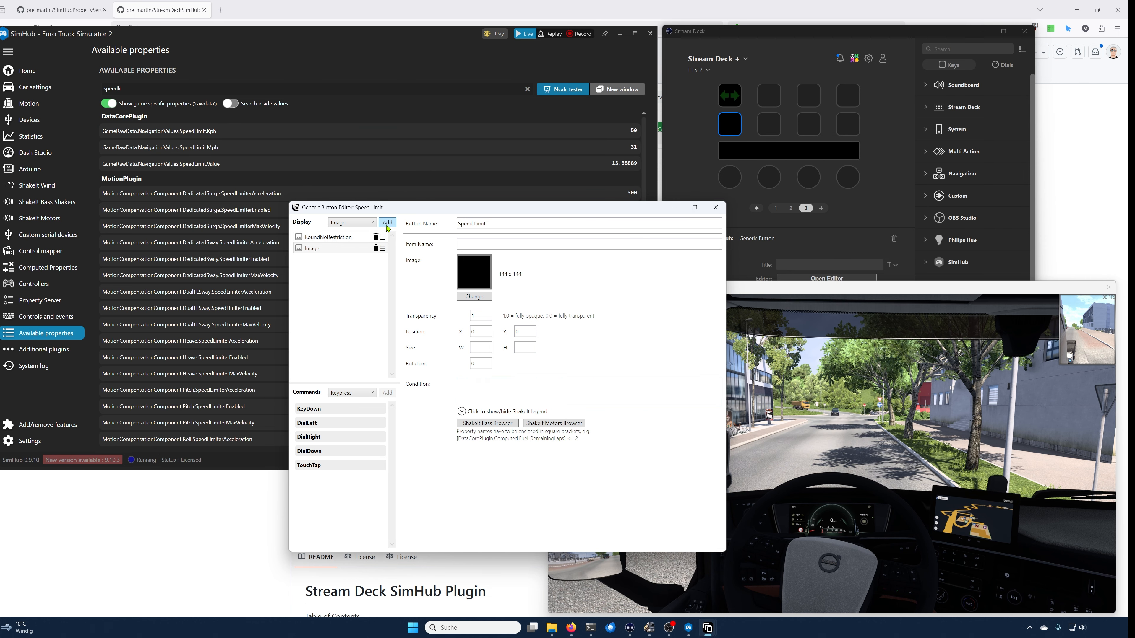
left_click(475, 297)
left_click(388, 246)
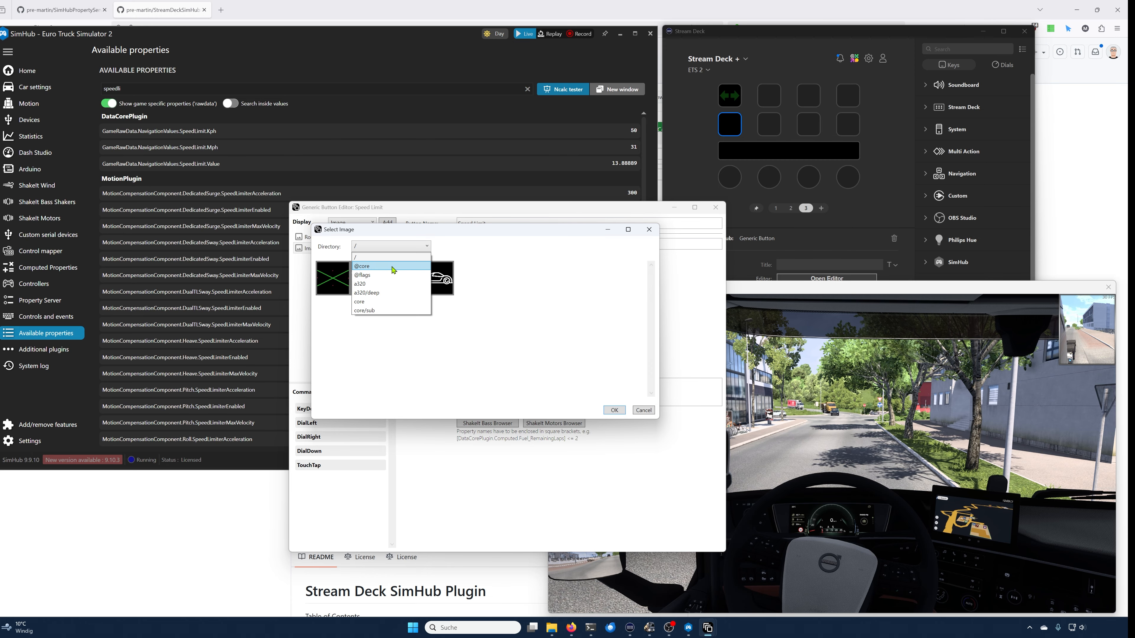
left_click(393, 267)
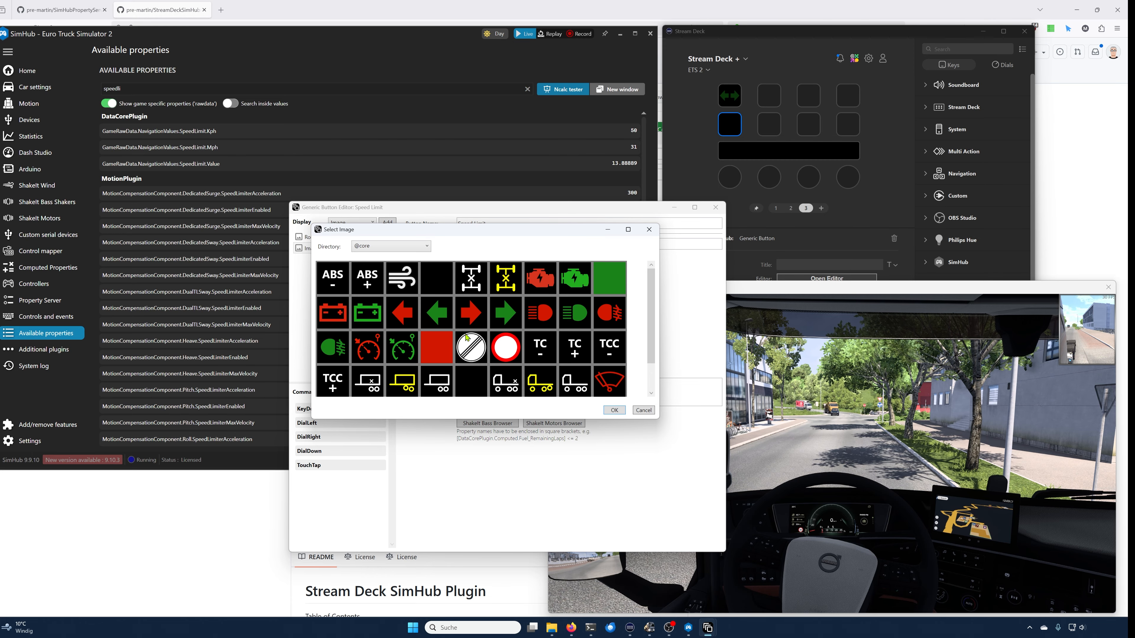
left_click(613, 410)
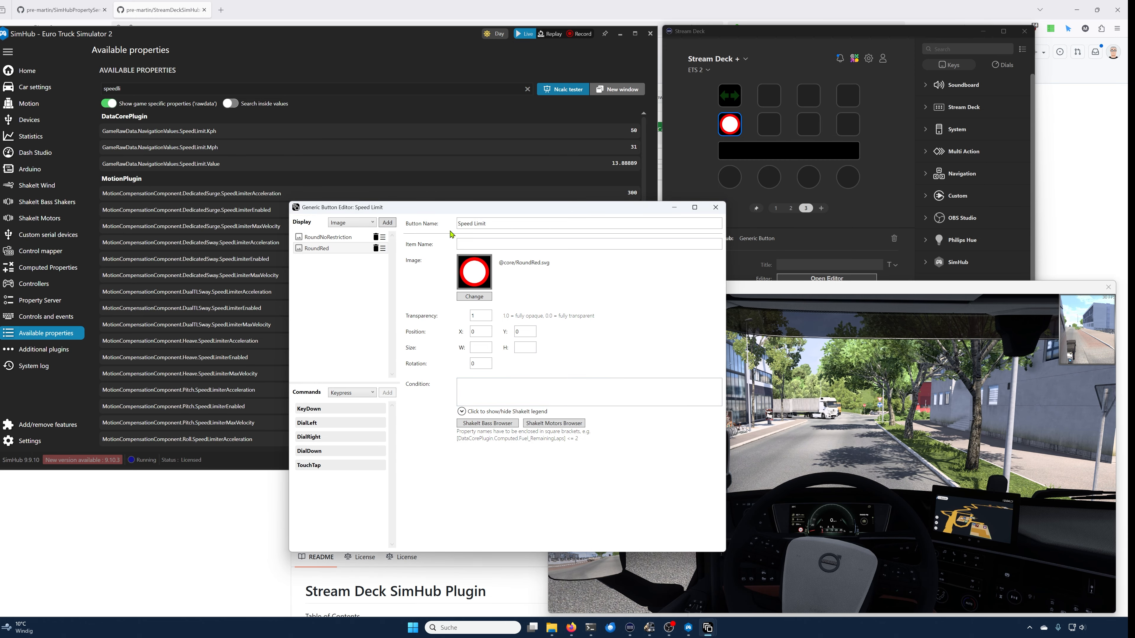
Step: Copy the speed limit property name again and set the RoundRed image's condition to [DataCorePlugin.GameRawData.NavigationValues.SpeedLimit.Kph] > 0
right_click(190, 131)
left_click(215, 137)
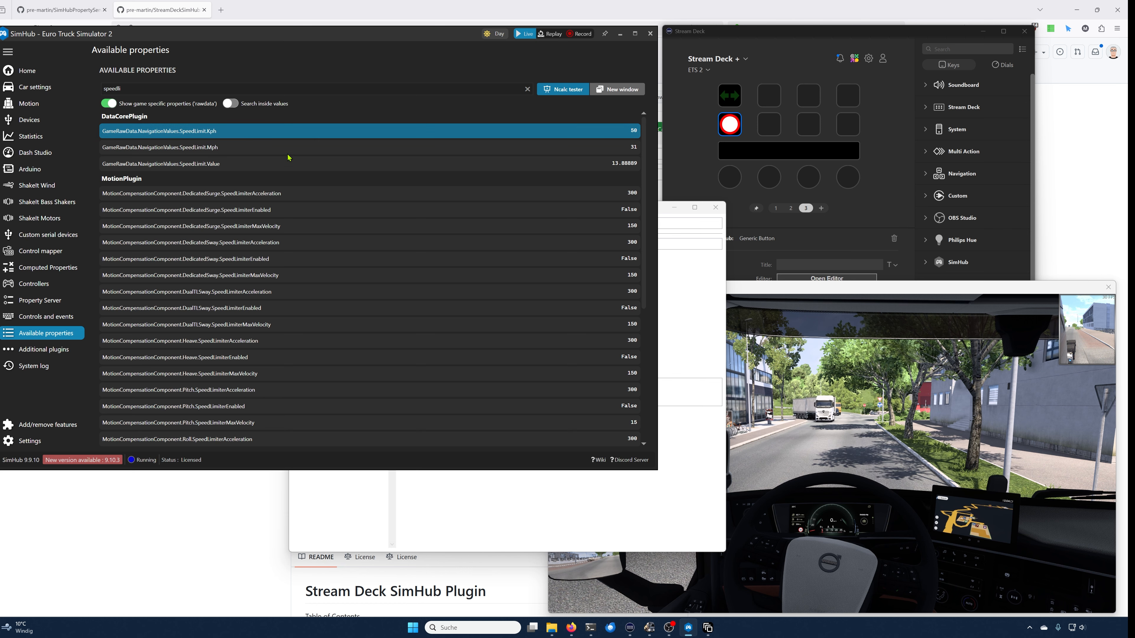
left_click(668, 290)
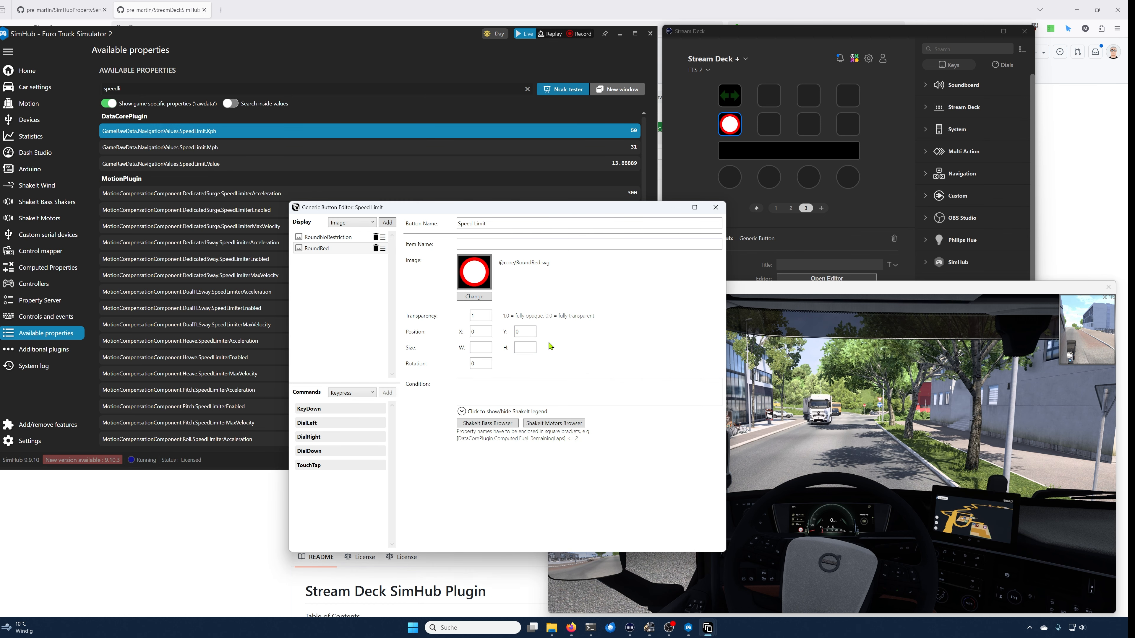
left_click(529, 387)
type("[")
key("ctrl+v")
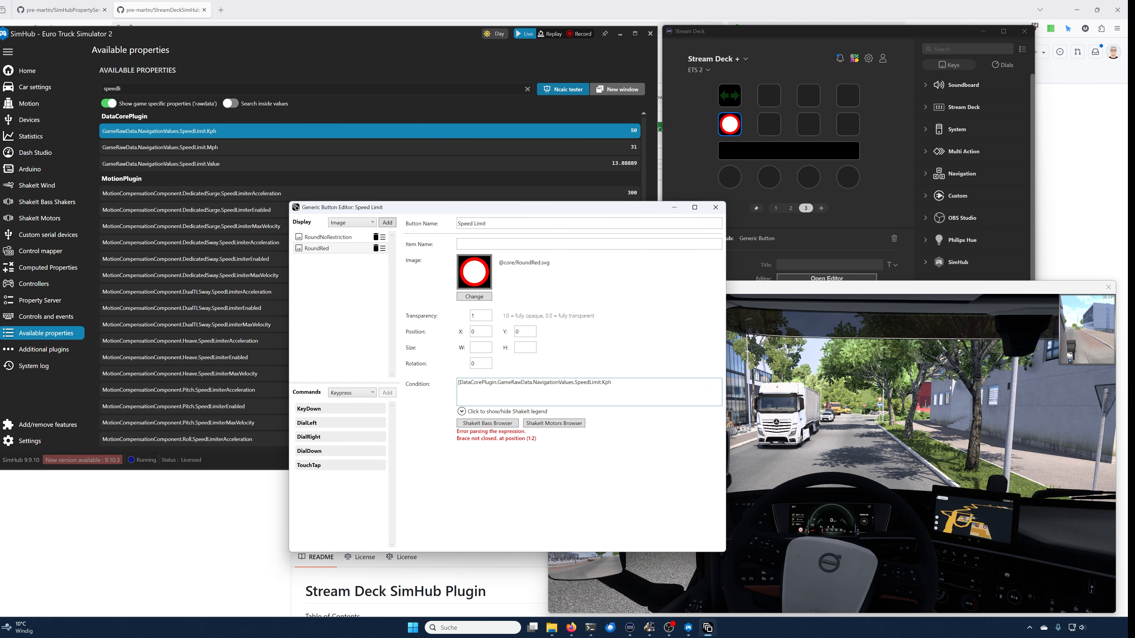
type("] > 0")
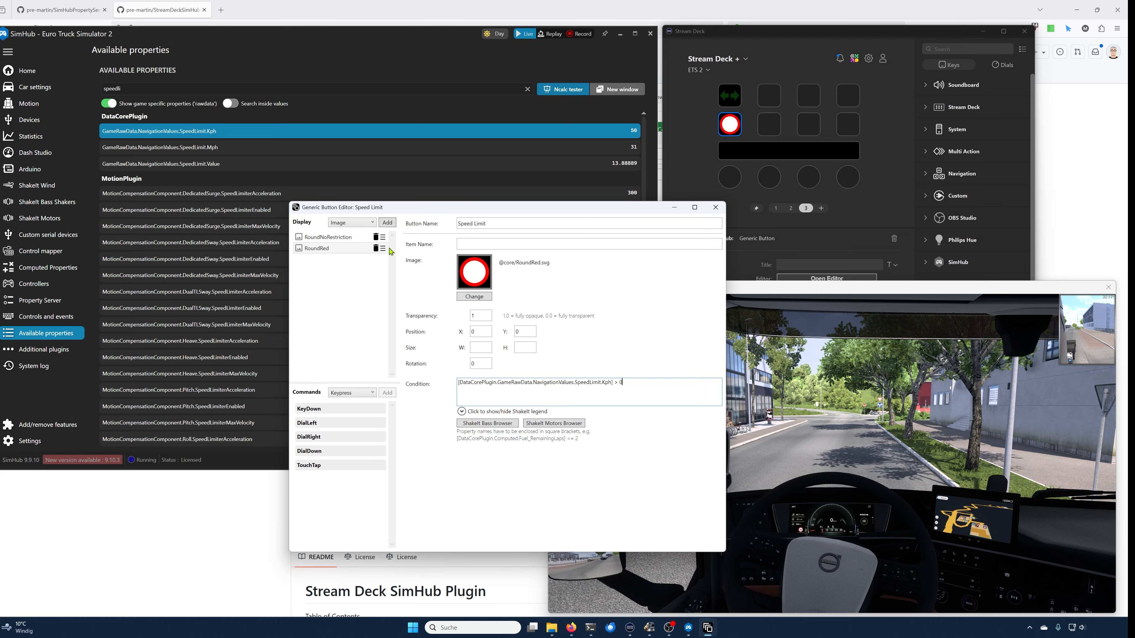
Step: Add a Value item with the expression [DataCorePlugin.GameRawData.NavigationValues.SpeedLimit.Kph]
left_click(371, 223)
left_click(376, 241)
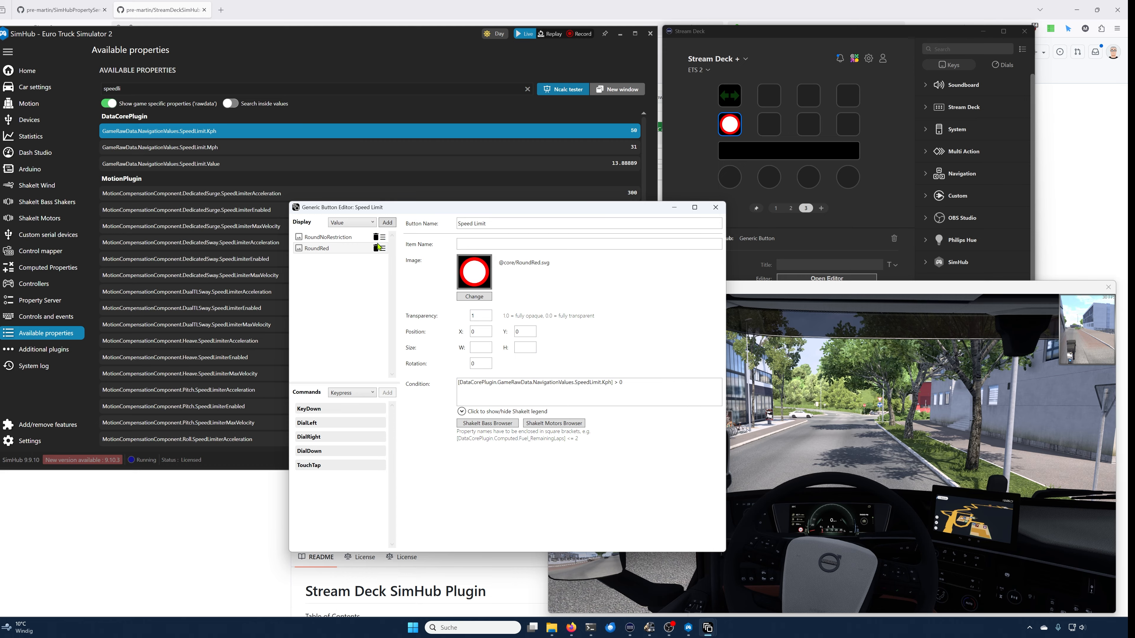
left_click(387, 223)
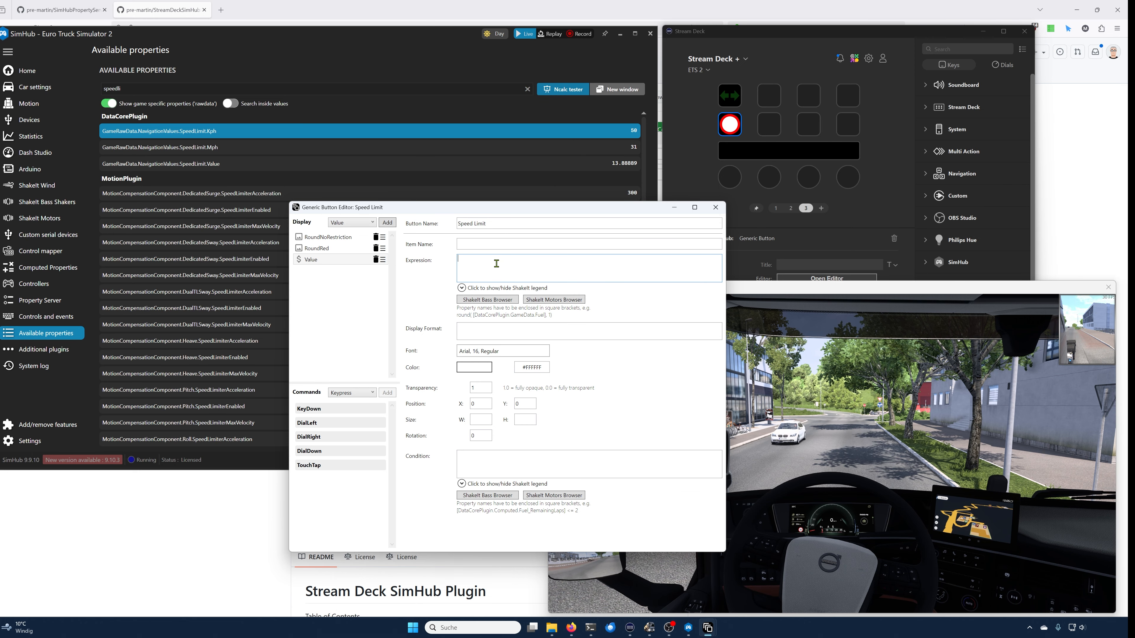
type("[")
key("ctrl+v")
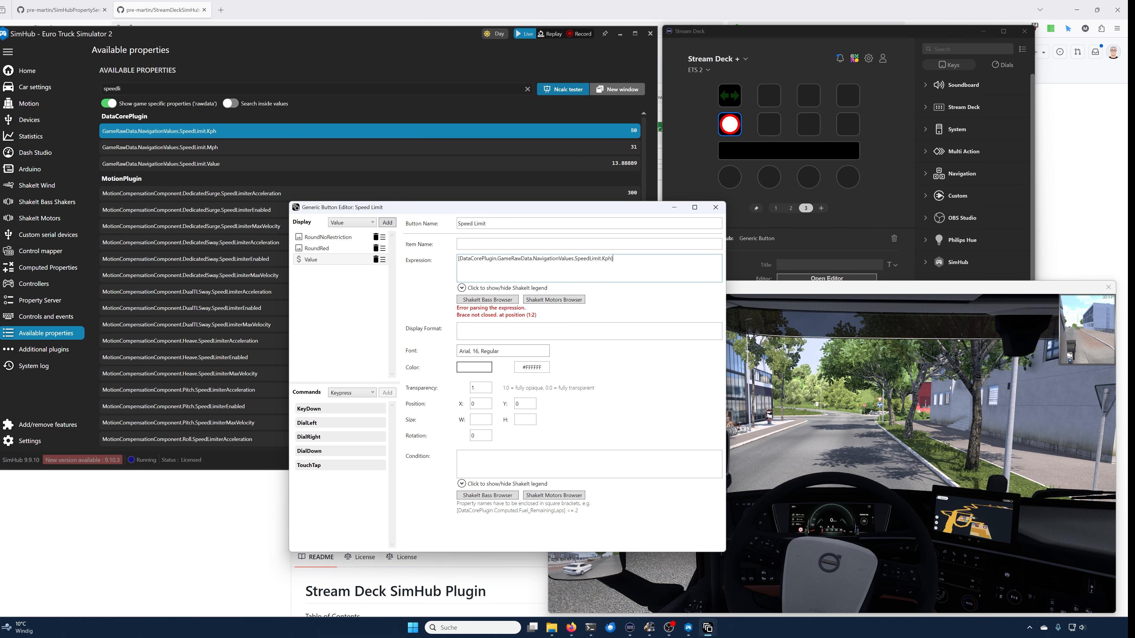
type("]")
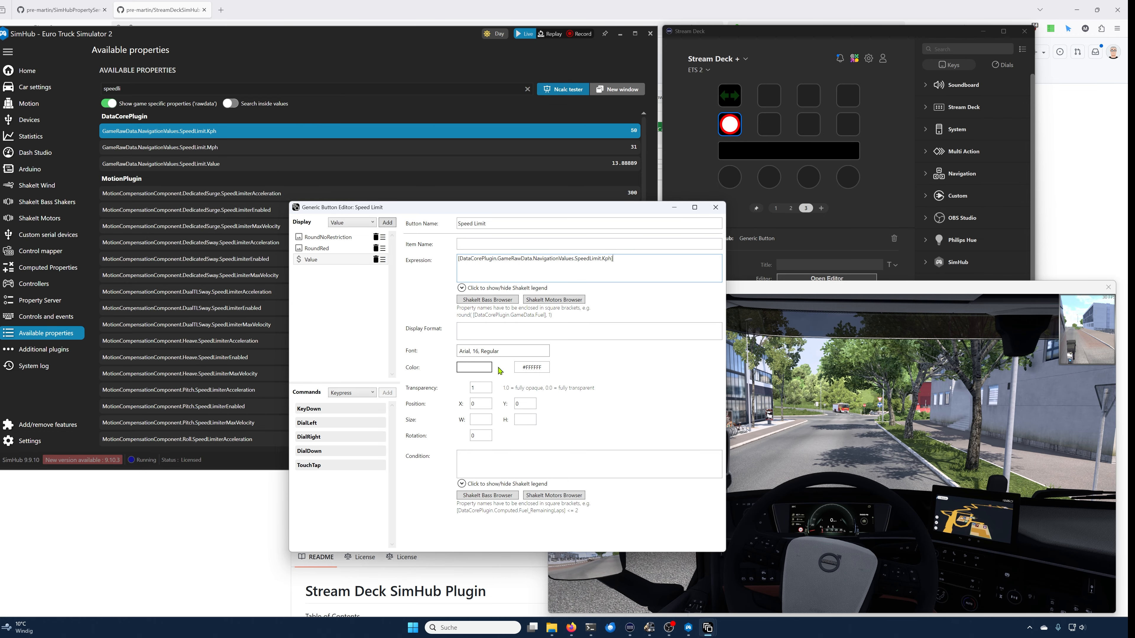
Step: Set the value item's text colour to black
left_click(482, 369)
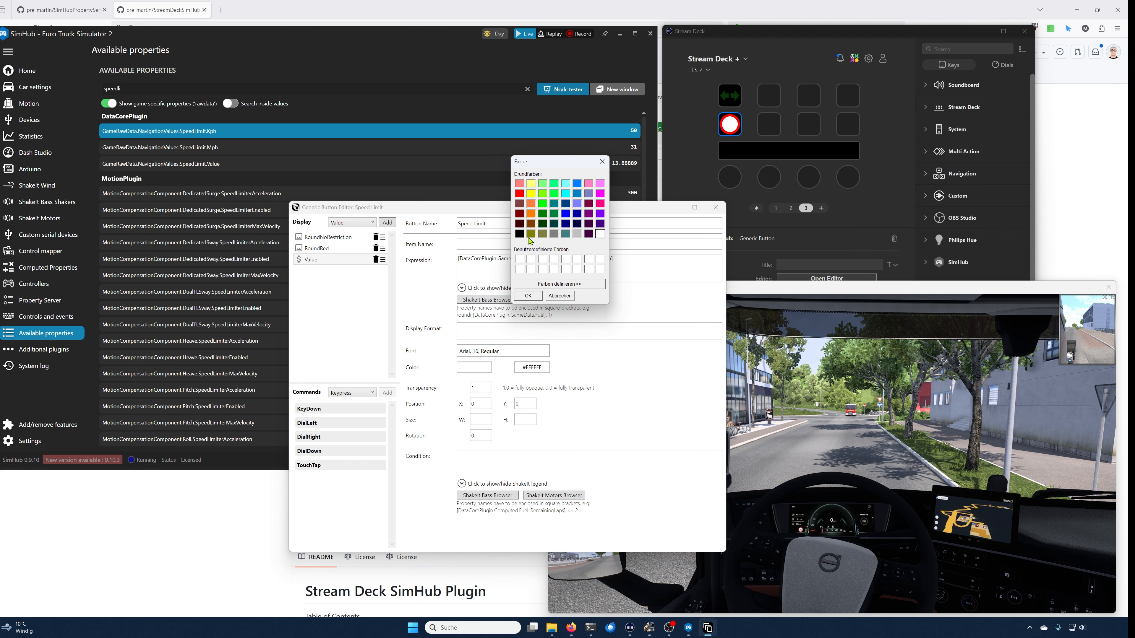
left_click(520, 235)
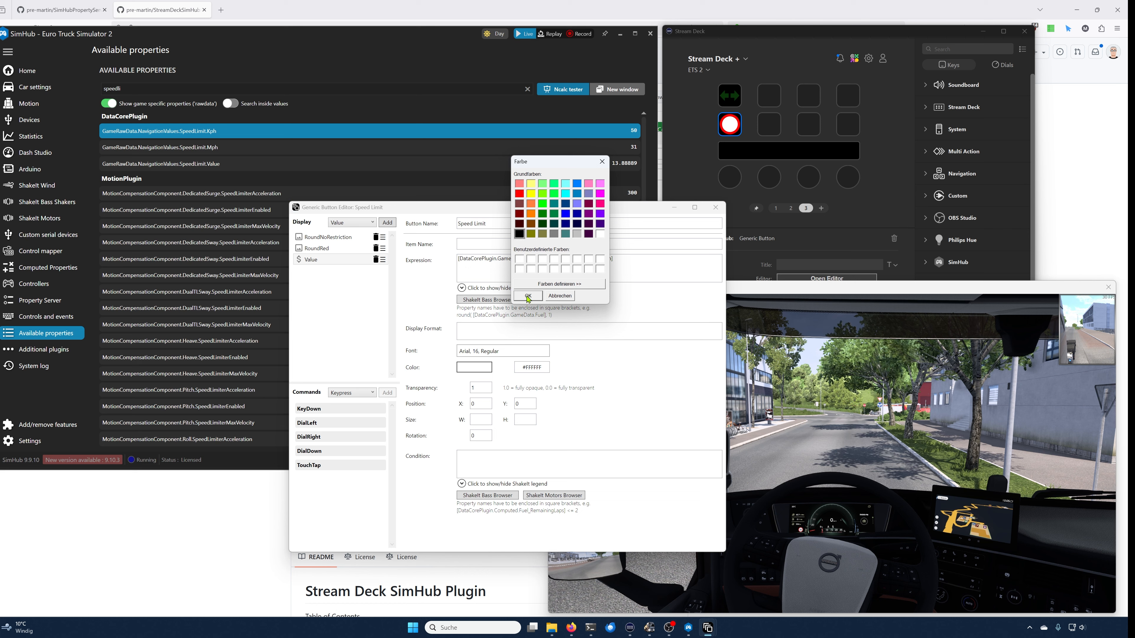
left_click(528, 296)
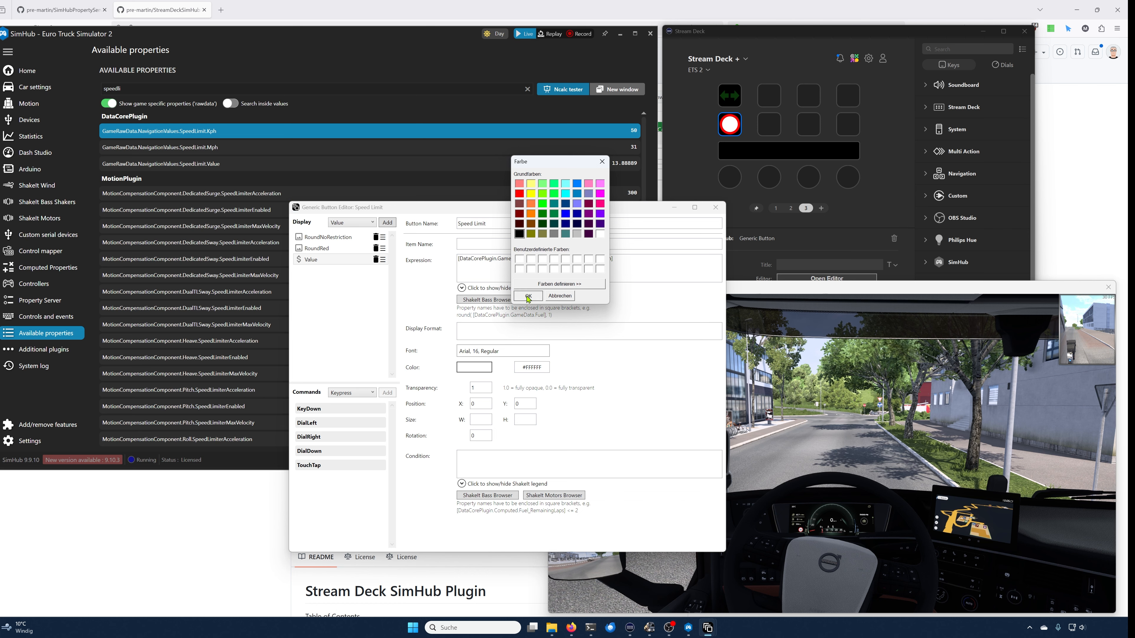
Step: Set the value item's font to Arial, bold, size 26
left_click(473, 351)
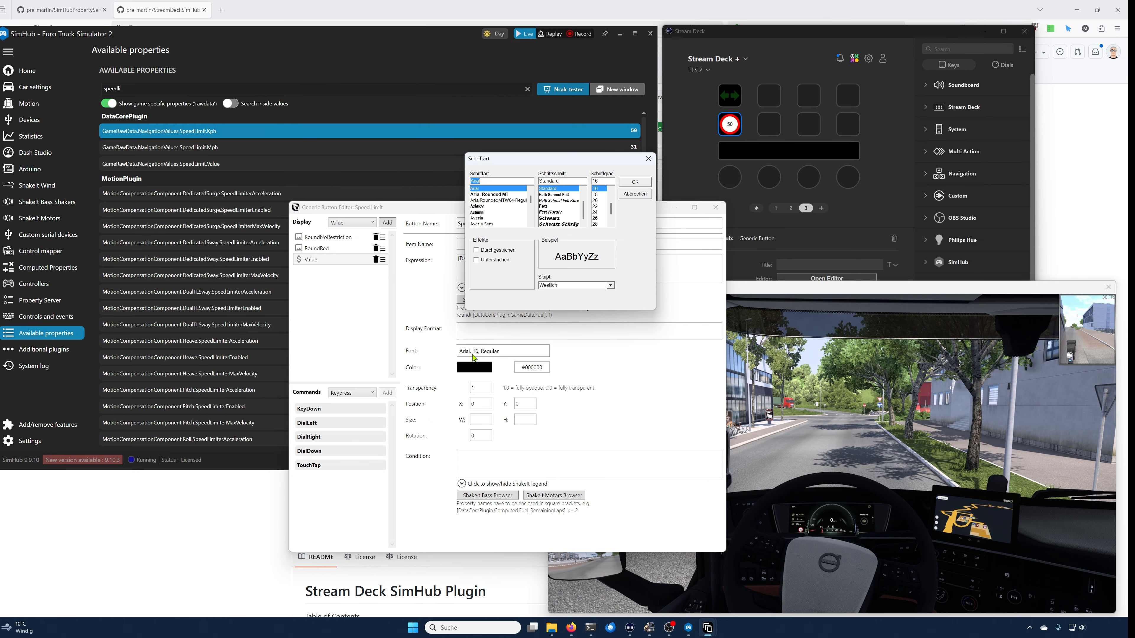
left_click(545, 207)
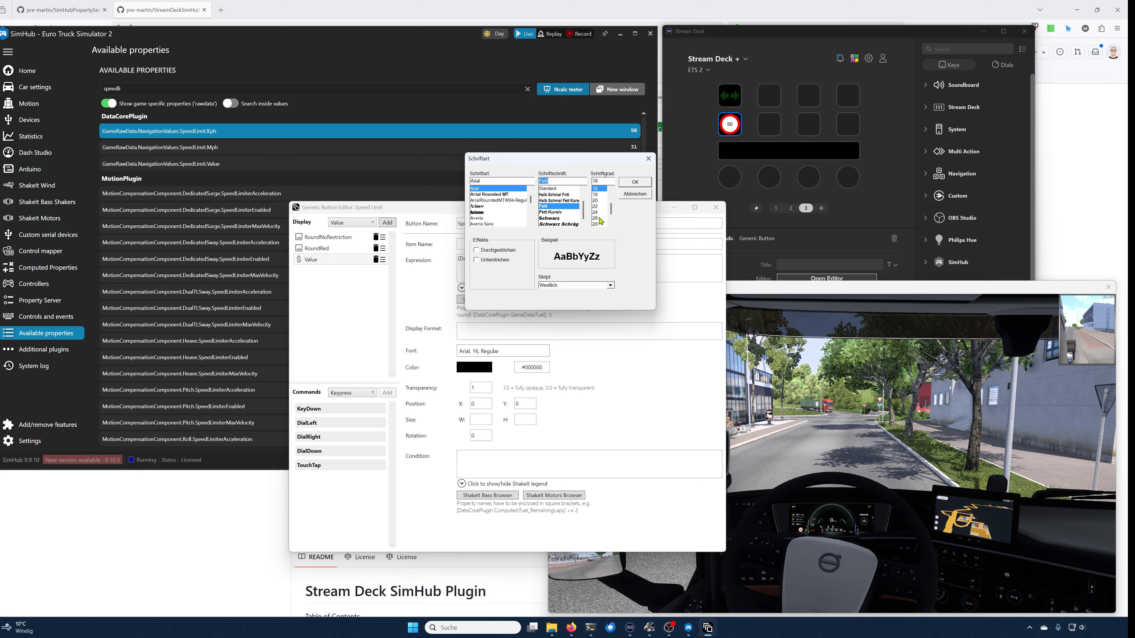
left_click(596, 218)
left_click(631, 185)
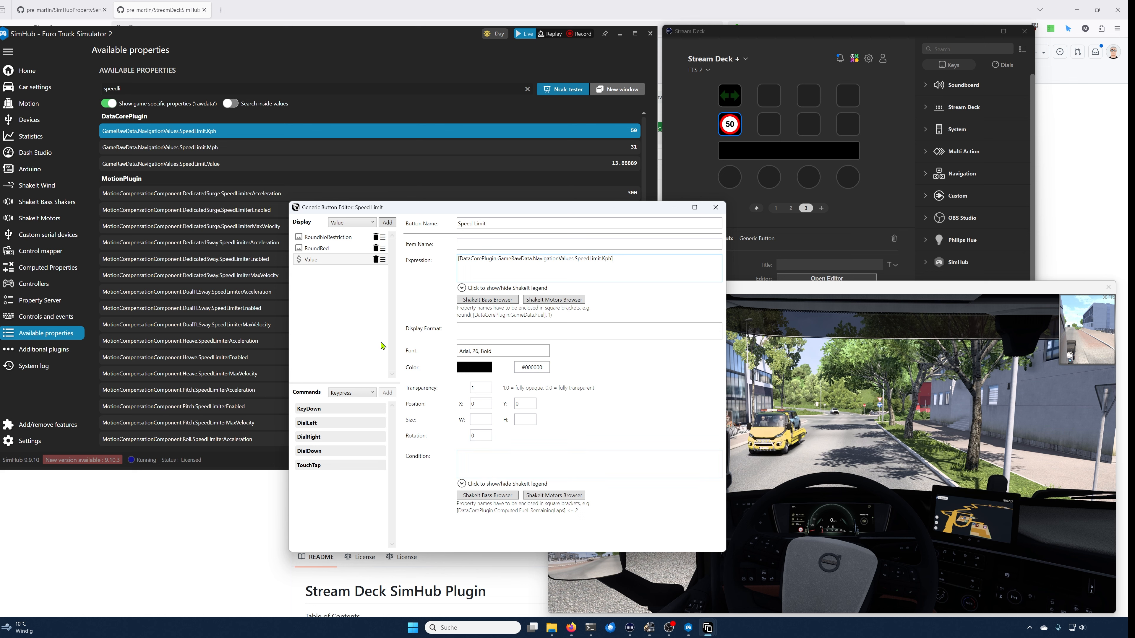
Step: Review each display item's settings and try moving the value item above the red circle and back
left_click(336, 239)
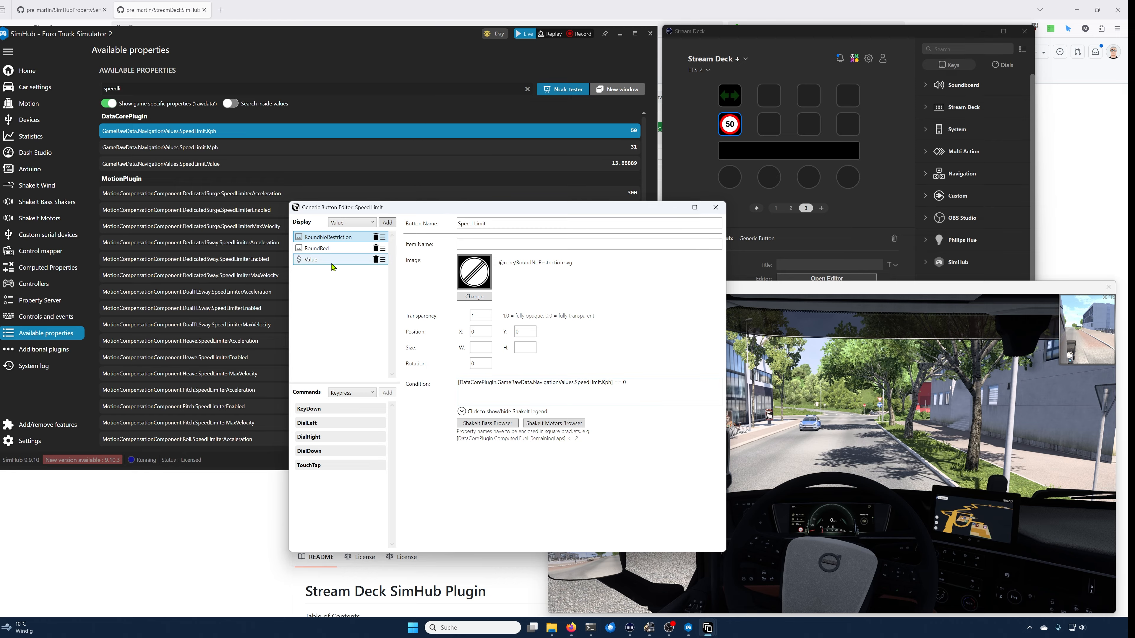
left_click(330, 249)
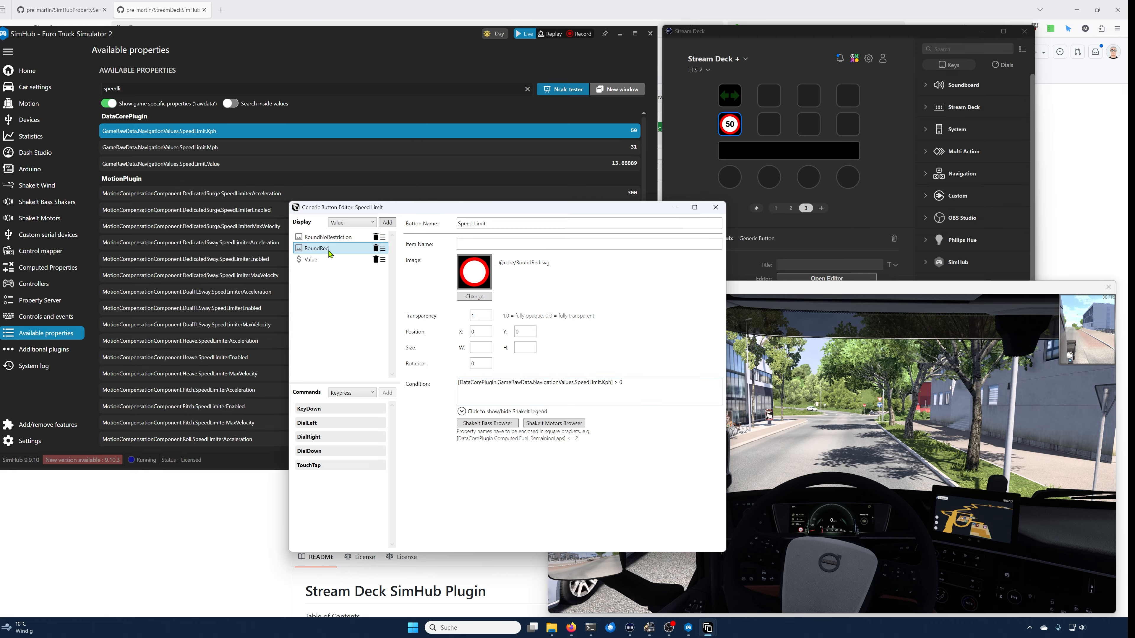
left_click(329, 261)
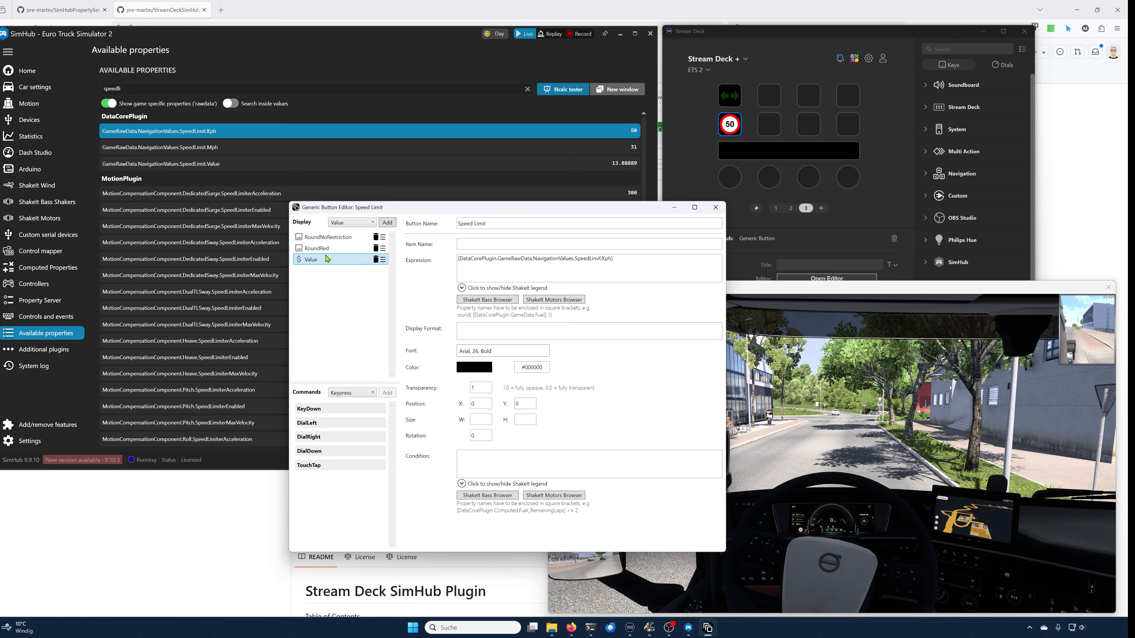
left_click_drag(384, 262, 383, 251)
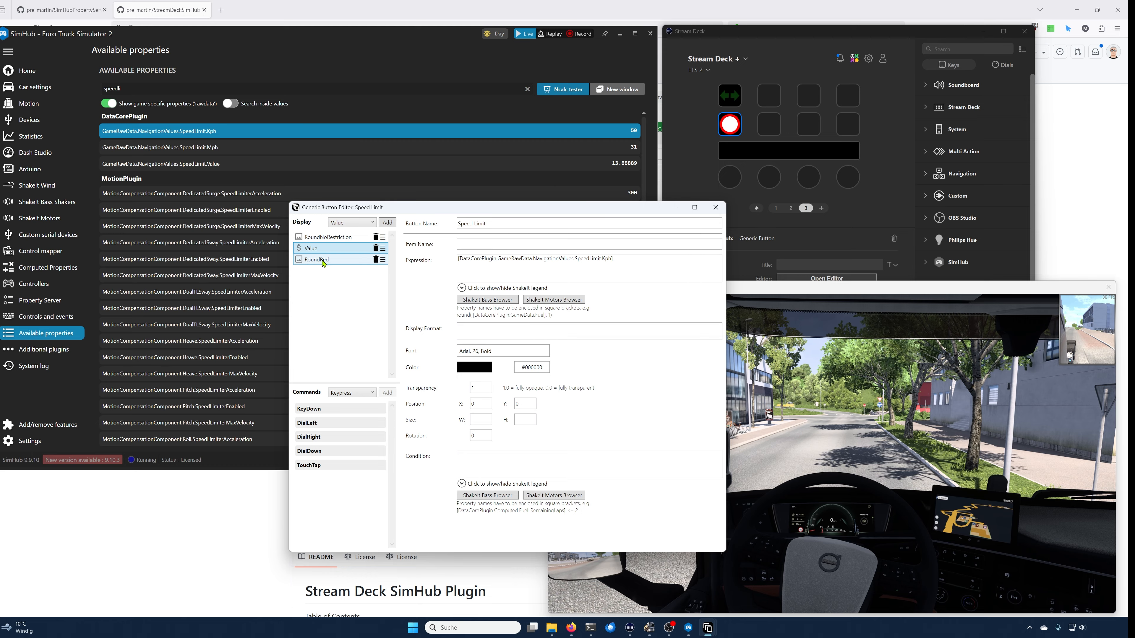
left_click_drag(383, 260, 380, 267)
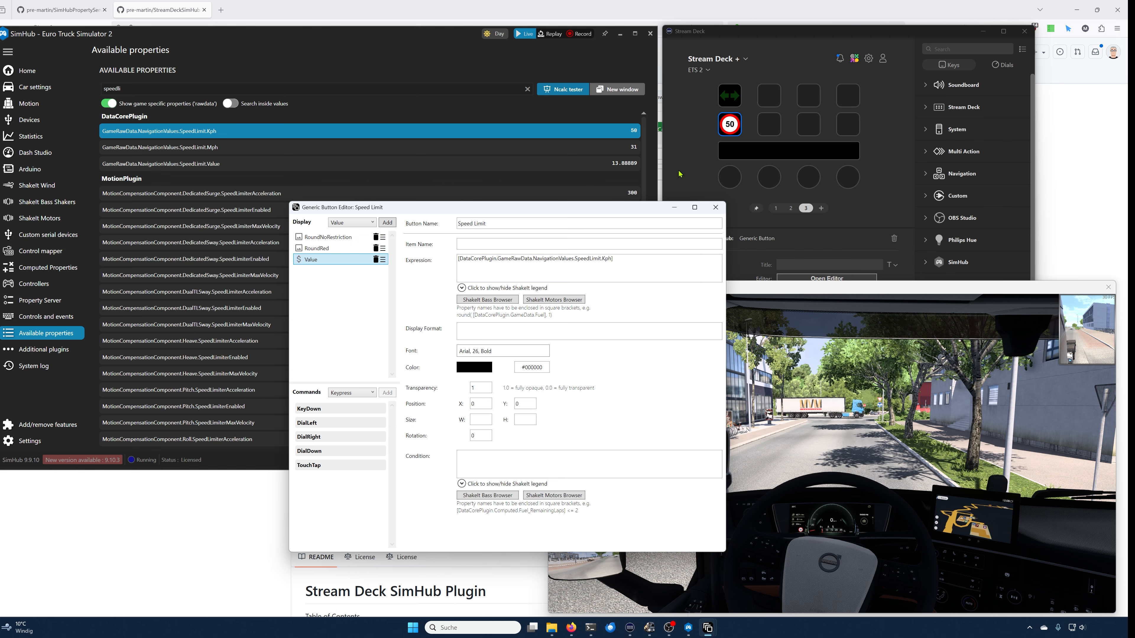
Step: Switch to the game and drive the truck briefly to test the speed-limit button
left_click(777, 288)
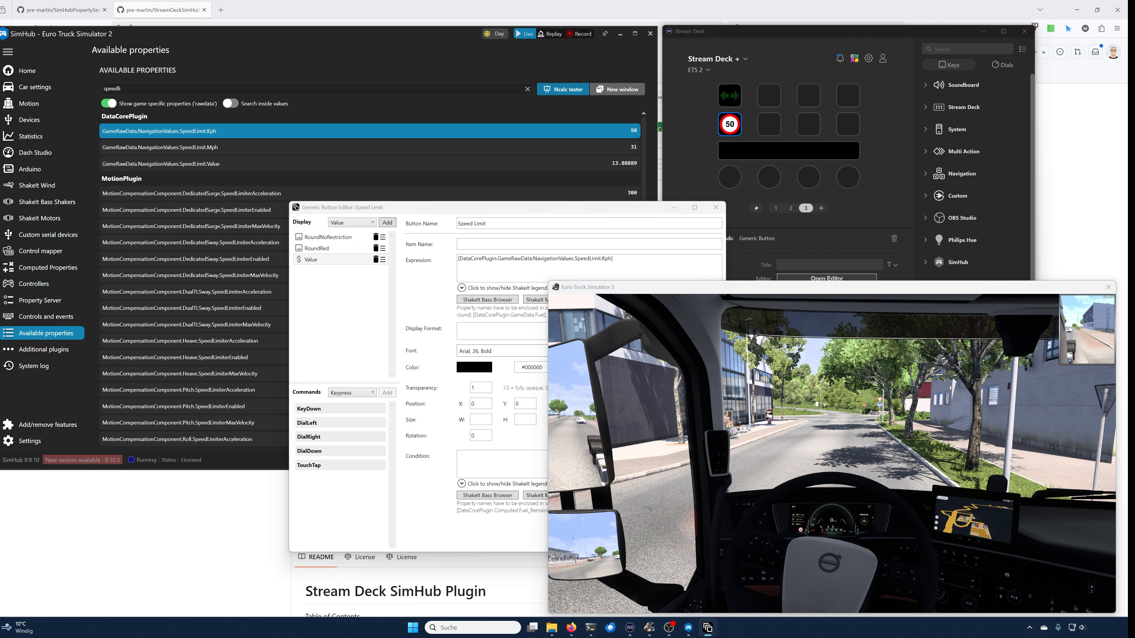
key("w")
key("a")
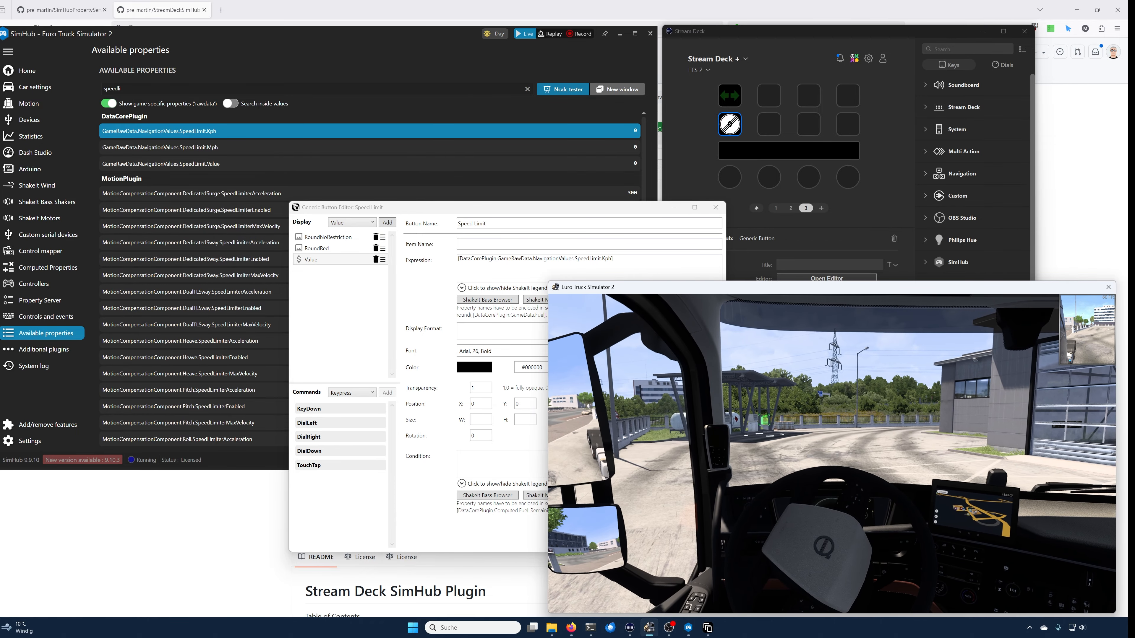
key("alt+Tab")
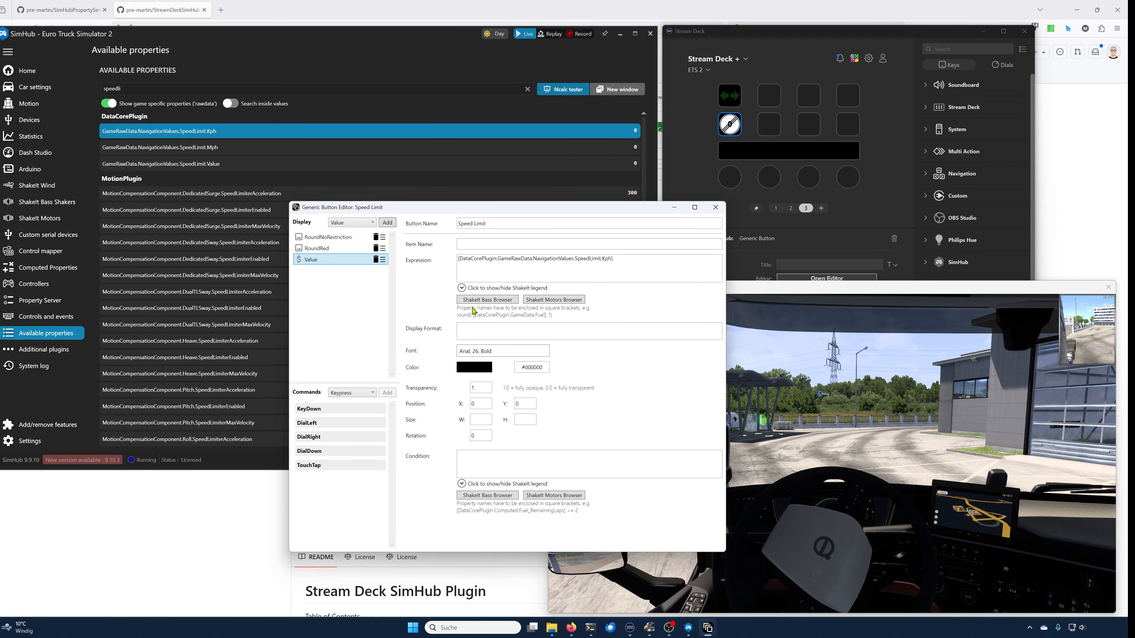
Step: Copy the red circle's condition [DataCorePlugin.GameRawData.NavigationValues.SpeedLimit.Kph] > 0 into the value item's condition and close the editor
left_click(326, 249)
left_click(632, 390)
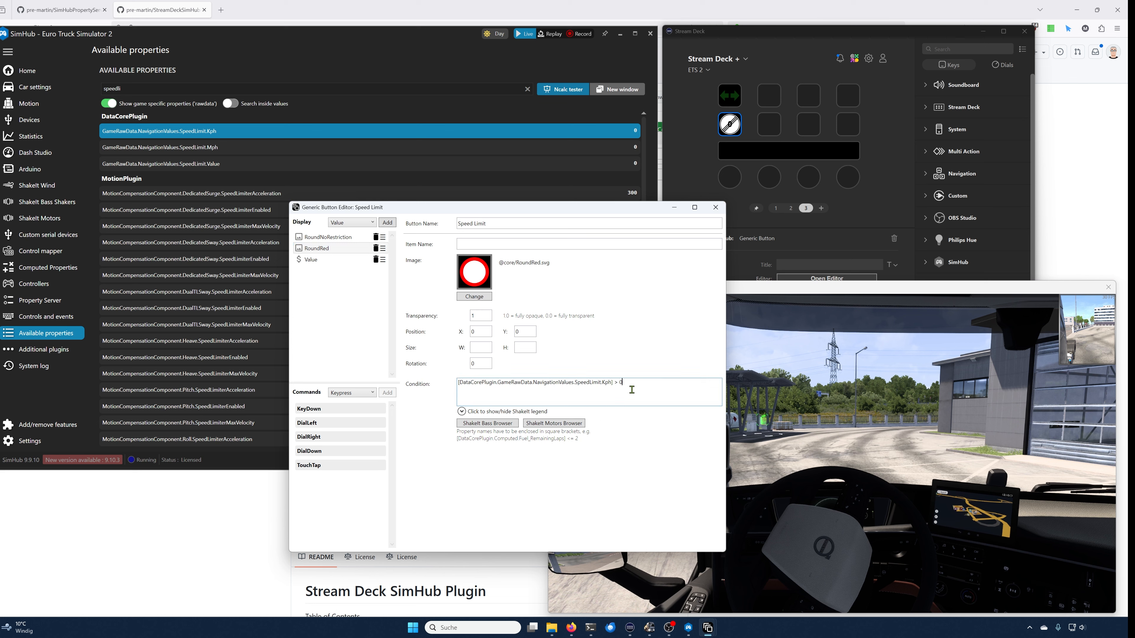
key("ctrl+a")
key("ctrl+c")
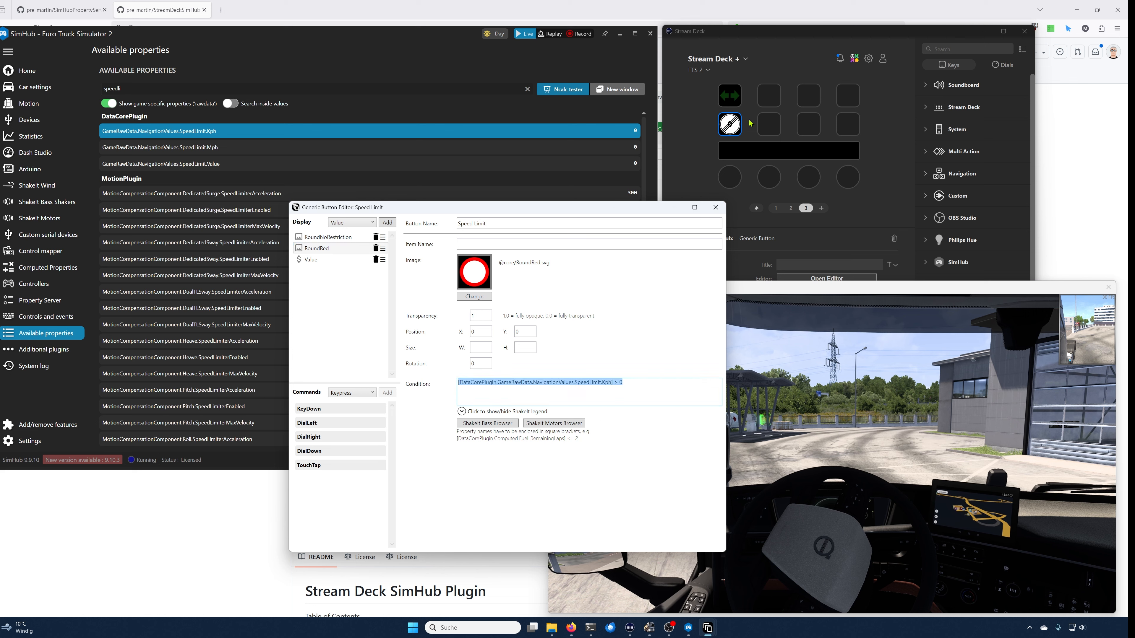
left_click(328, 261)
left_click(555, 457)
key("ctrl+v")
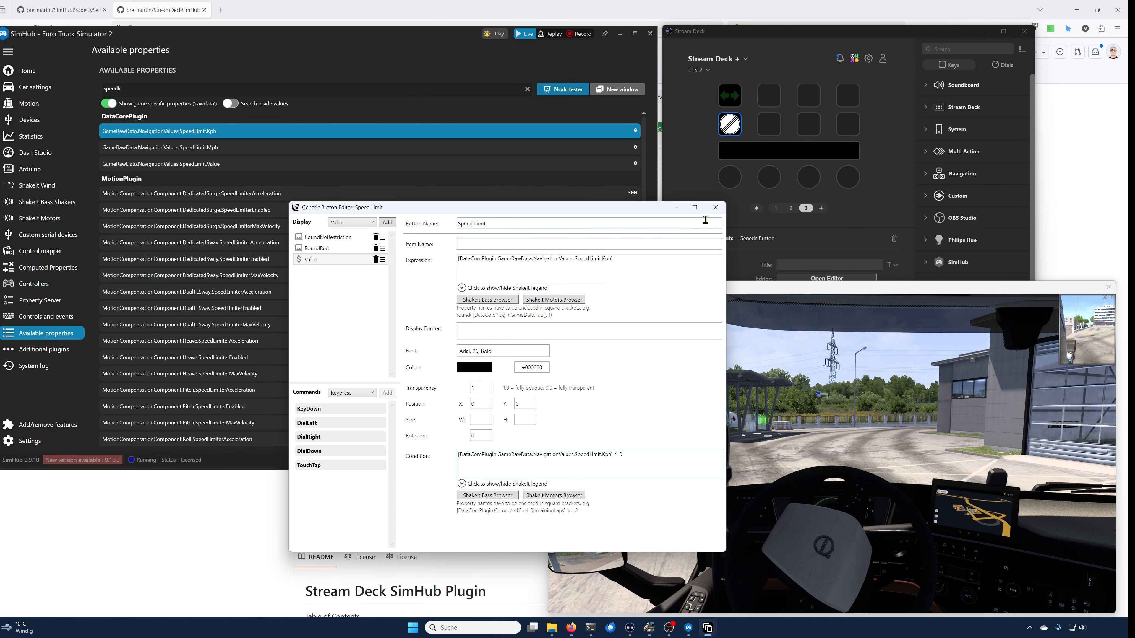
left_click(715, 207)
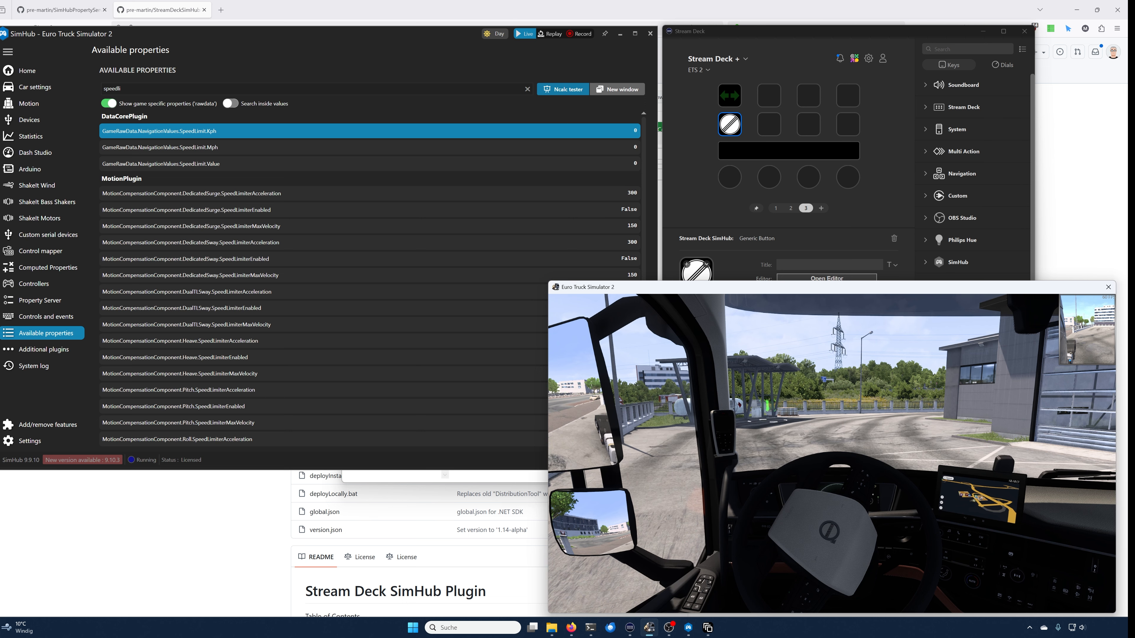
Step: Place a new SimHub Generic Button on the third key of the top row
key("alt+Tab")
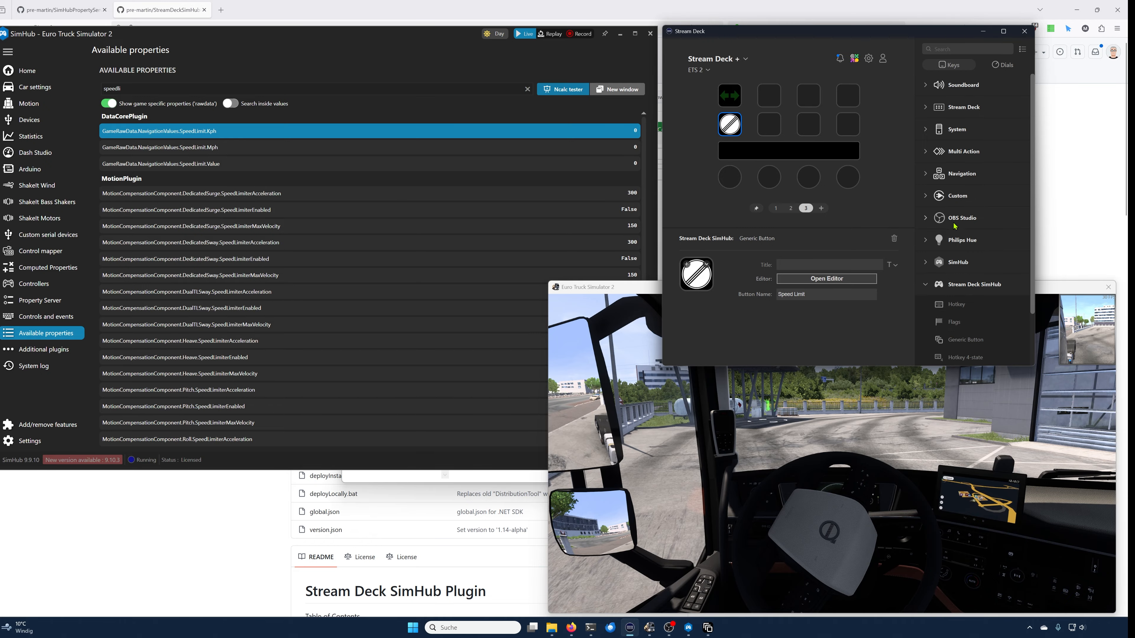
left_click_drag(967, 341, 814, 99)
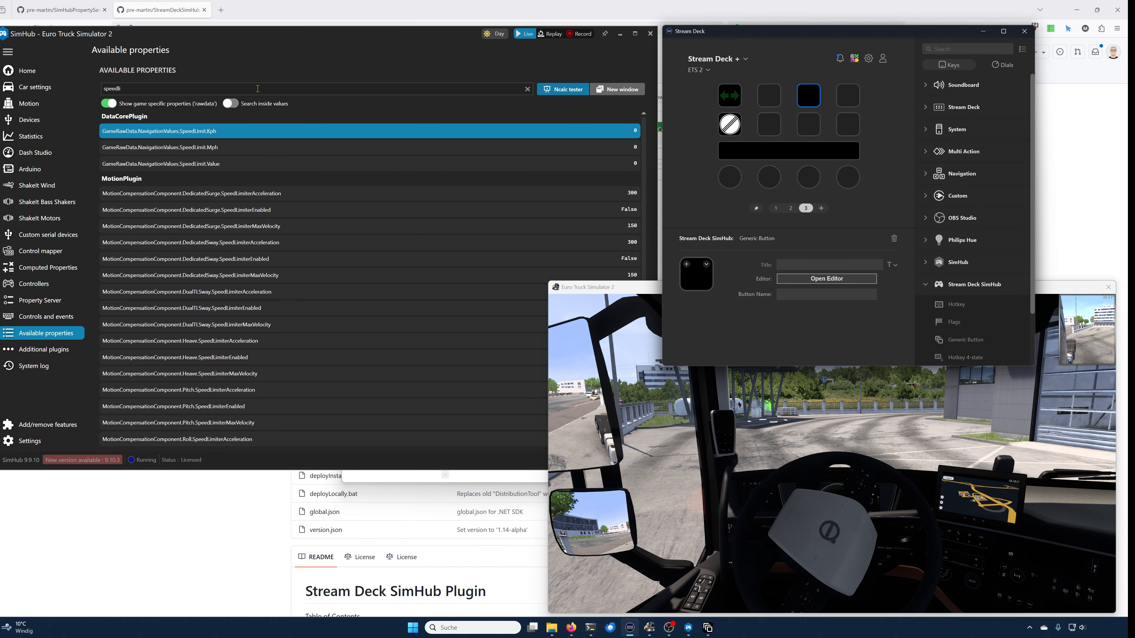
Step: Search the available properties for rest and copy the name of GameRawData.CommonValues.NextRestStop.Minutes
left_click(270, 74)
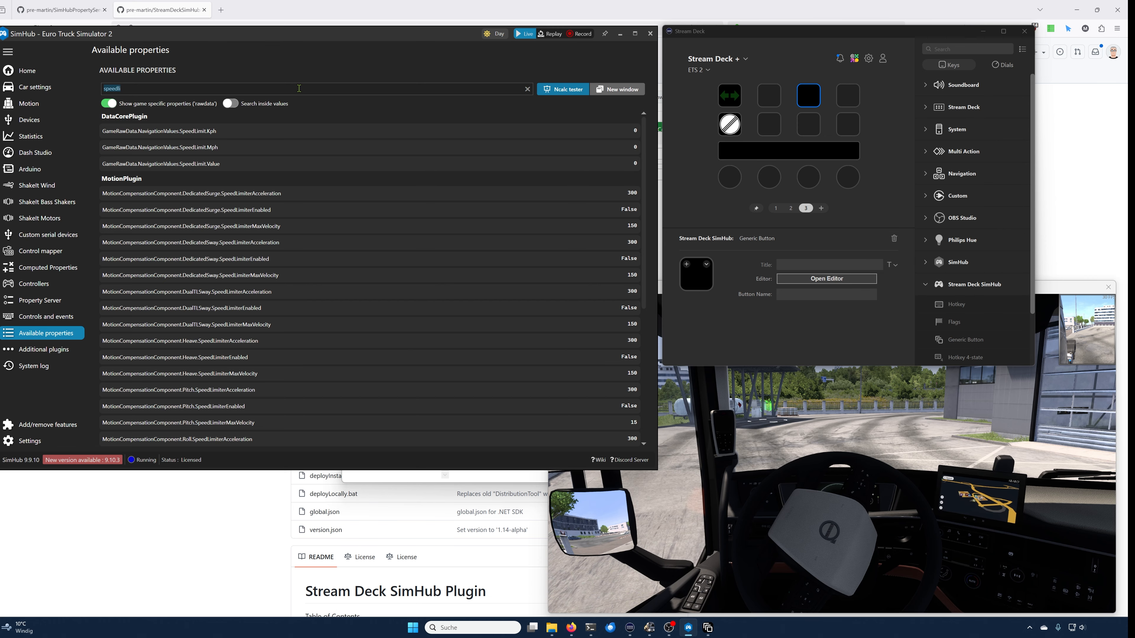
type("rest")
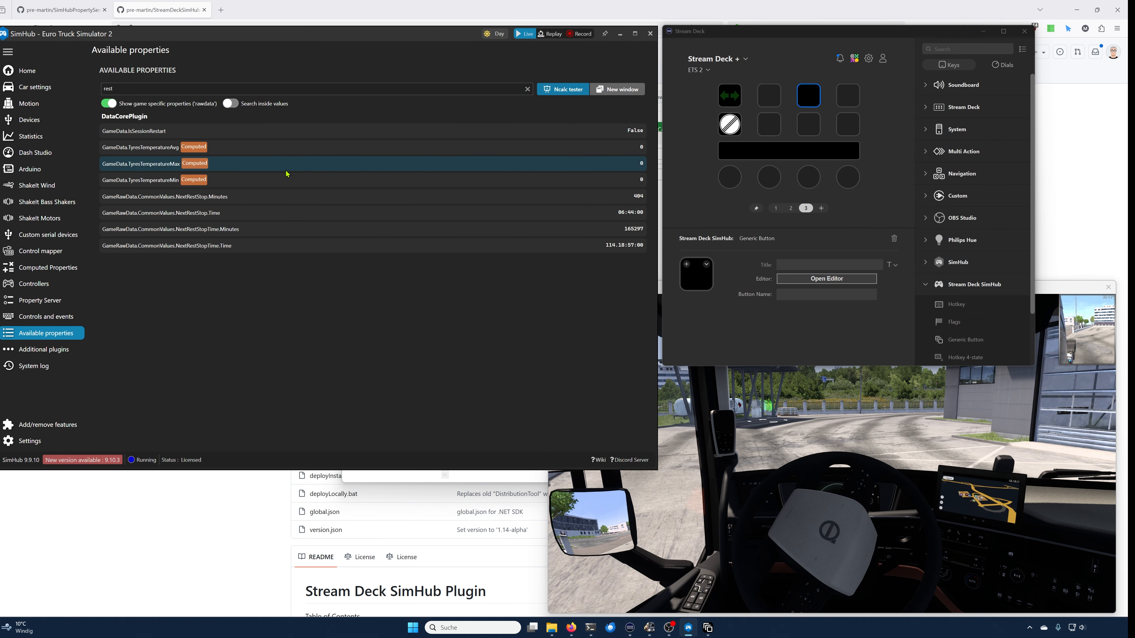
left_click(237, 201)
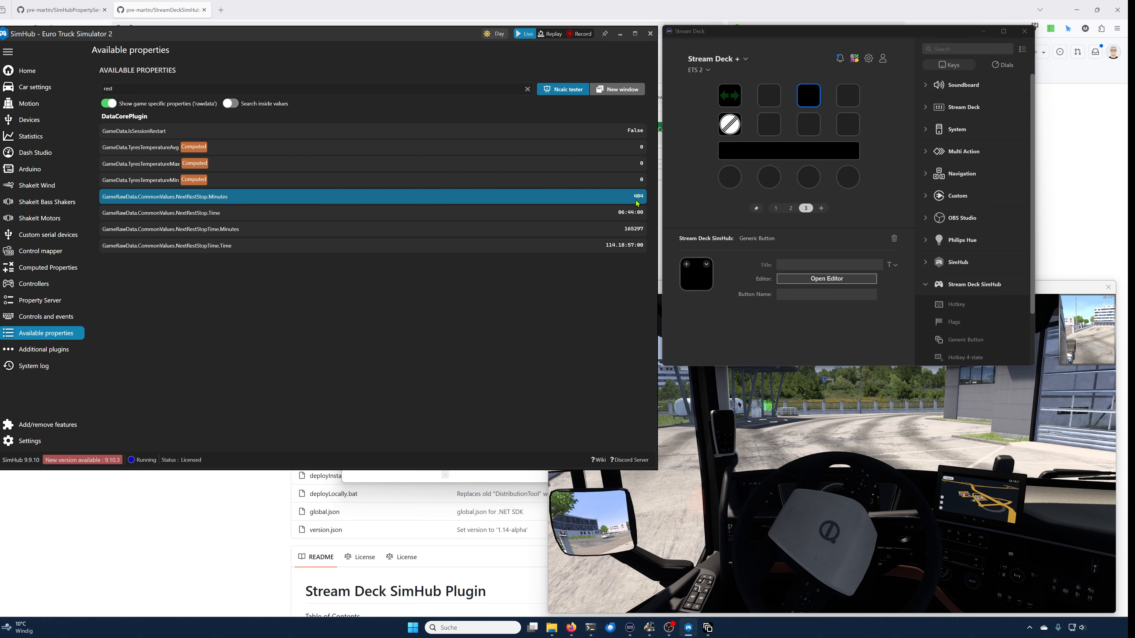
right_click(178, 198)
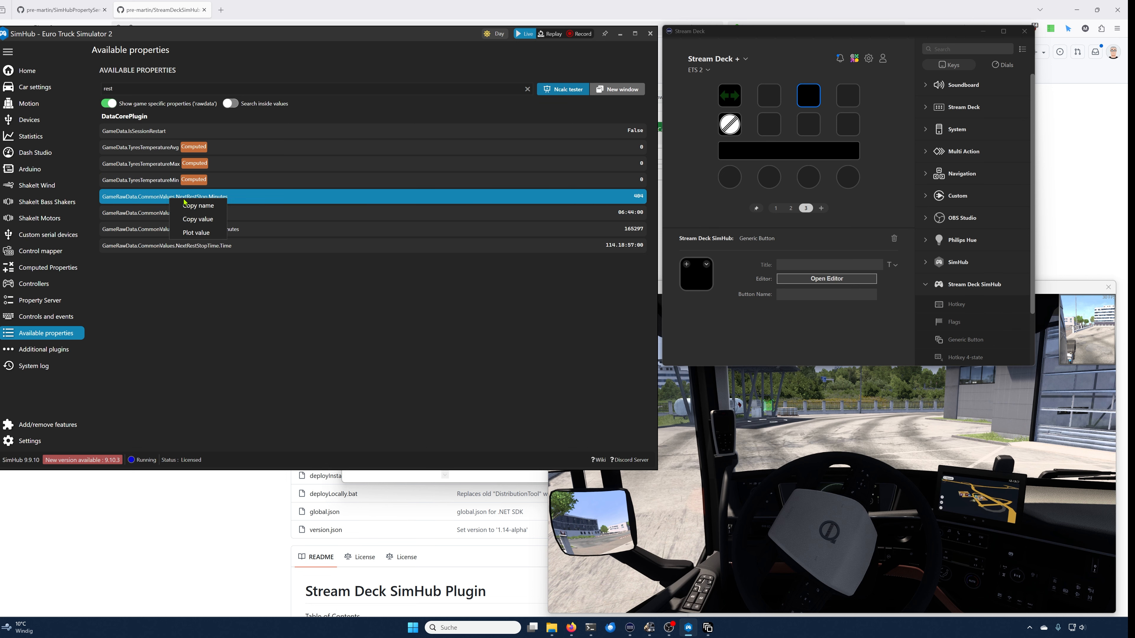
left_click(206, 206)
Step: Open the new button's editor and add a Value display item
left_click(809, 280)
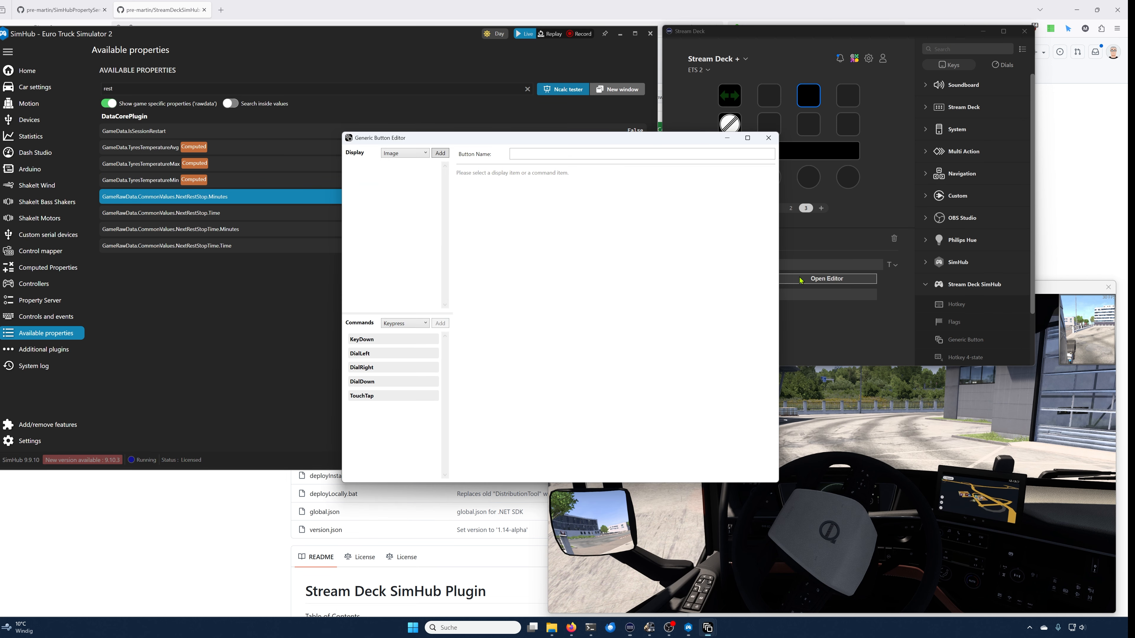
left_click(404, 153)
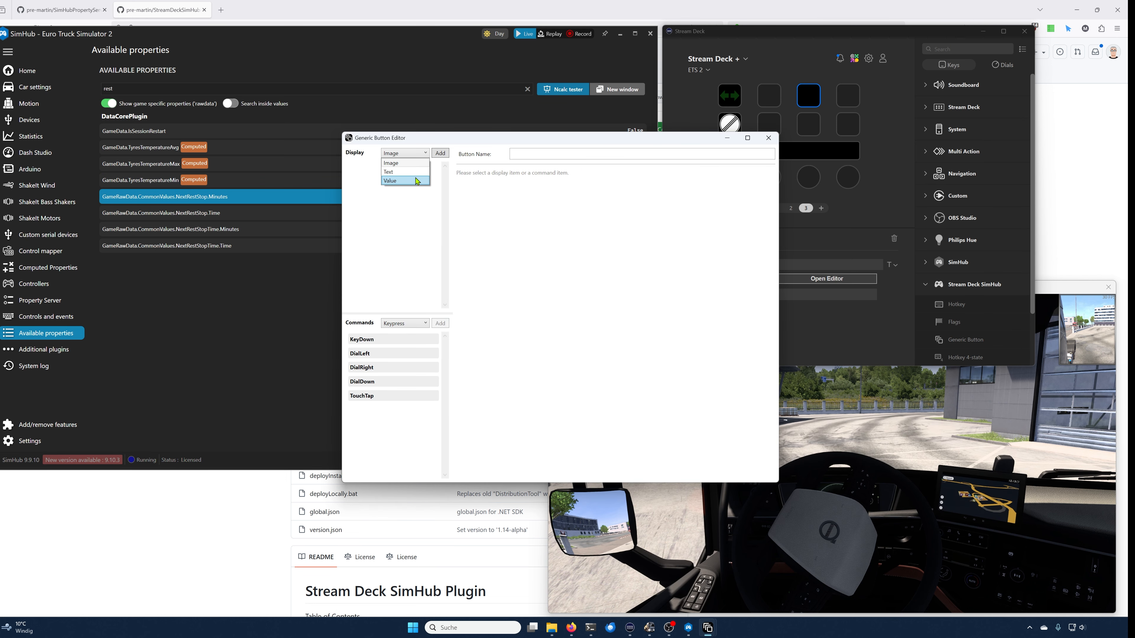
left_click(400, 178)
left_click(440, 153)
Step: Name the button Rest Timer and set the value expression to [DataCorePlugin.GameRawData.CommonValues.NextRestStop.Minutes]
left_click(558, 153)
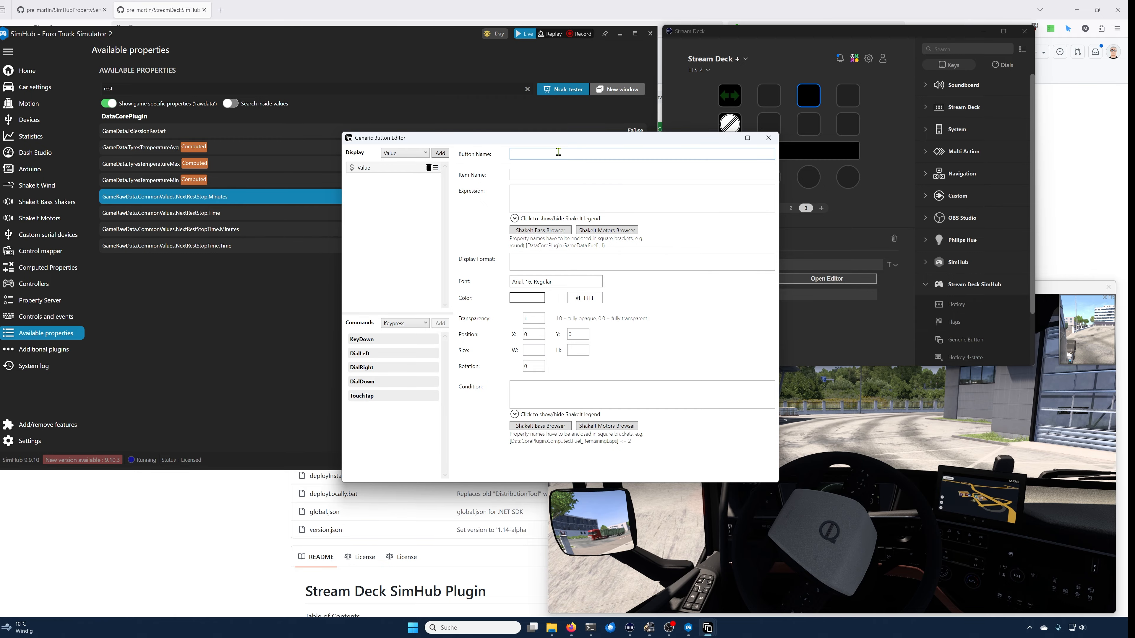
type("Sleep")
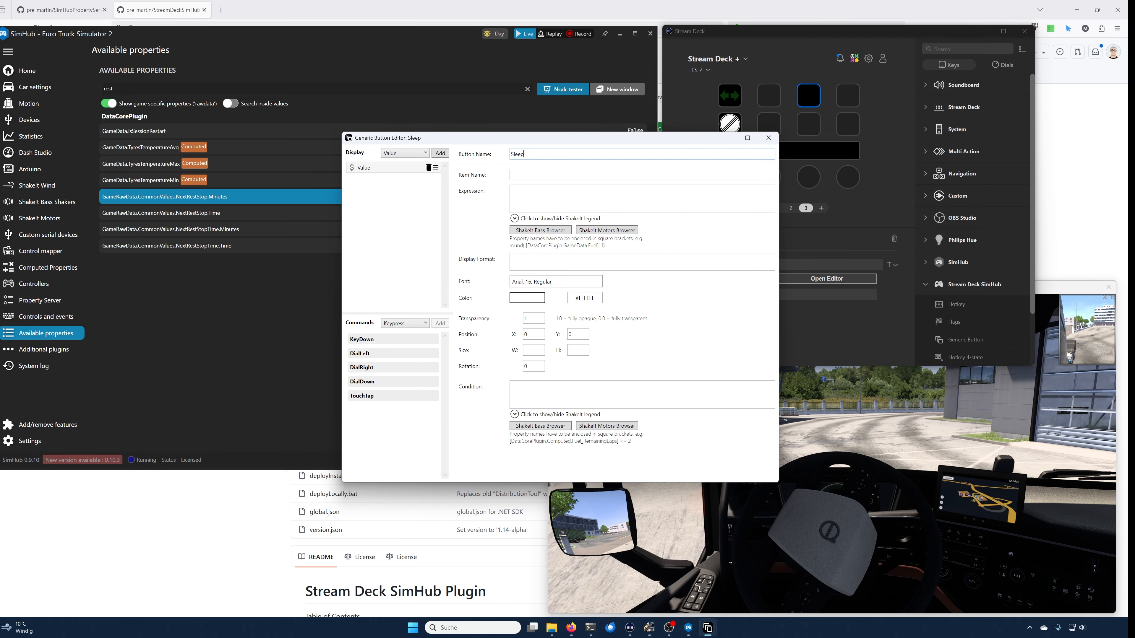
type(" Timer")
key("Home")
type("Rest")
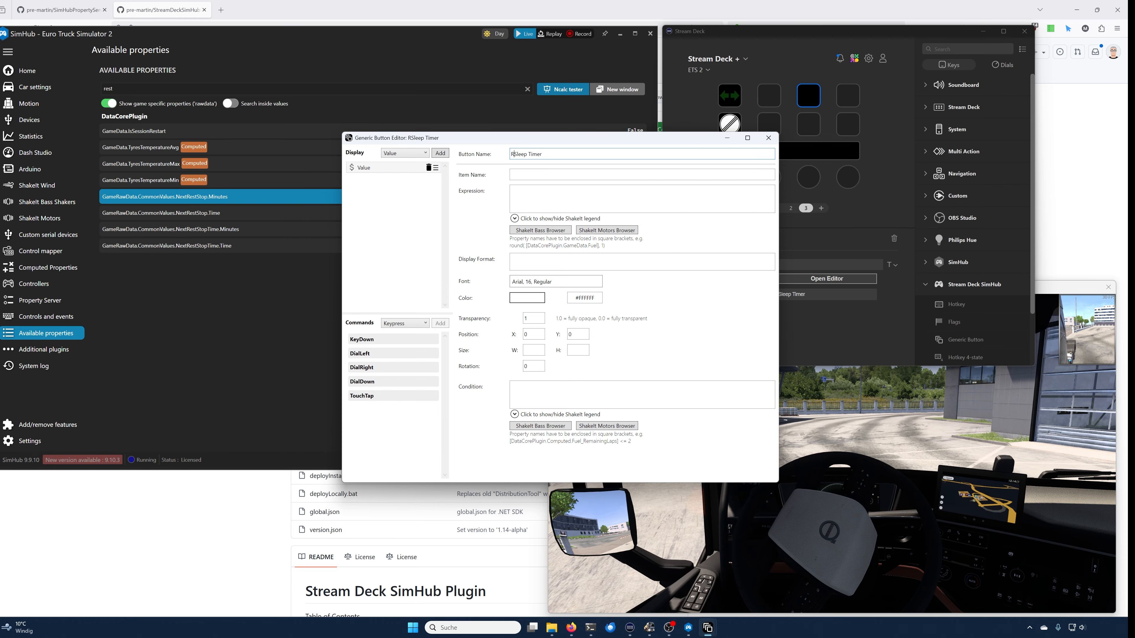
key("Delete")
key("Delete")
key("Delete")
key("Delete")
key("Delete")
left_click(576, 191)
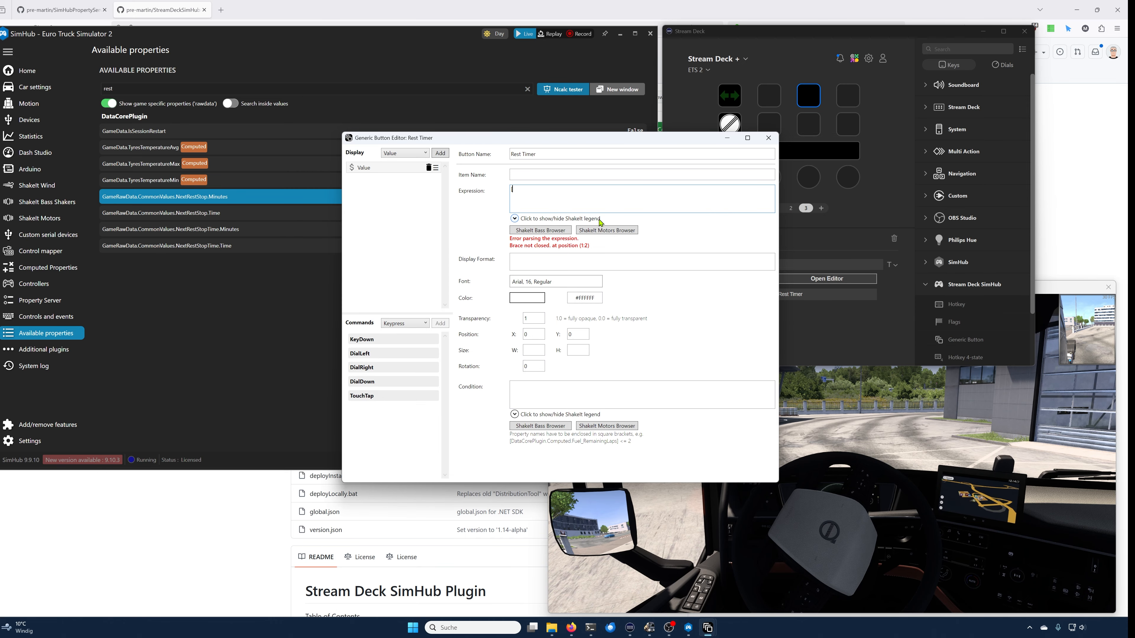
type("[DataCorePlugin.GameRawData.CommonValues.NextRestStop.Minutes]")
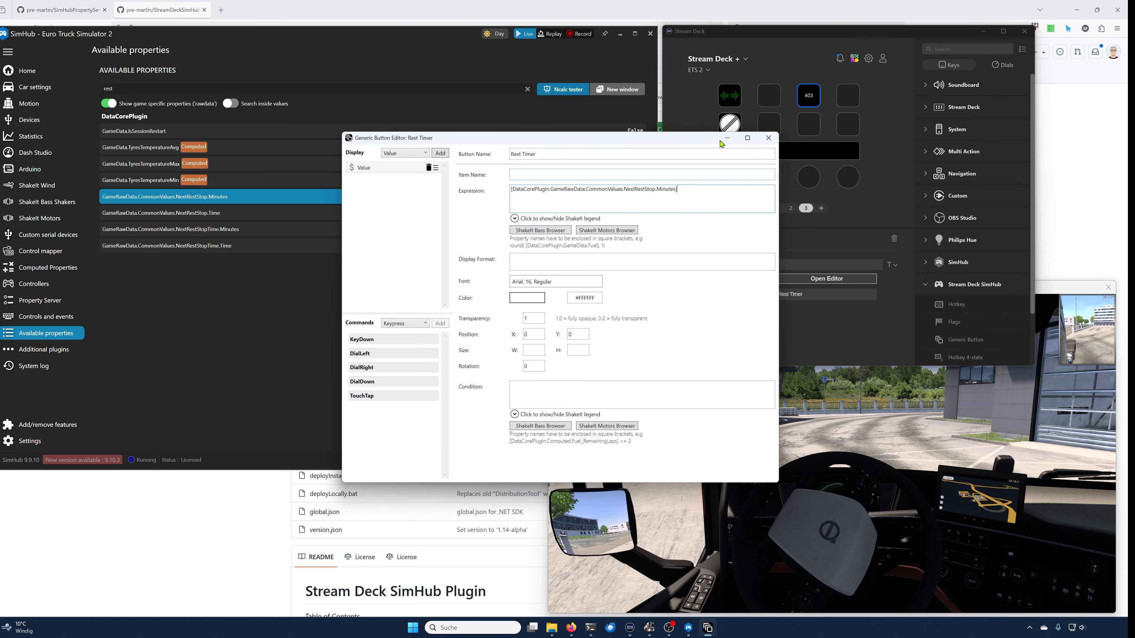